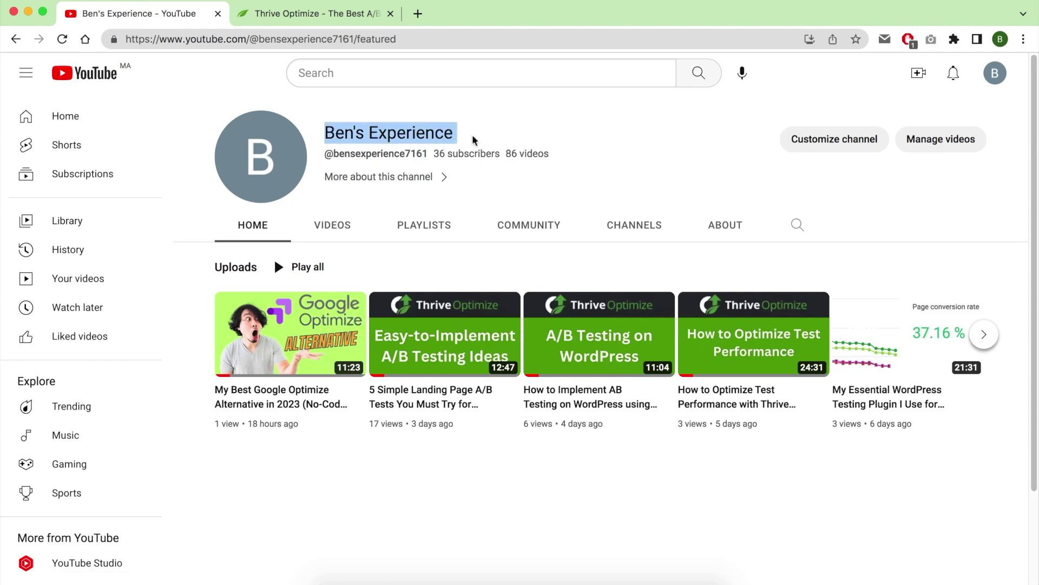
- Show the channel's Videos tab and scroll through the grid of uploaded videos
click(336, 225)
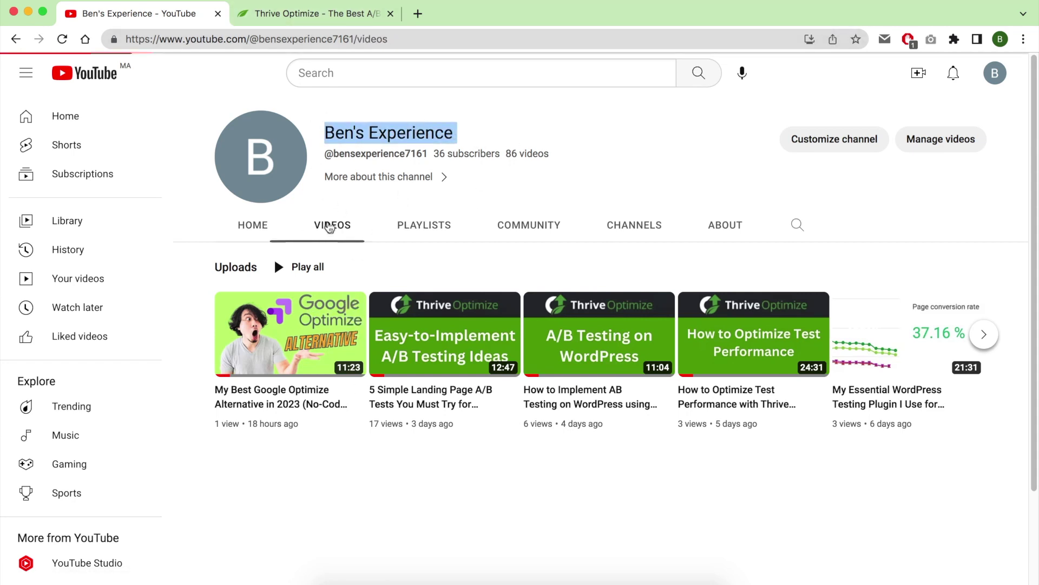
scroll(596, 324, down, 7)
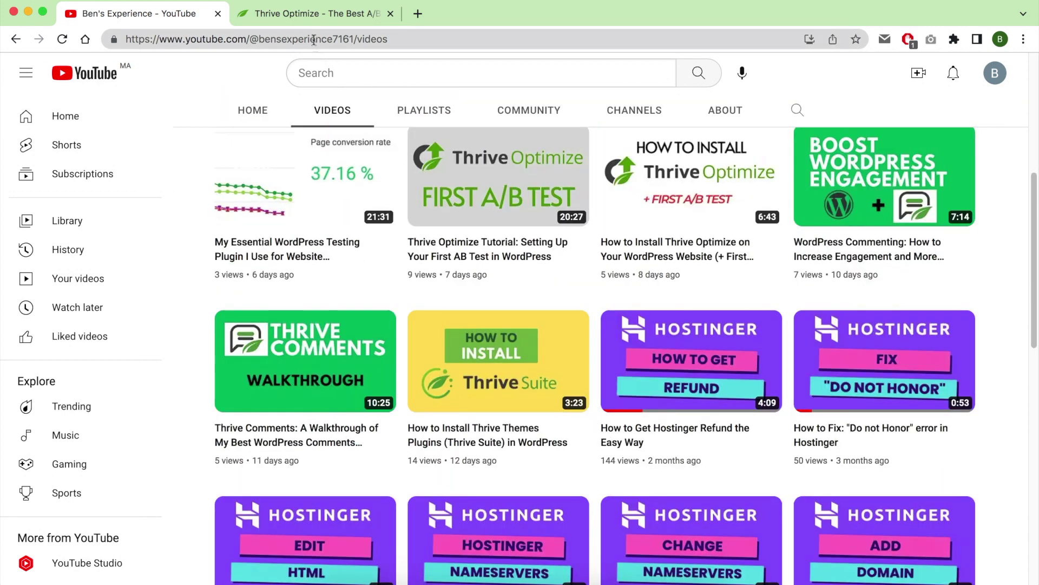
- Switch to the Thrive Optimize sales page and scroll down through it
click(311, 15)
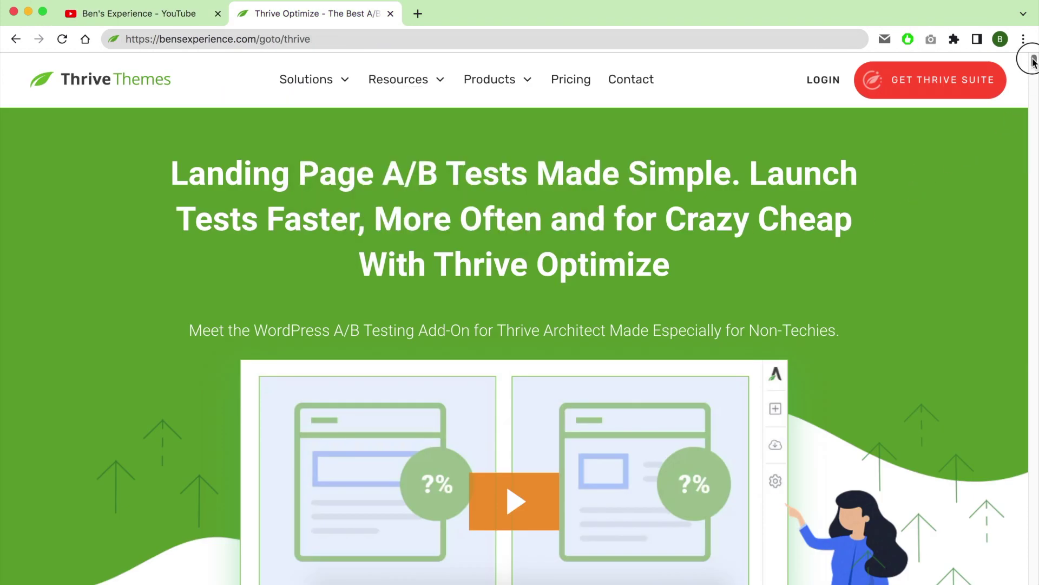
drag(1033, 61, 1034, 417)
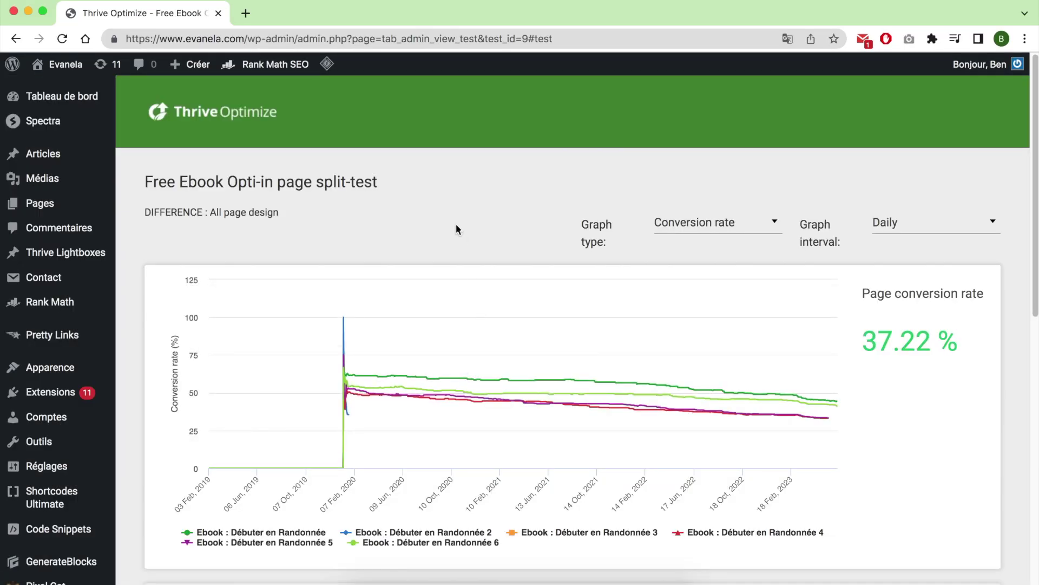
- Scroll to the variation table and highlight the greyed-out stopped variation rows
scroll(546, 385, down, 5)
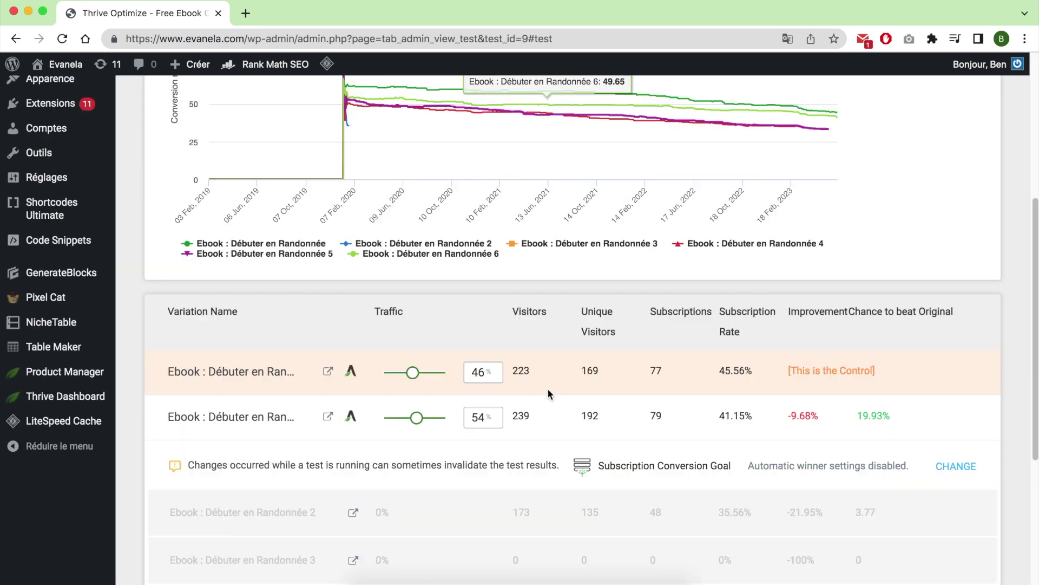
scroll(547, 387, down, 3)
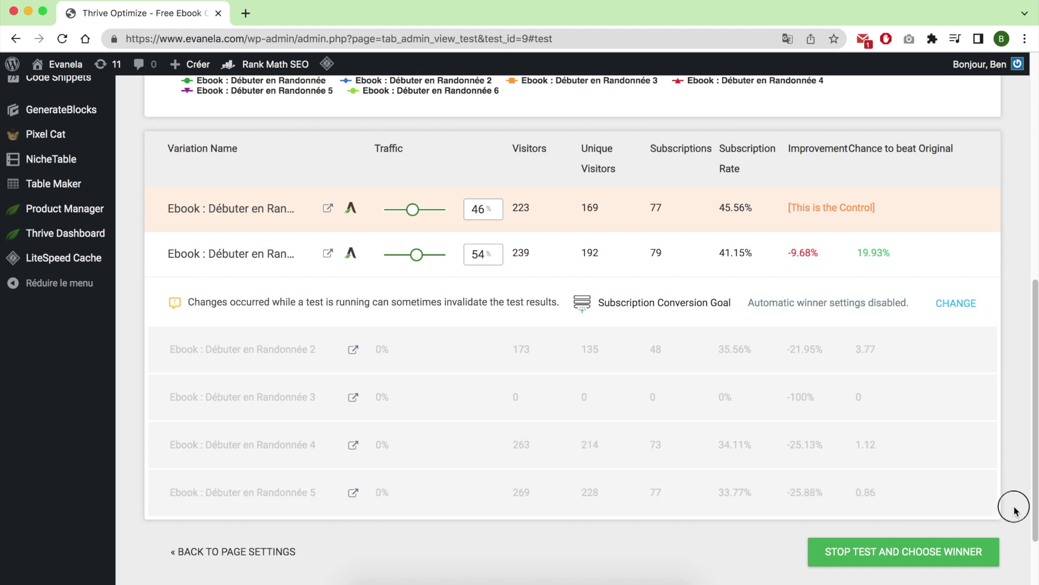
drag(1012, 506, 216, 210)
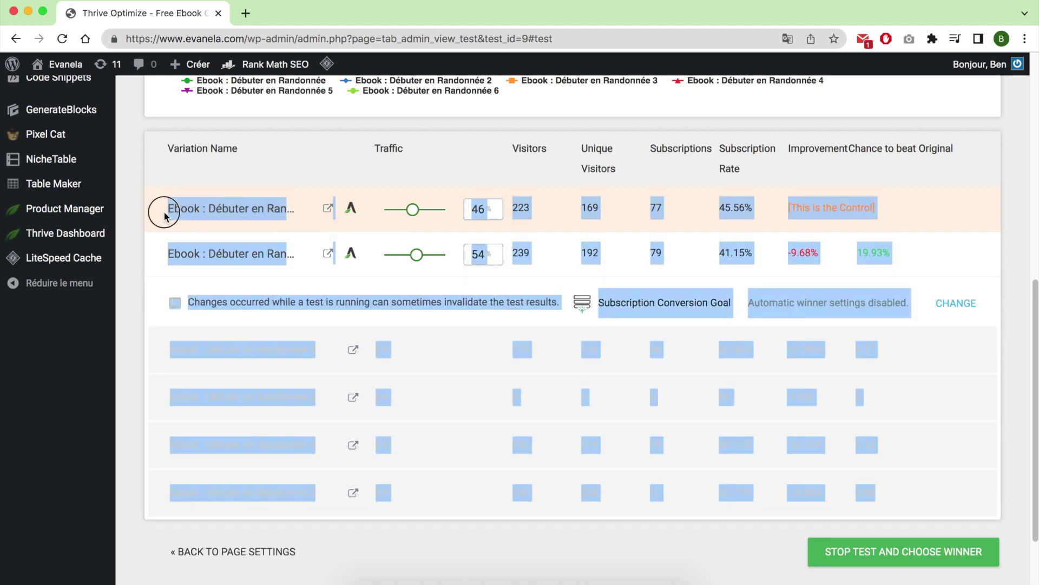
click(1027, 331)
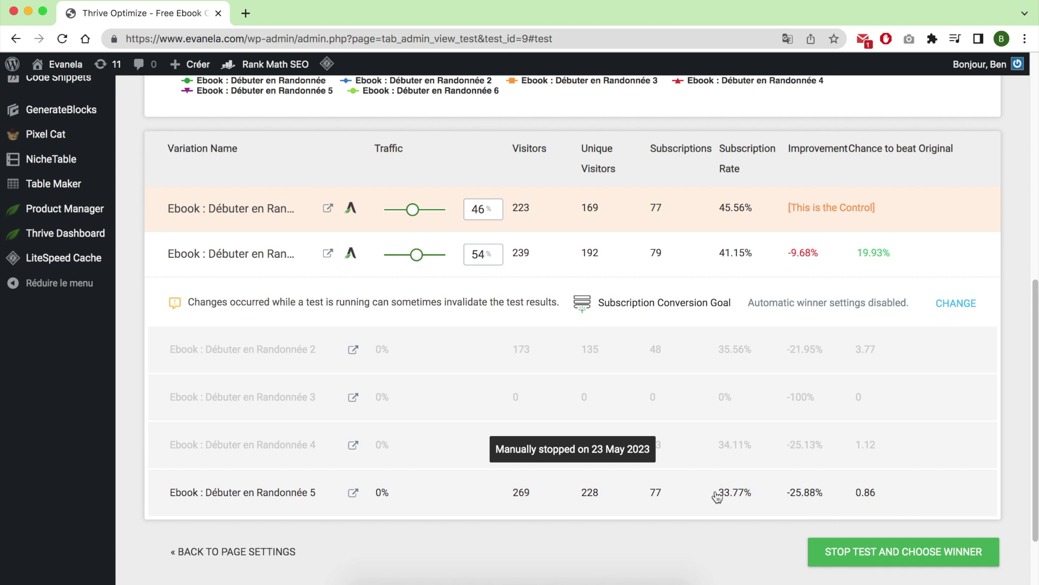
- Open a preview of each split-test variation in its own new tab
click(354, 493)
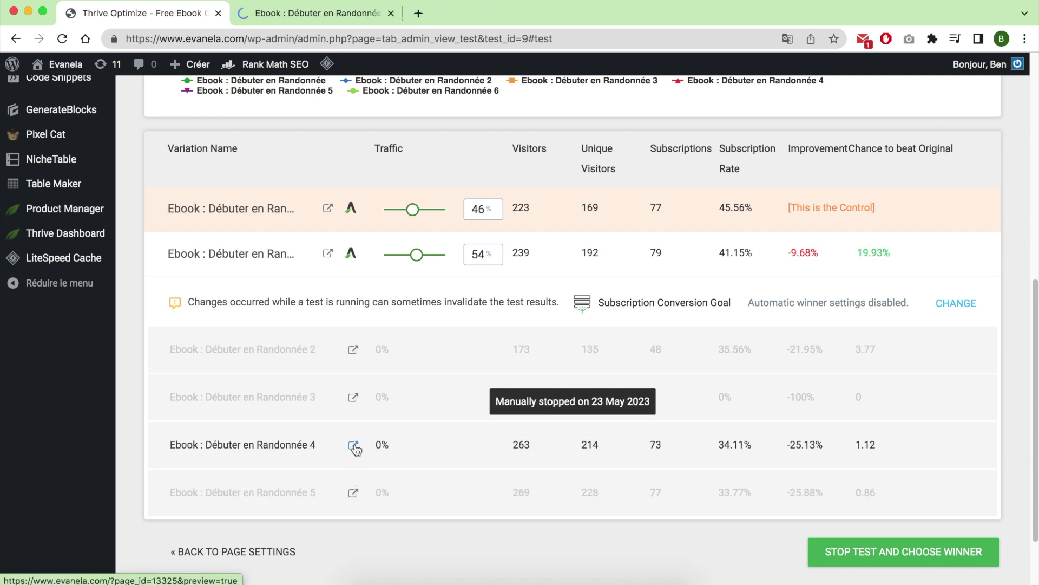
click(355, 398)
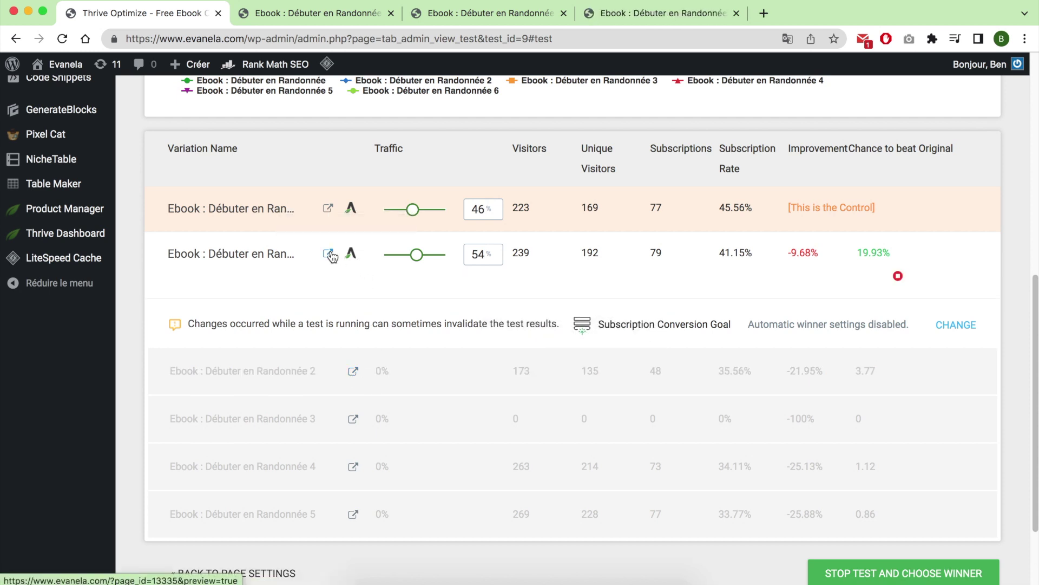
click(351, 253)
click(327, 208)
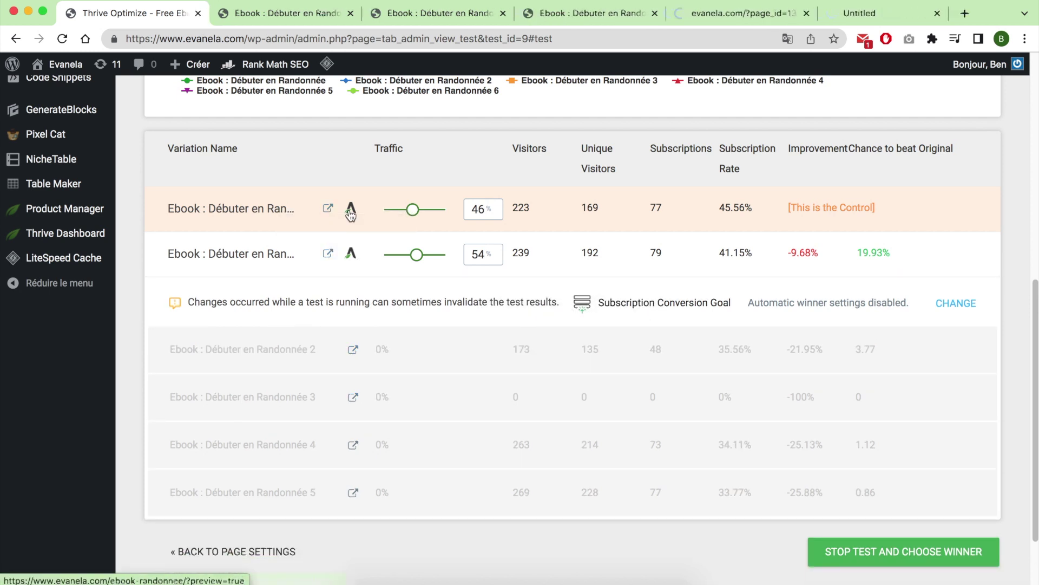
- Translate the first variation preview into English and scroll through it
click(271, 18)
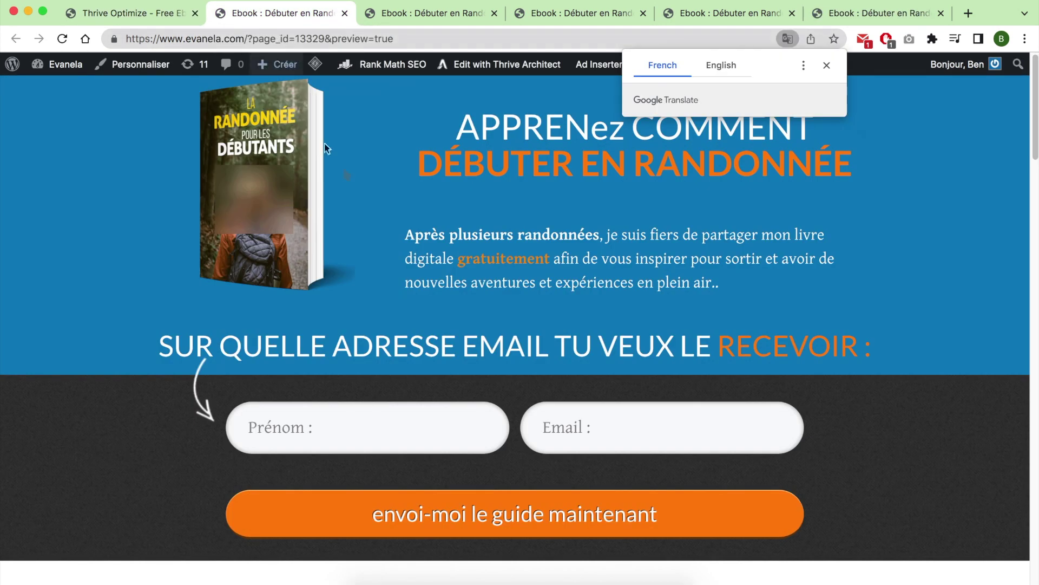
right_click(720, 203)
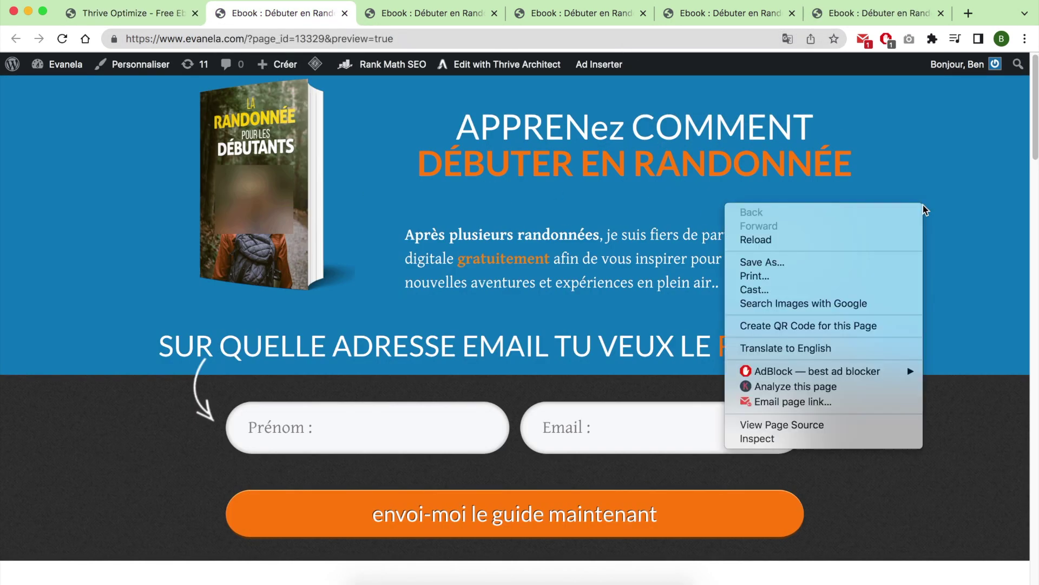
click(903, 346)
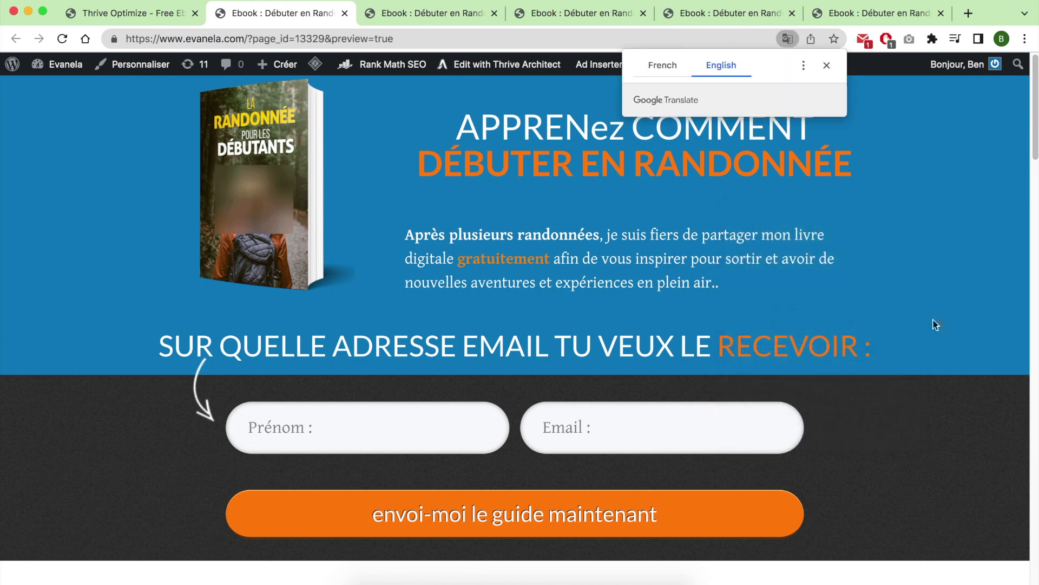
click(826, 65)
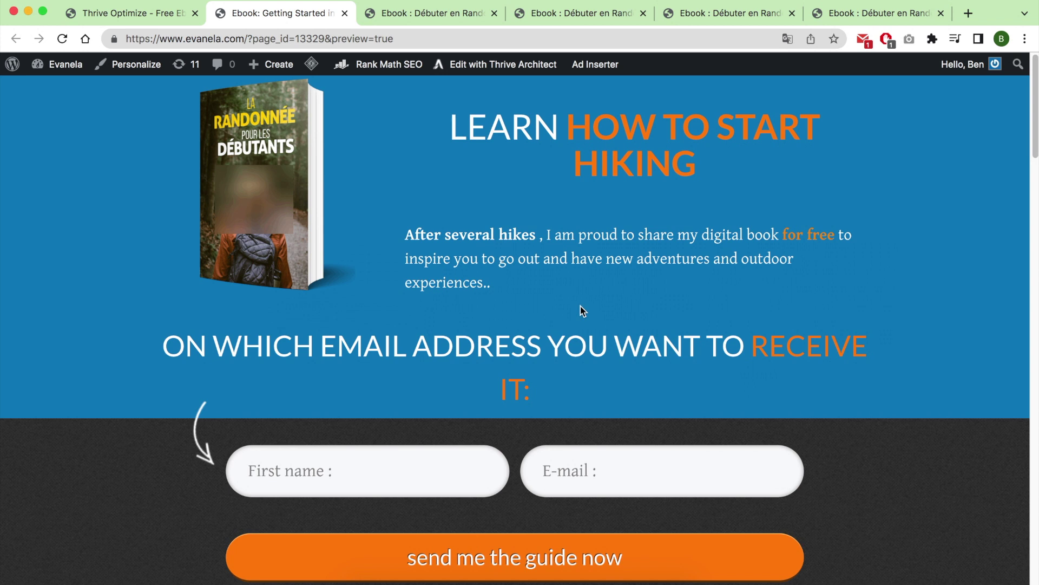
scroll(590, 303, down, 5)
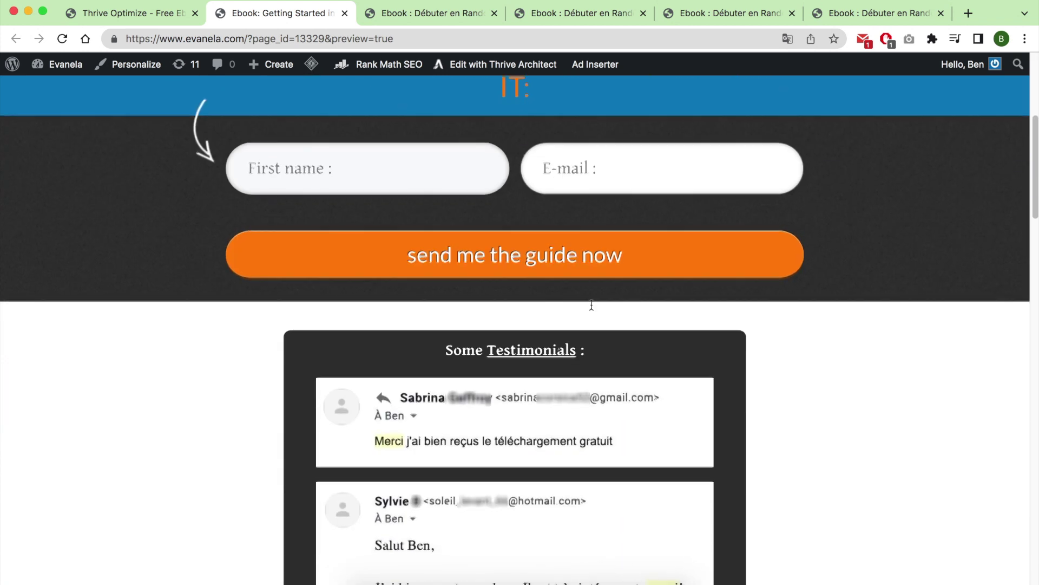
scroll(592, 305, down, 15)
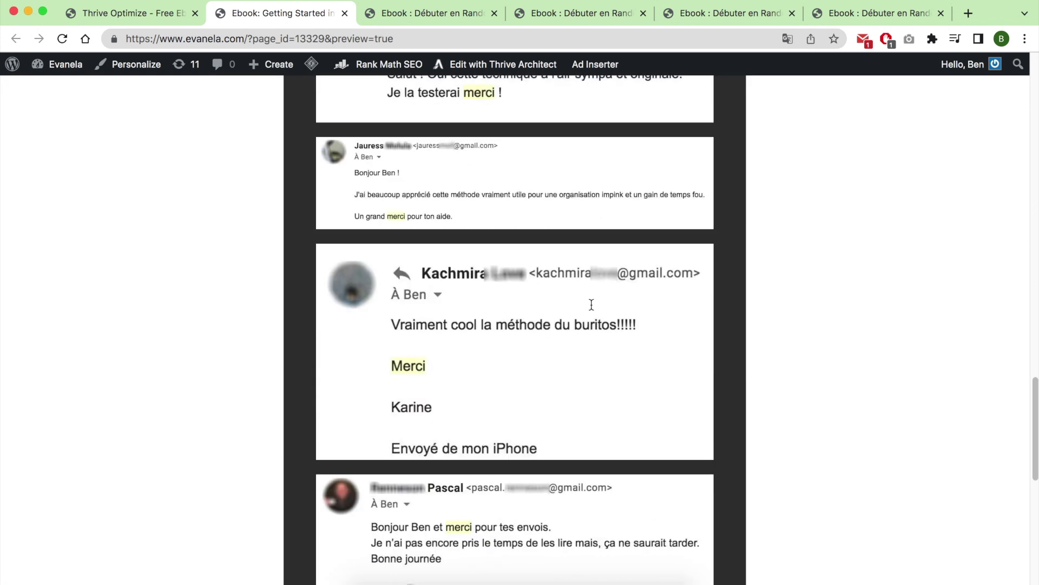
scroll(592, 305, down, 5)
scroll(329, 201, up, 20)
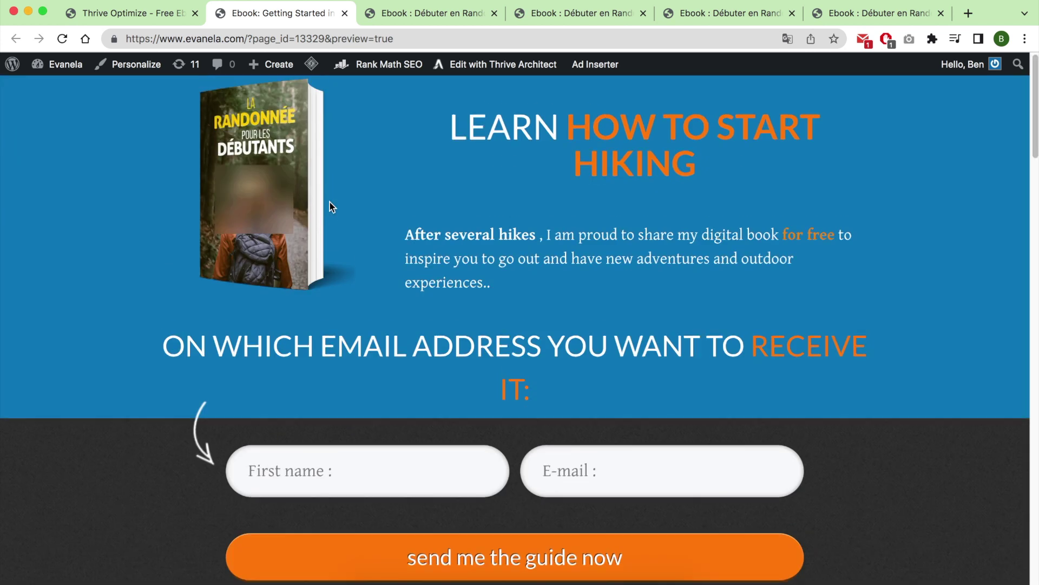
- Translate the next preview to English and set Chrome to always translate French
click(389, 16)
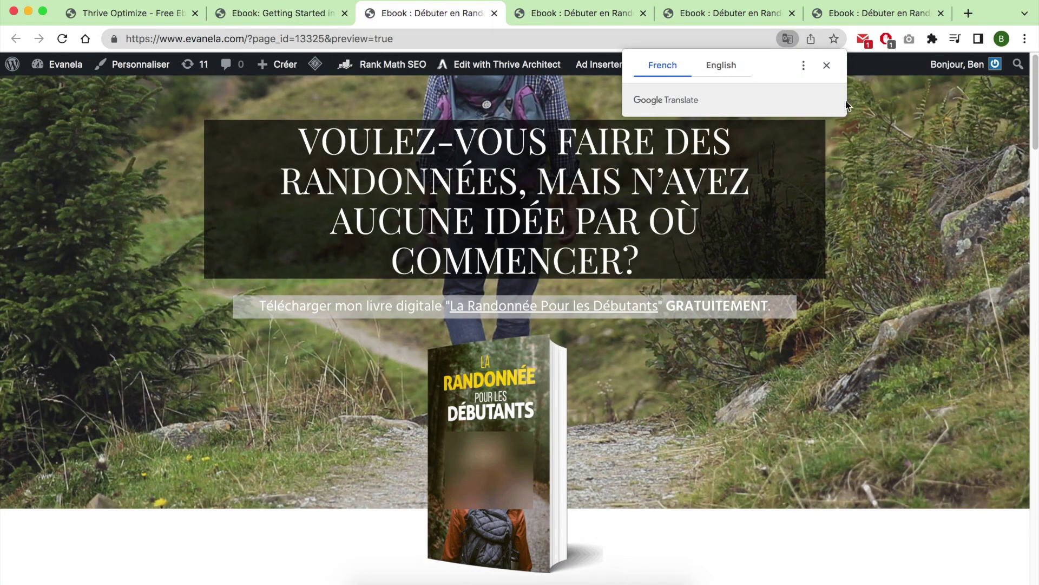
right_click(675, 188)
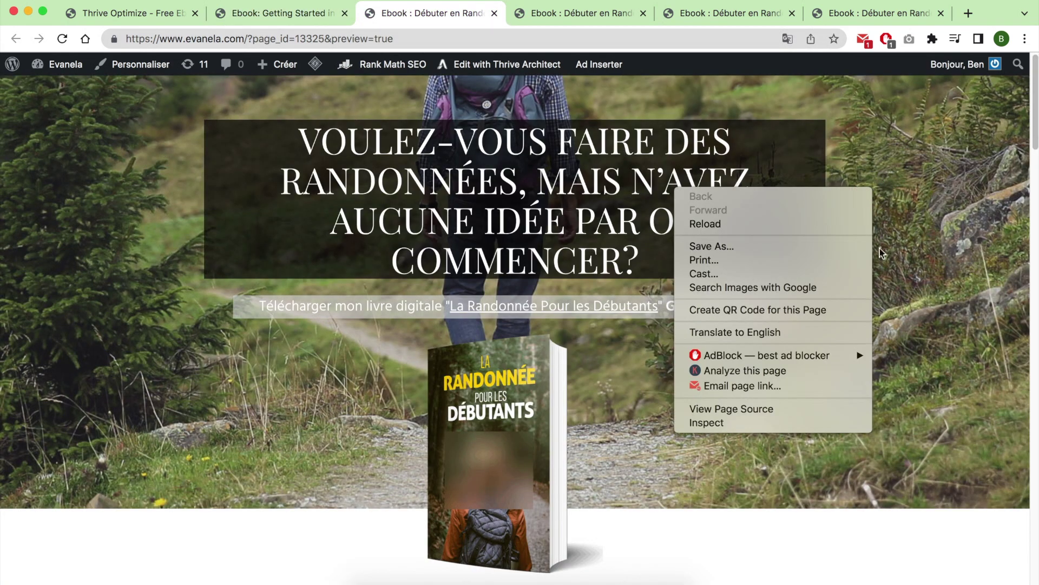
click(751, 332)
click(804, 65)
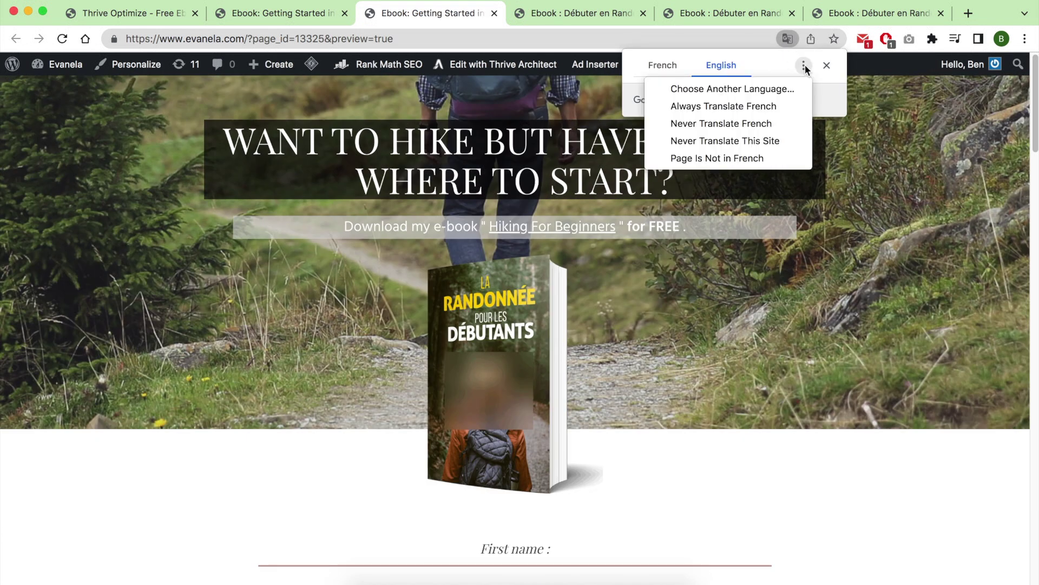
click(757, 107)
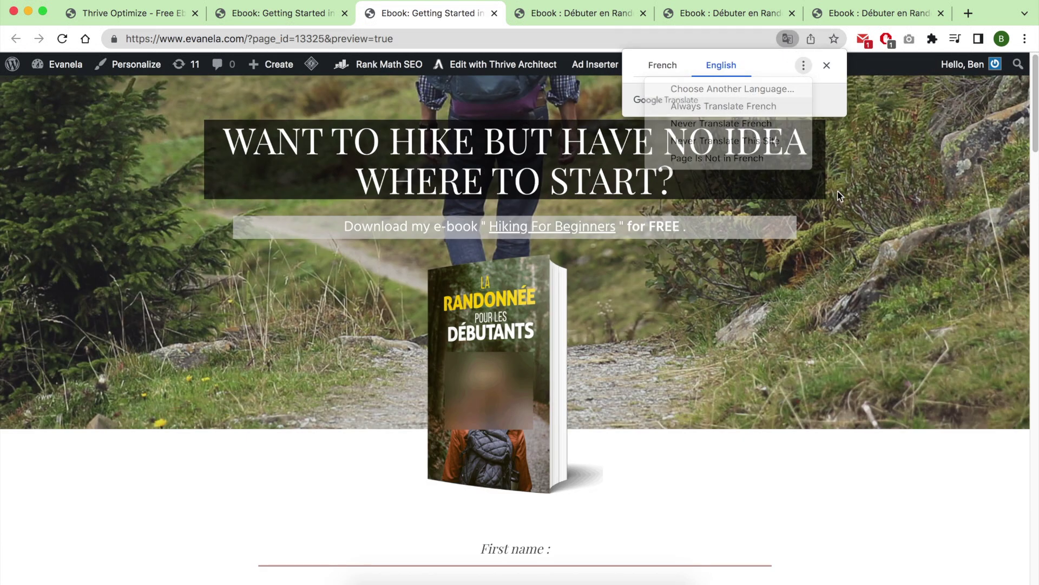
click(888, 225)
scroll(620, 366, down, 20)
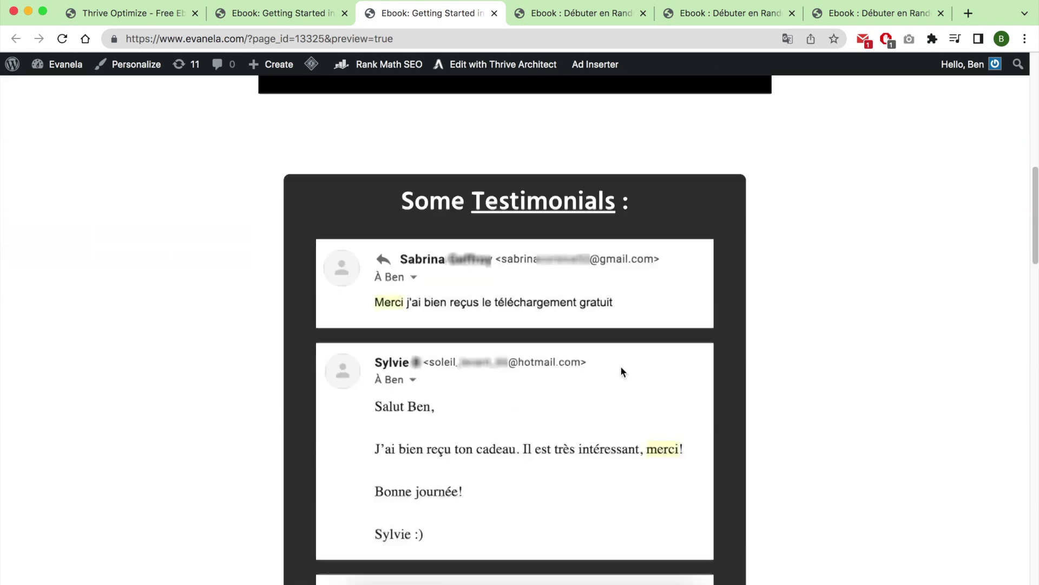
scroll(621, 366, down, 10)
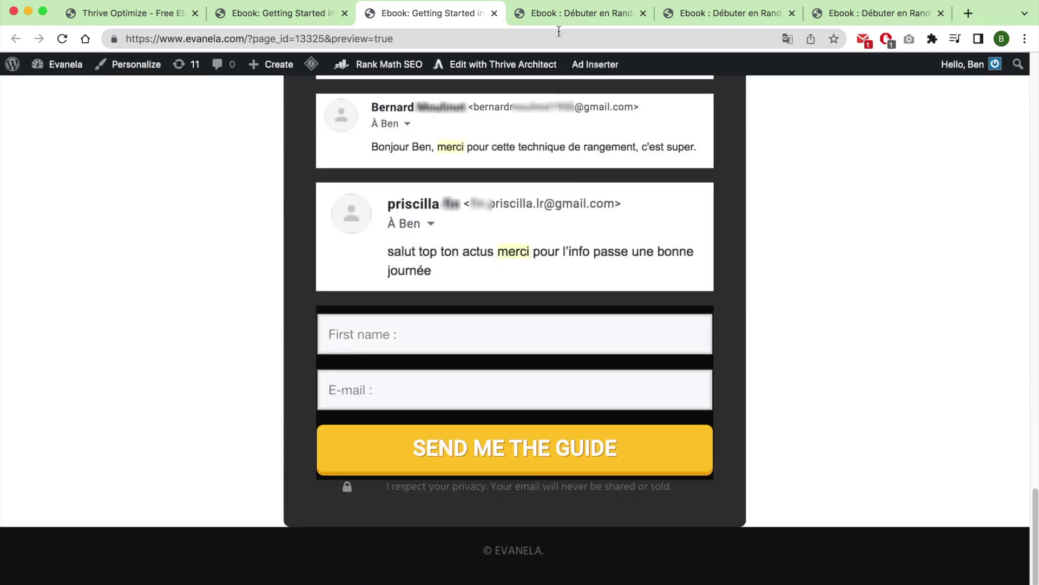
click(558, 17)
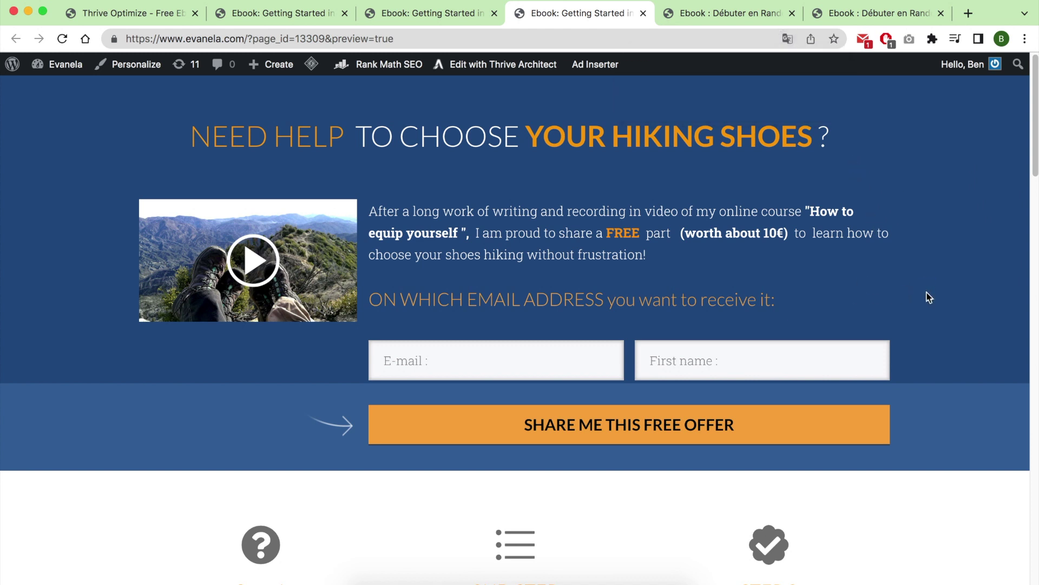
- Read the translated preview, then the fifth variation preview in English
scroll(927, 328, down, 10)
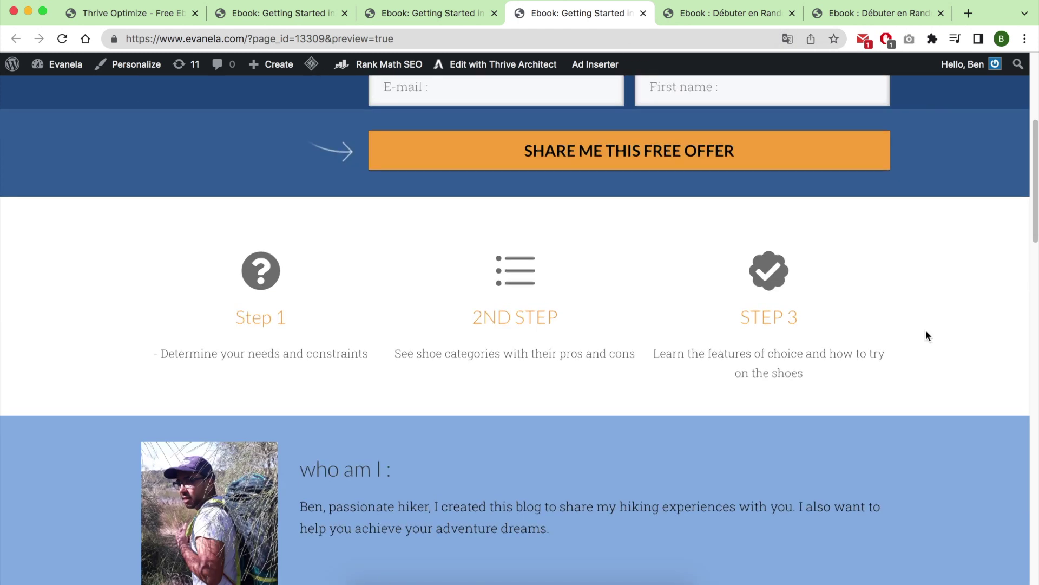
scroll(927, 336, down, 15)
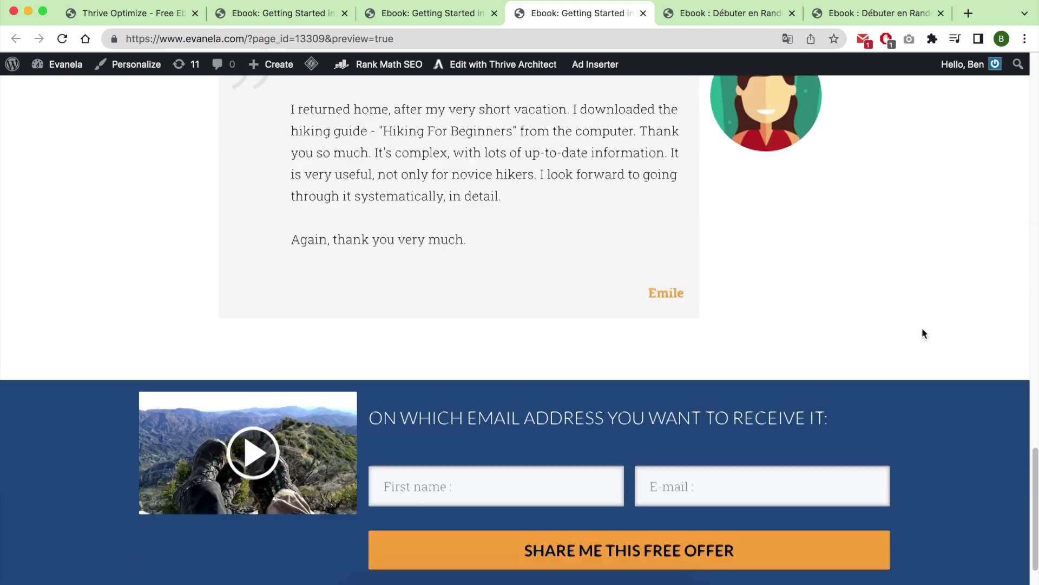
scroll(924, 332, down, 2)
click(742, 23)
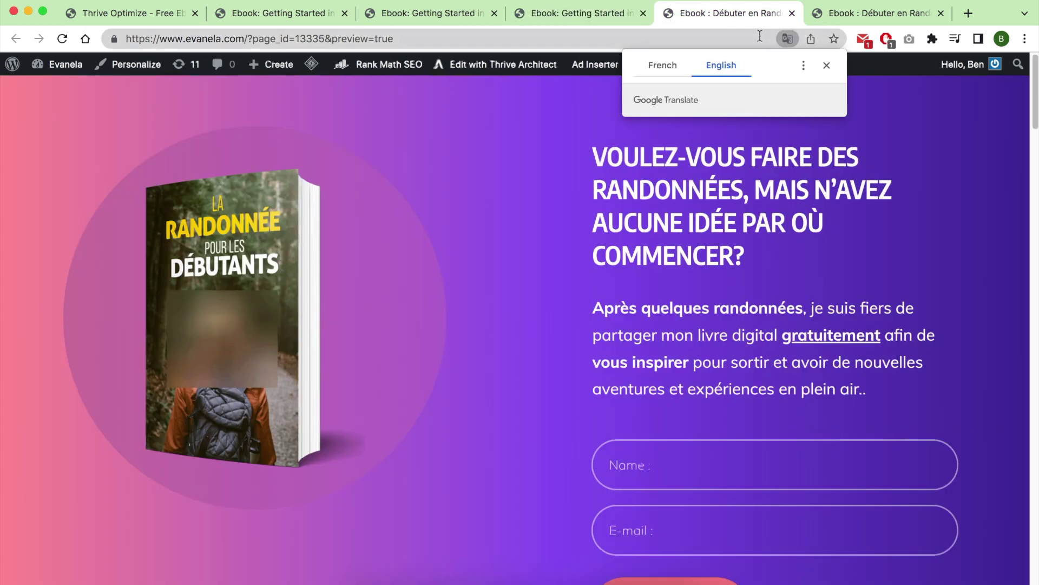
click(828, 66)
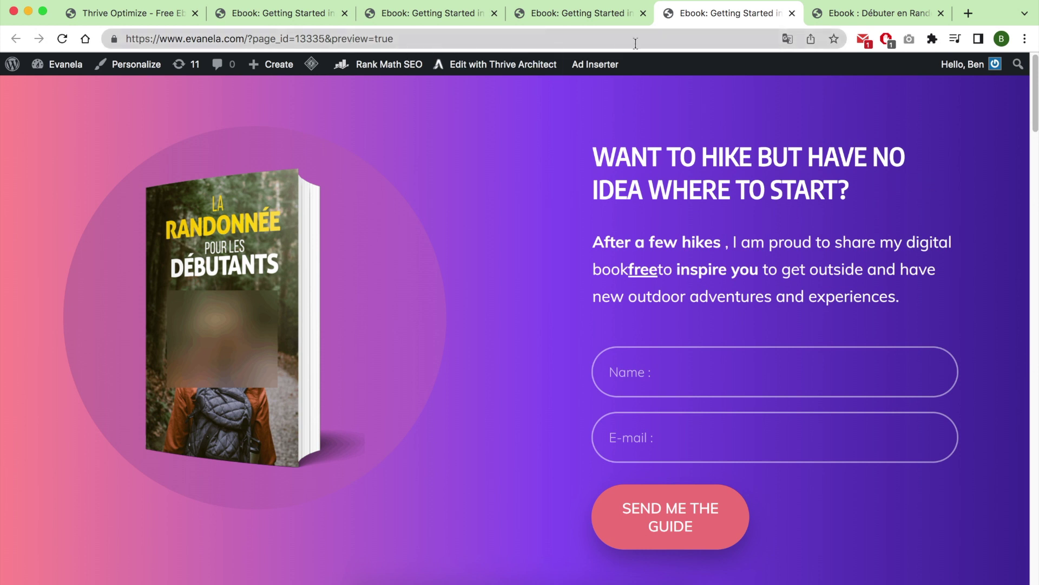
scroll(935, 222, down, 15)
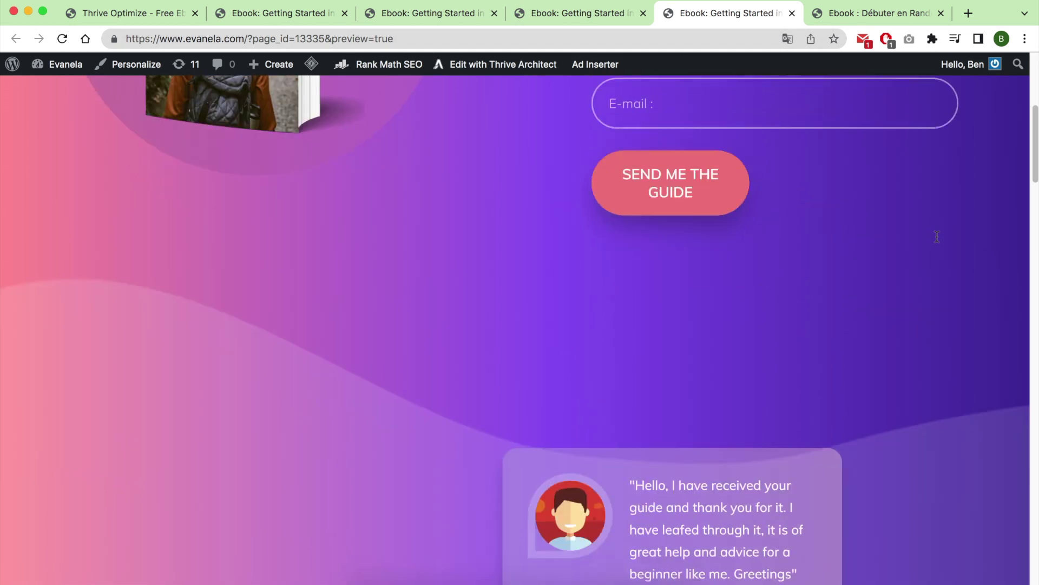
scroll(937, 236, down, 15)
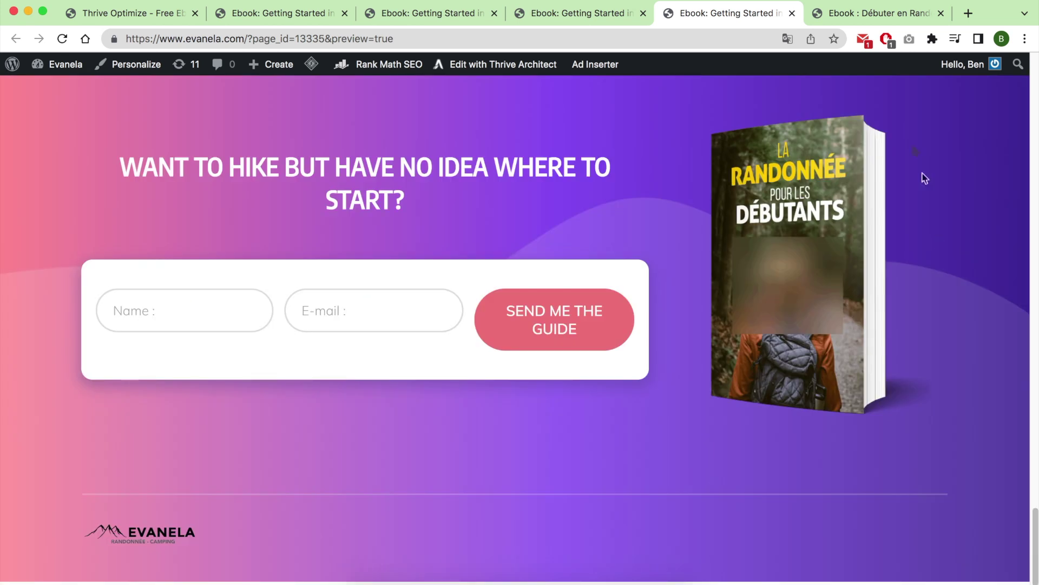
- Reload and read the last variation preview, then return to the split-test results
click(873, 16)
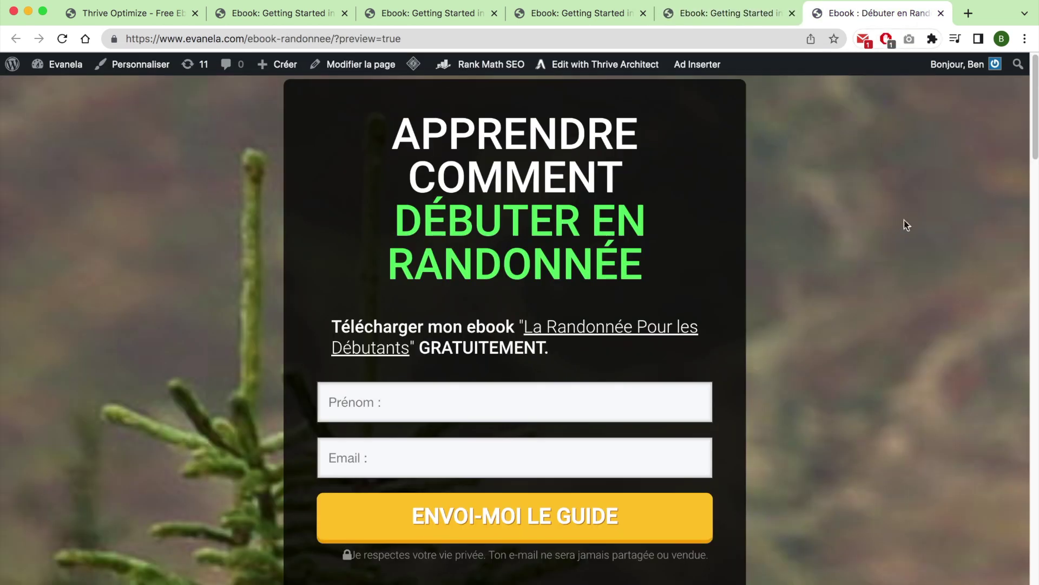
click(66, 47)
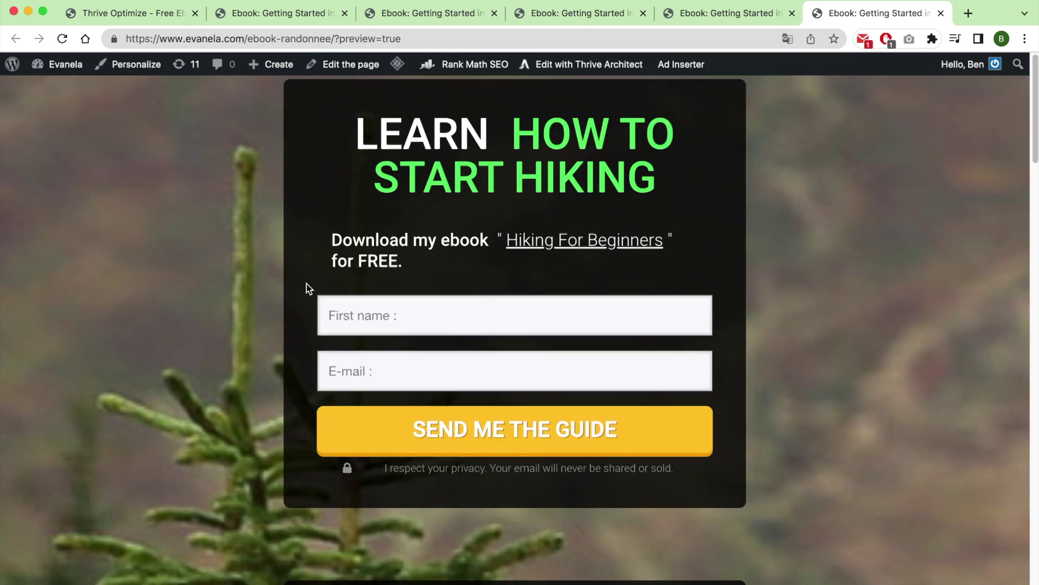
scroll(284, 279, down, 20)
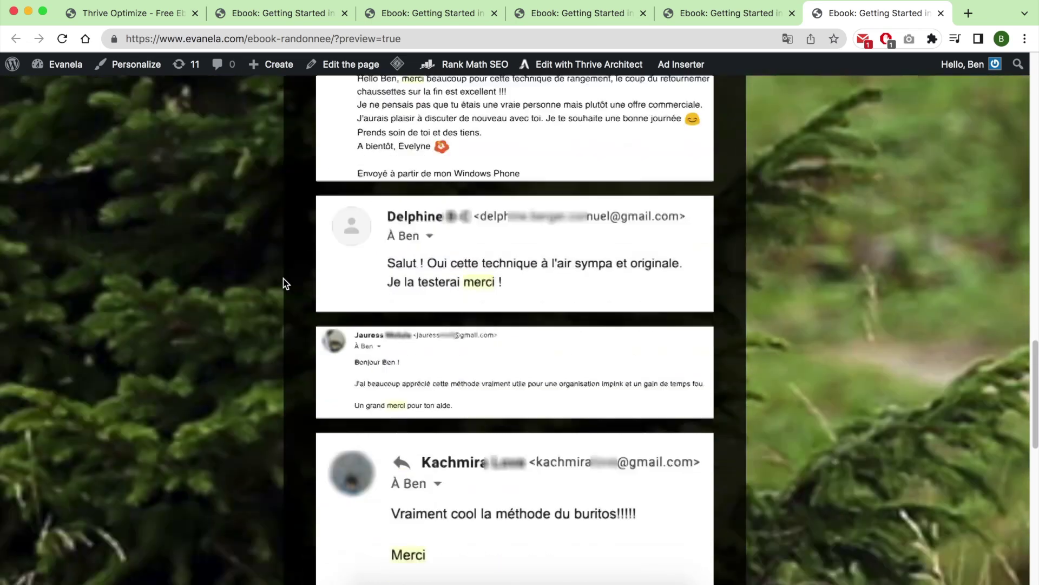
scroll(284, 278, down, 10)
click(147, 14)
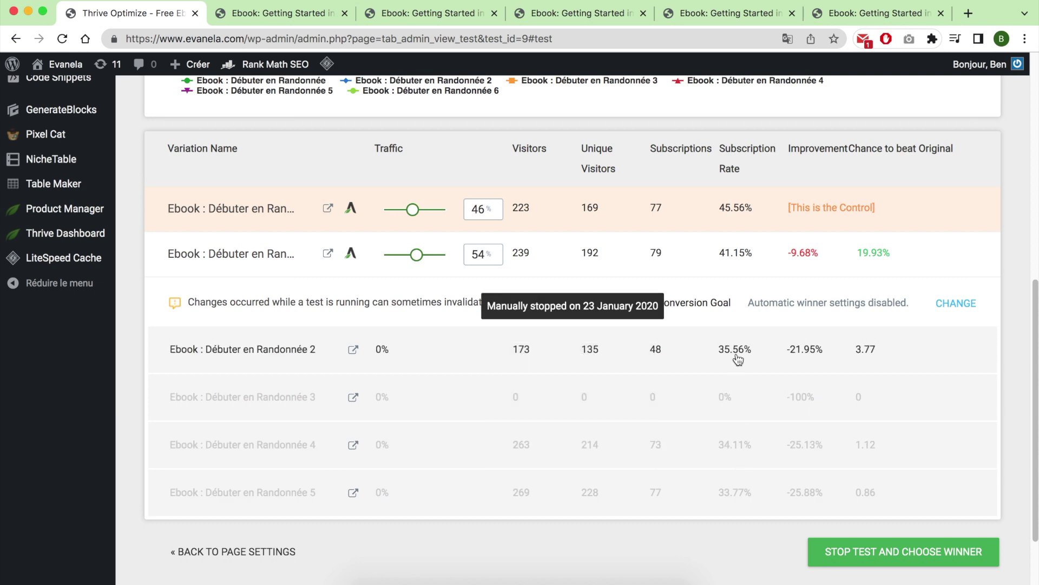
- Select the control's 45.56% subscription rate, then close all tabs right of the results
mouse_move(749, 264)
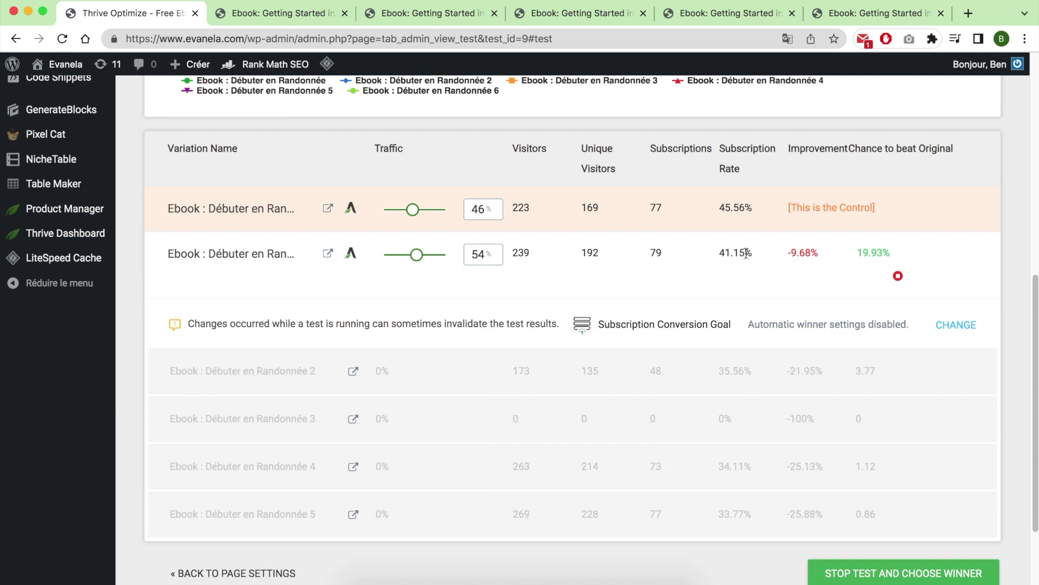
drag(753, 209, 729, 208)
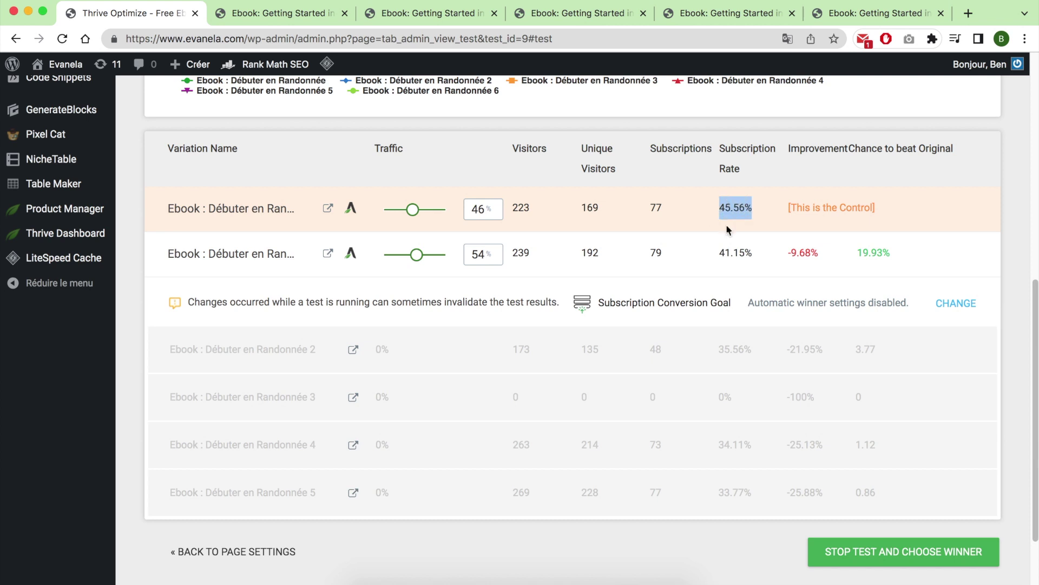
scroll(745, 265, up, 5)
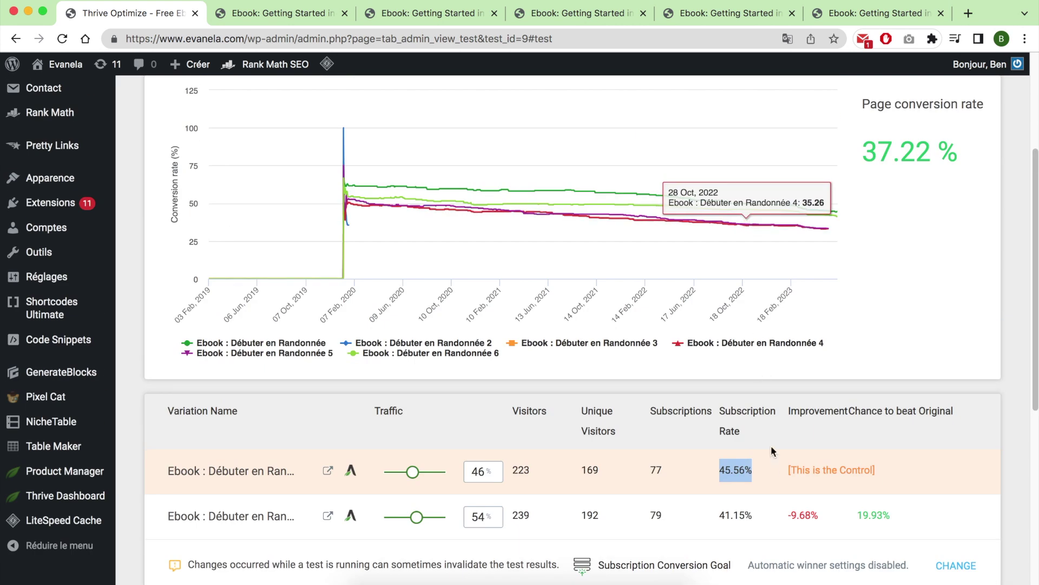
scroll(768, 471, up, 4)
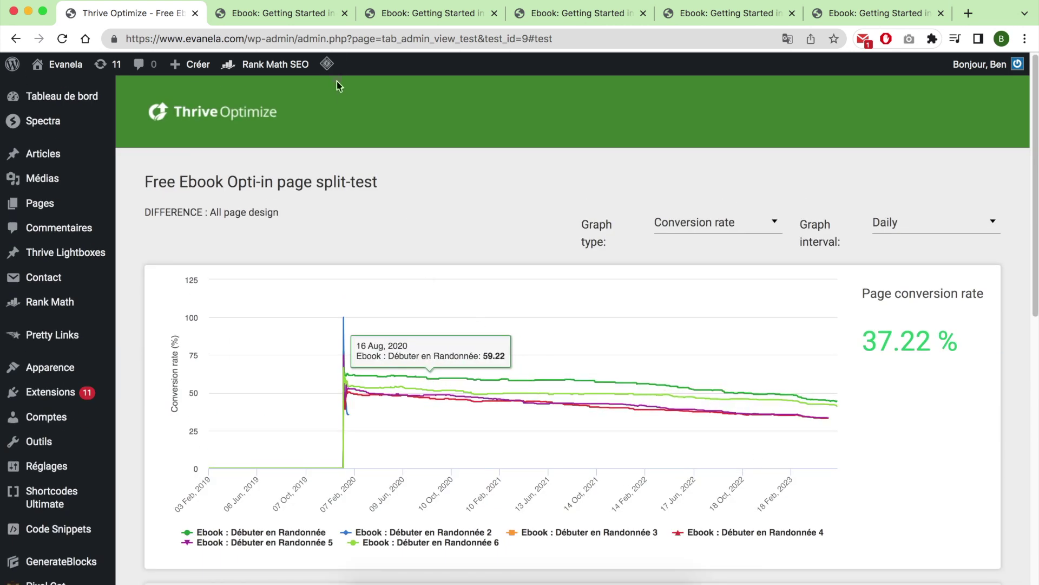
right_click(147, 14)
click(184, 177)
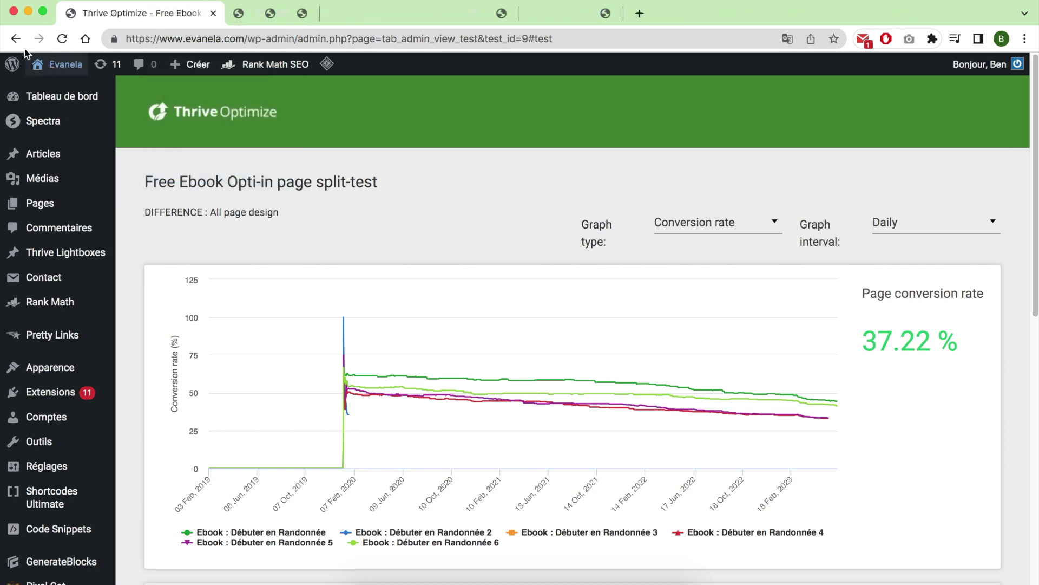
- Return to the Optimize dashboard and open the Orientation Sales Split-test details in a new tab
click(16, 38)
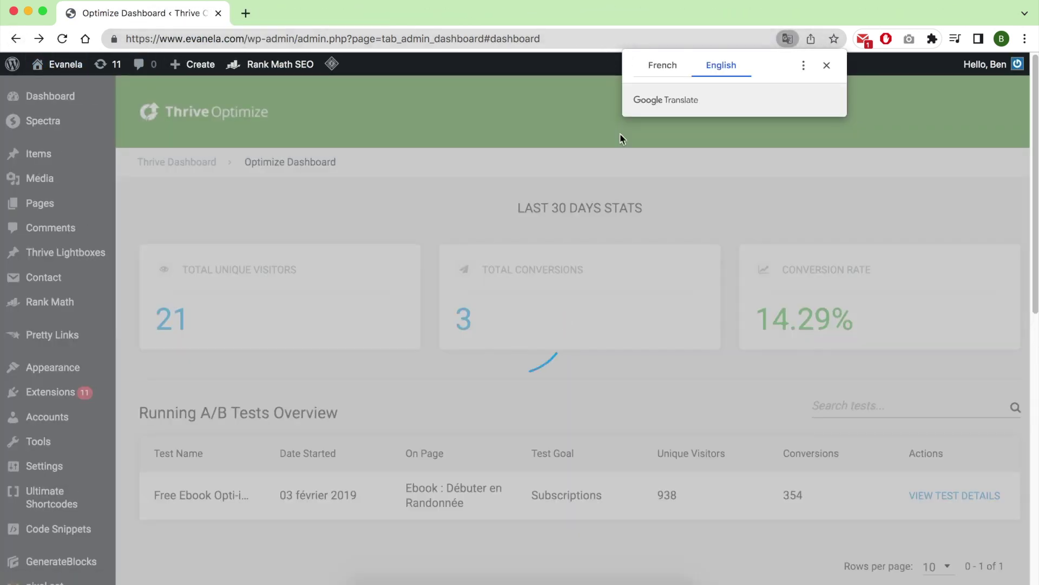
scroll(415, 279, down, 7)
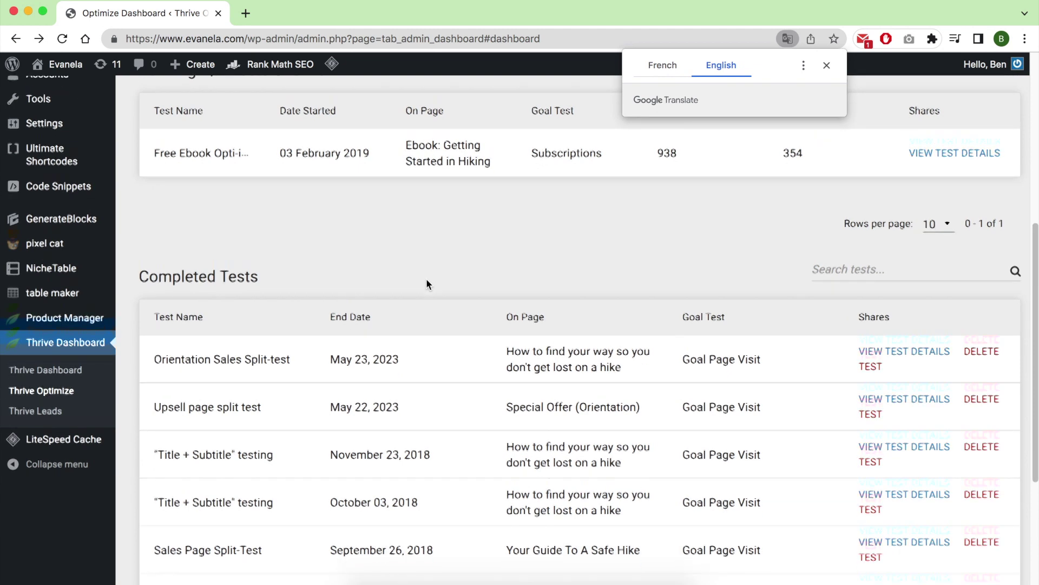
right_click(918, 337)
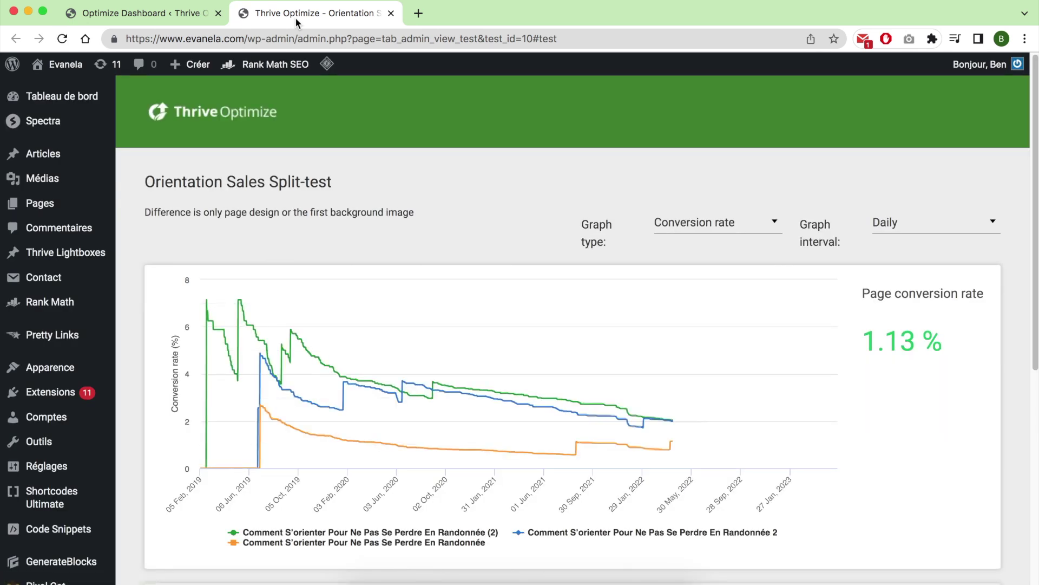
scroll(550, 220, down, 6)
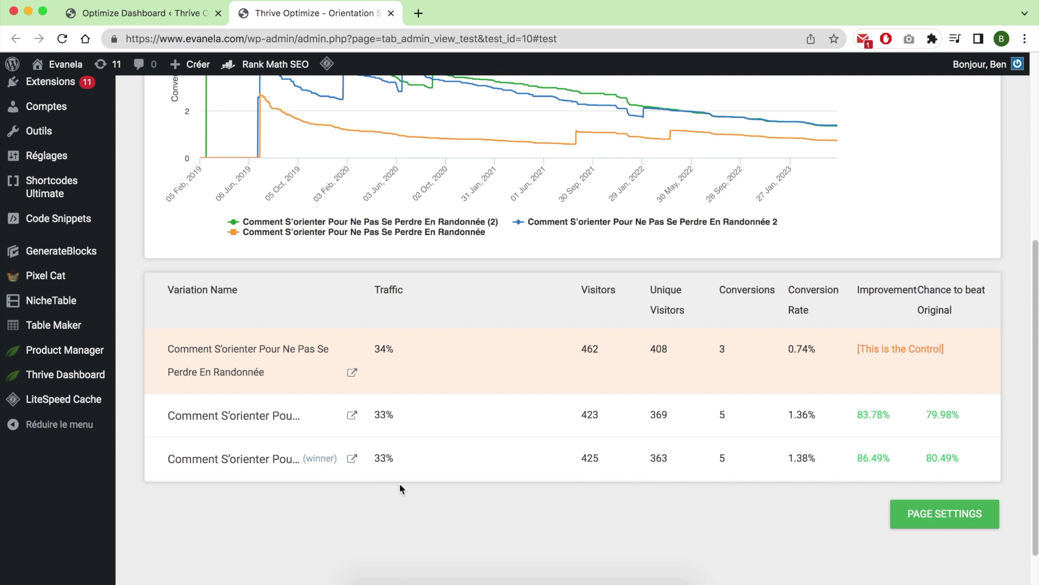
- Open the Orientation variation previews and read page_id=13341 through to the bottom
click(353, 374)
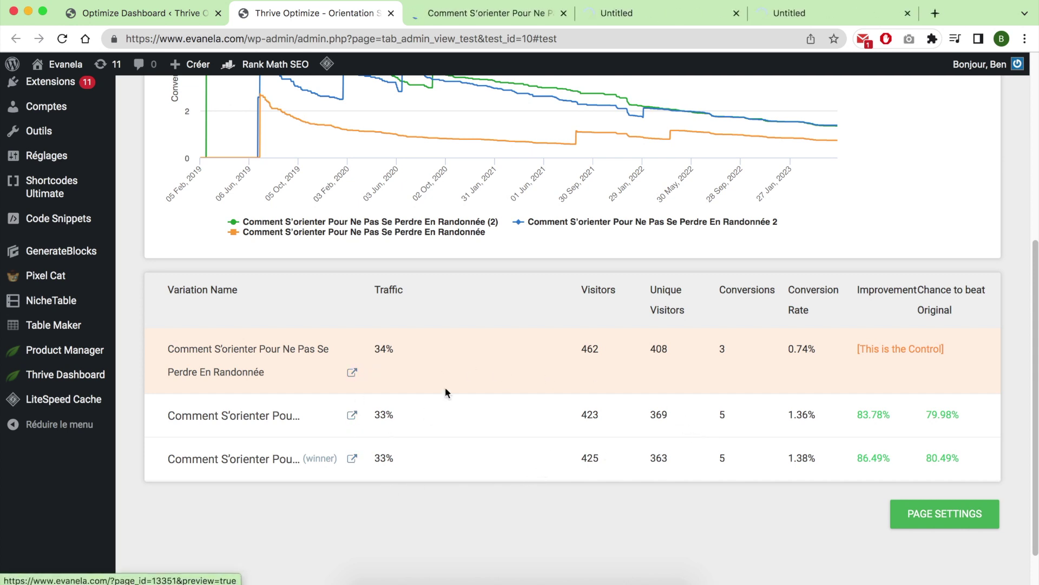
click(505, 15)
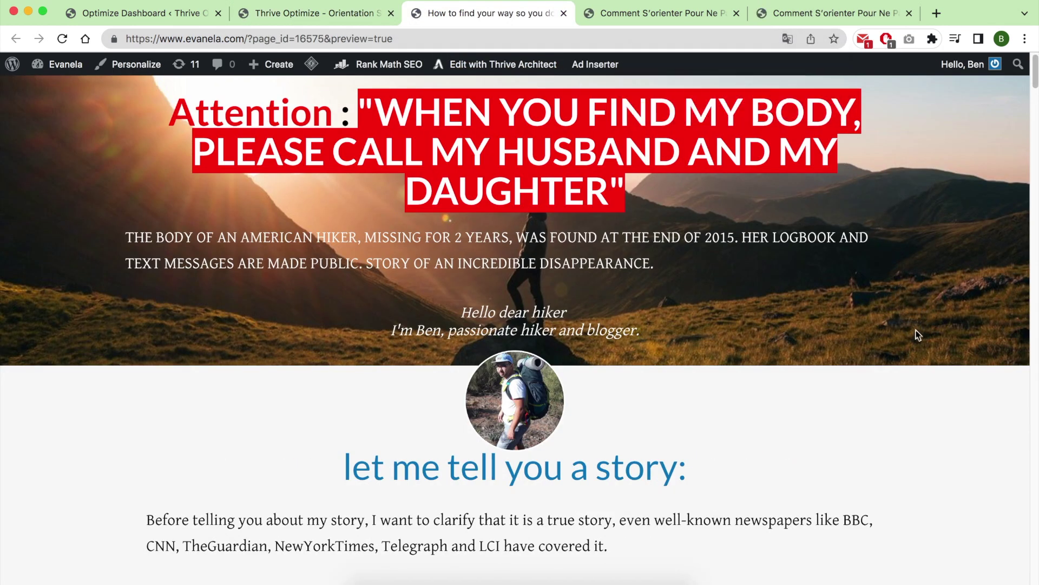
scroll(912, 334, down, 6)
scroll(912, 334, down, 10)
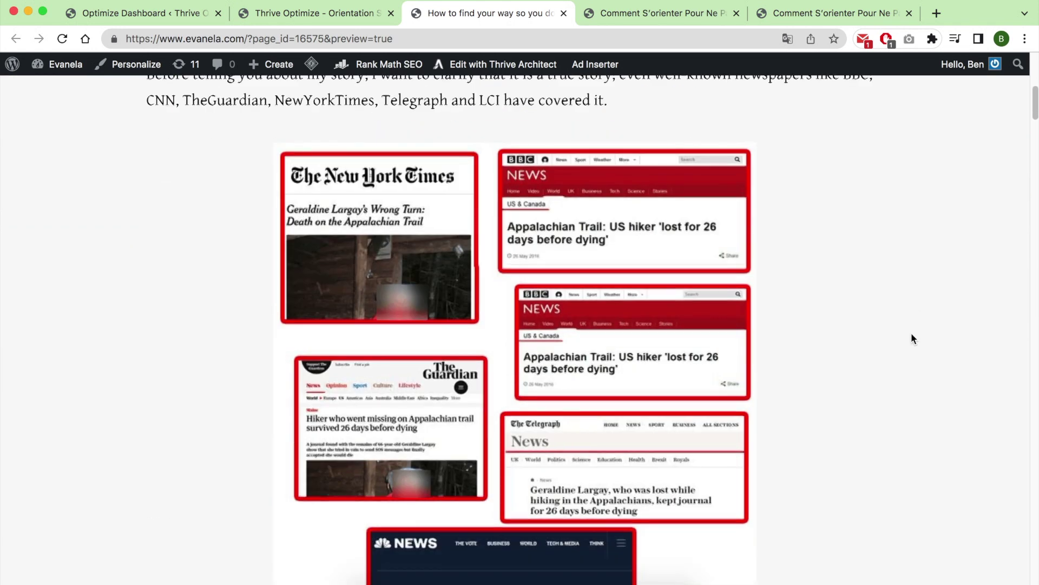
scroll(912, 334, down, 20)
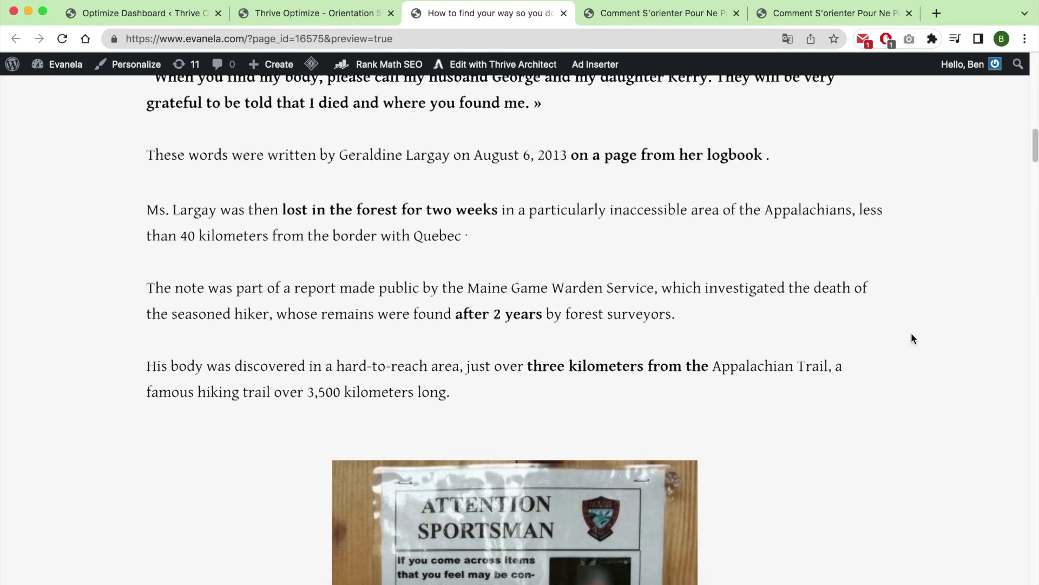
scroll(912, 338, down, 10)
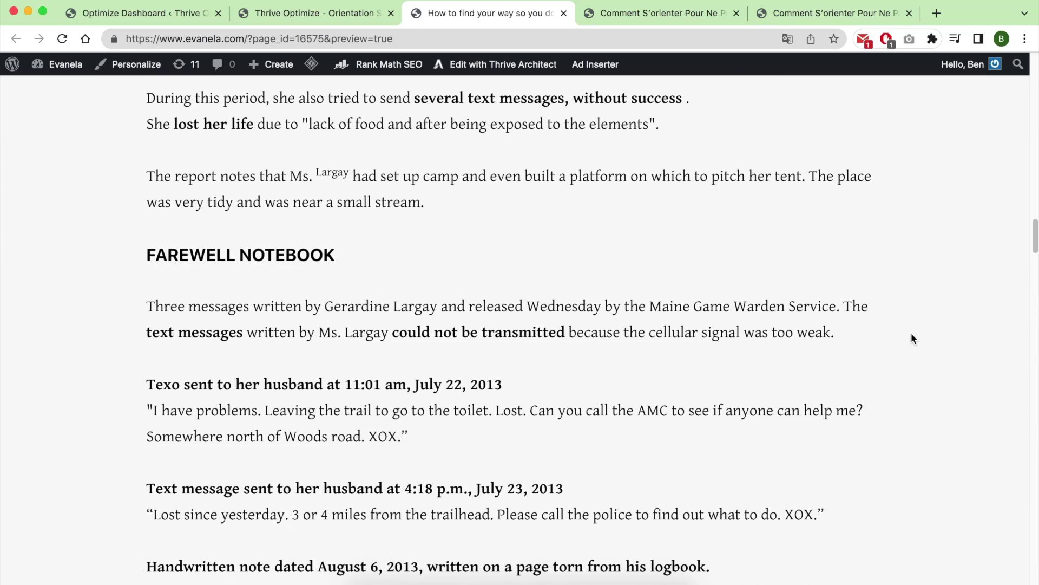
scroll(913, 340, down, 12)
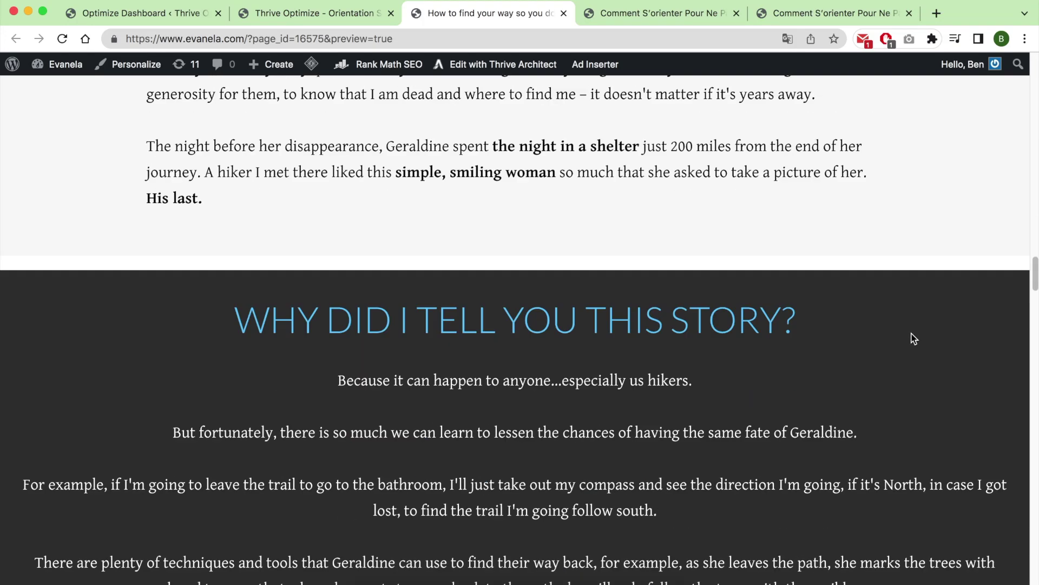
scroll(913, 339, down, 18)
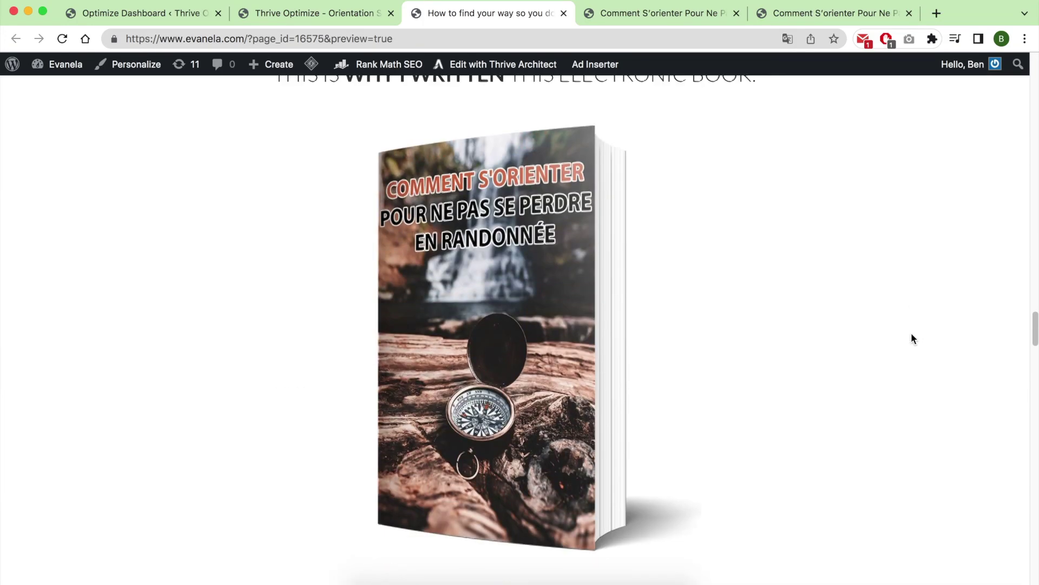
scroll(914, 339, down, 13)
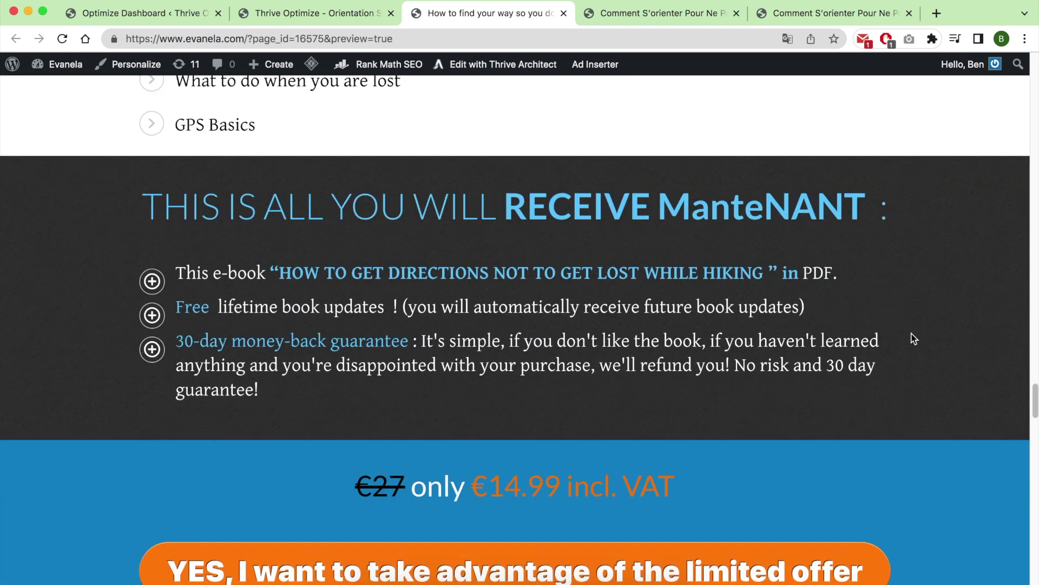
scroll(912, 338, down, 20)
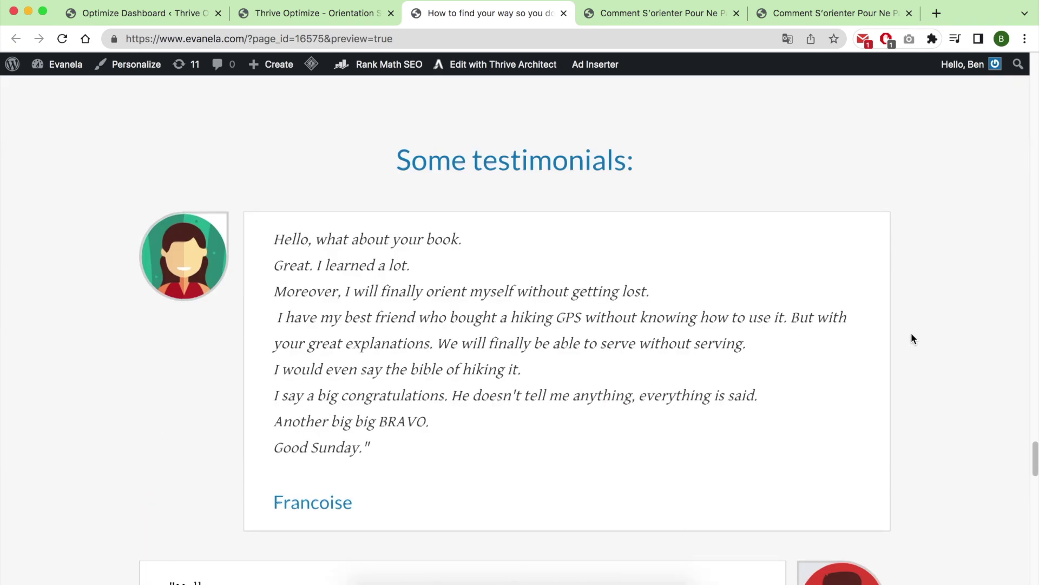
scroll(911, 338, down, 3)
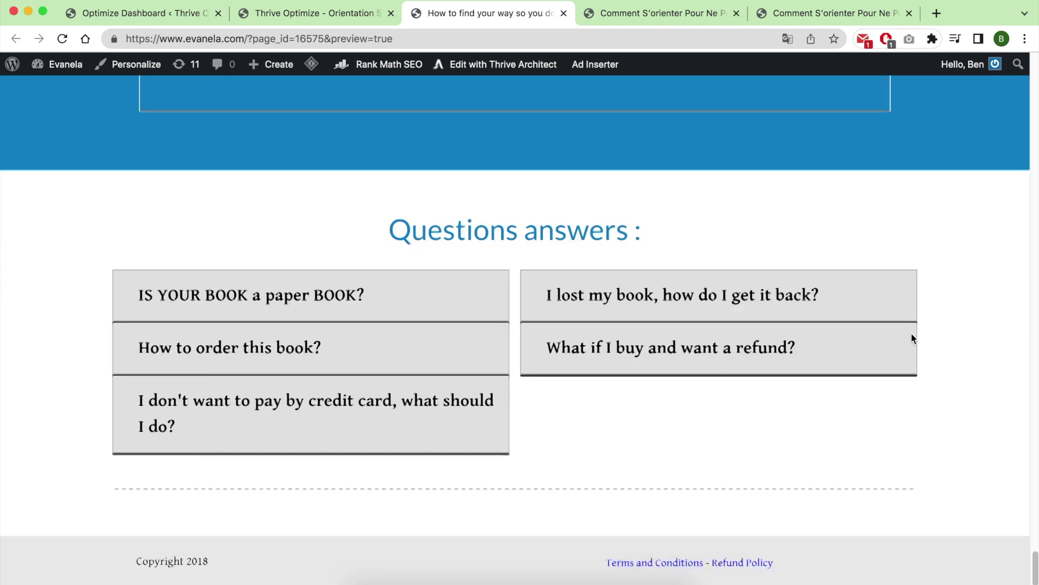
click(658, 16)
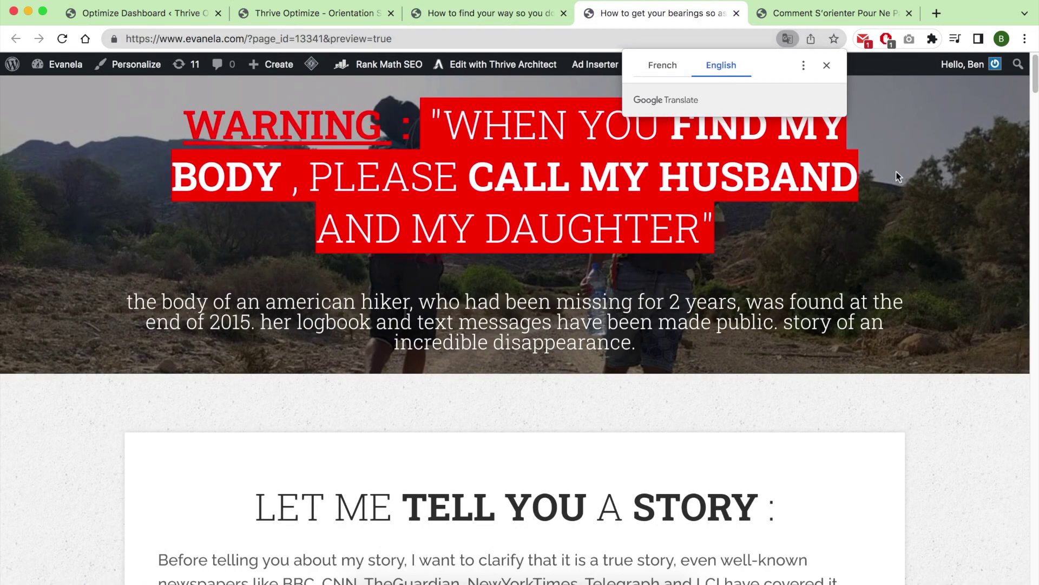
- Scroll the English article, then scroll the French page_id=13351 version
scroll(927, 206, down, 10)
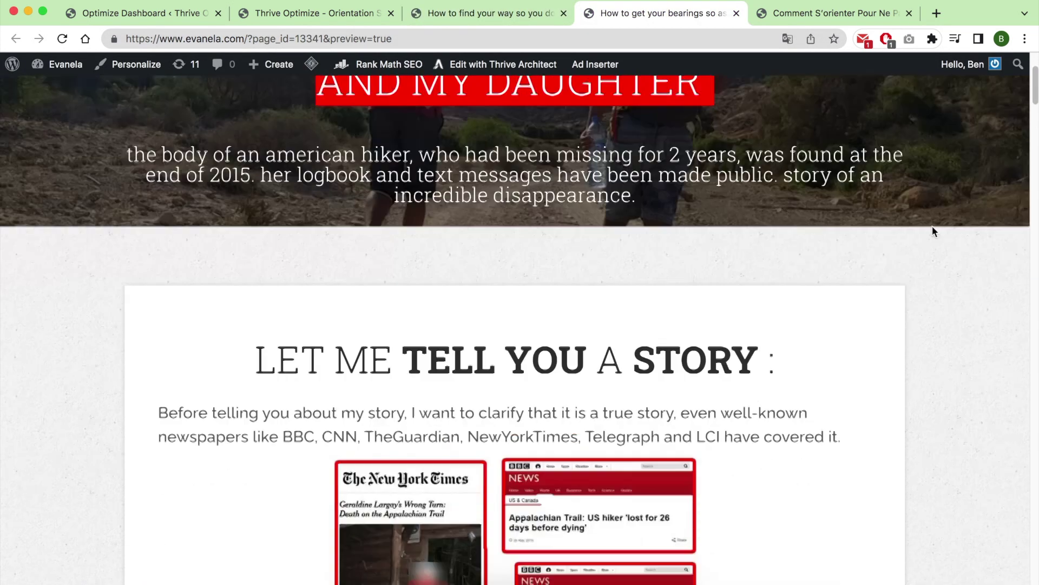
scroll(932, 232, down, 3)
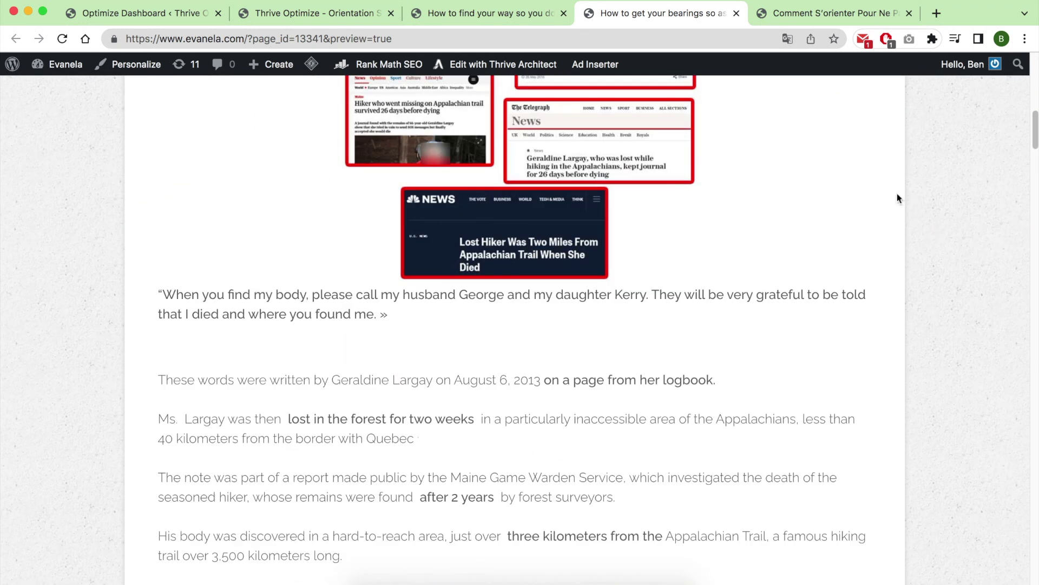
scroll(898, 197, up, 15)
click(819, 15)
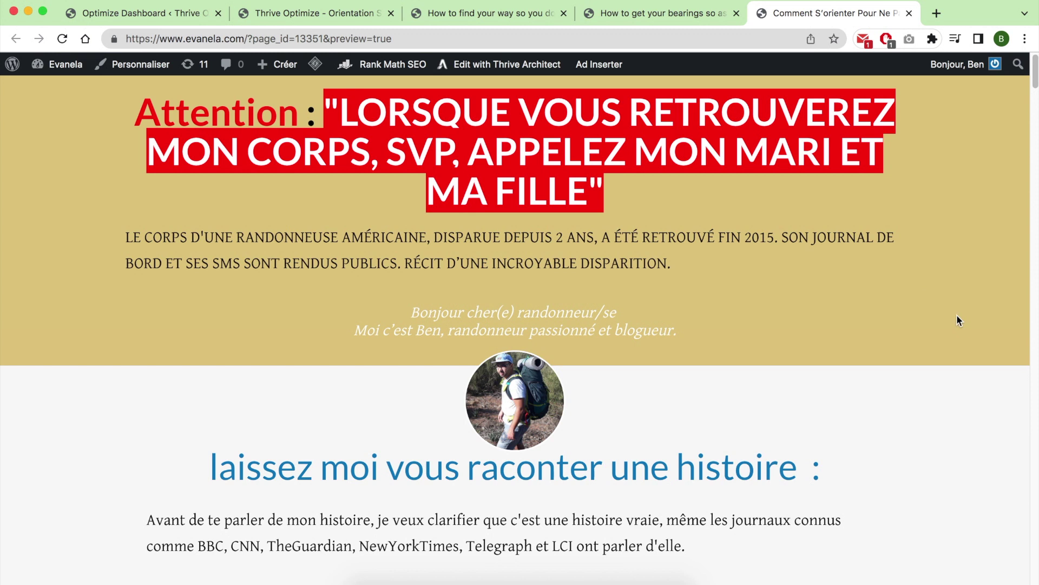
scroll(957, 315, down, 10)
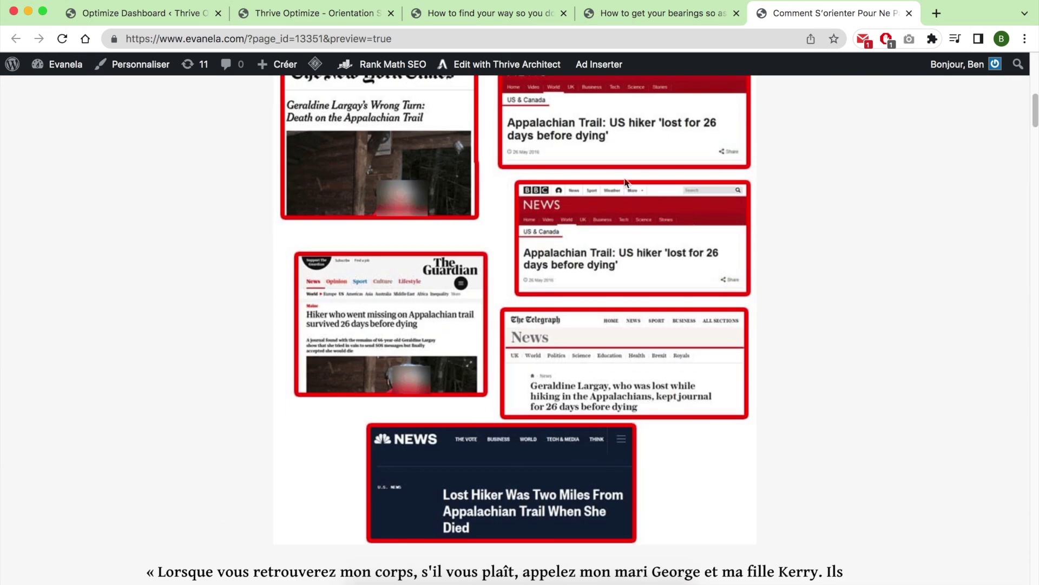
- Glance at the Orientation results, go to the French page's top, and bring up the dashboard tab's options
click(302, 12)
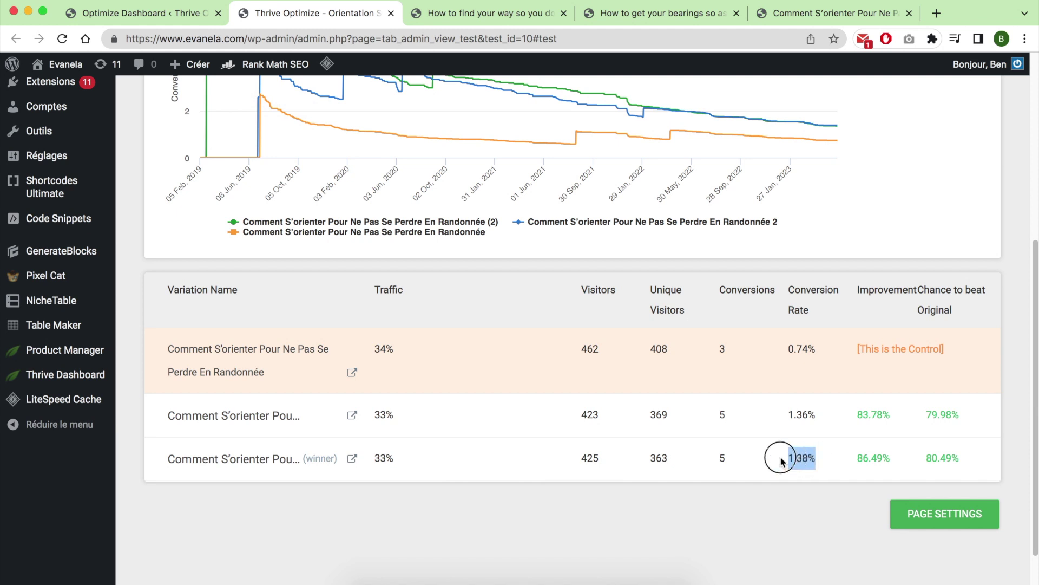
click(836, 16)
key(Home)
click(926, 249)
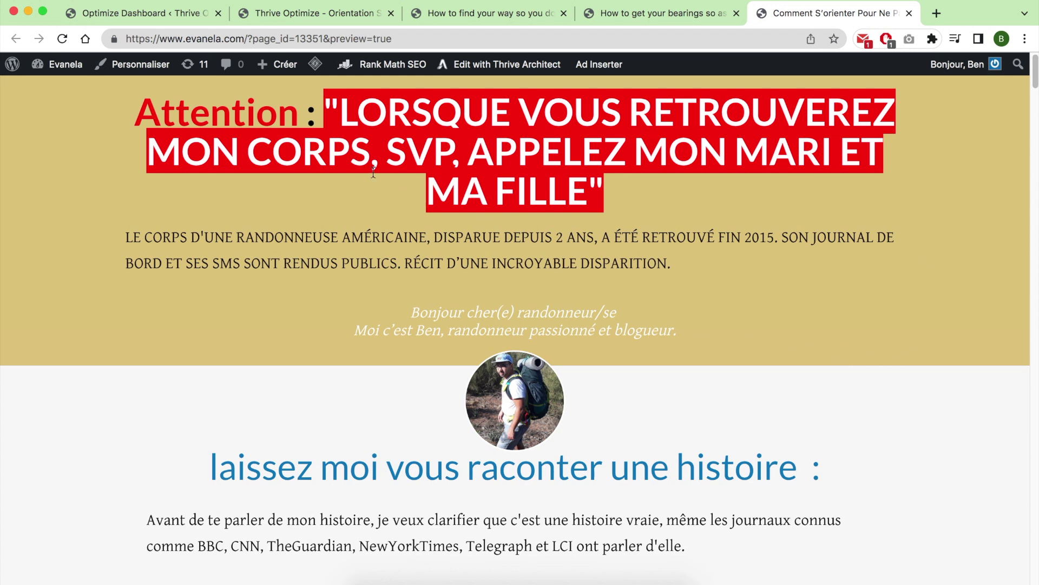
right_click(167, 18)
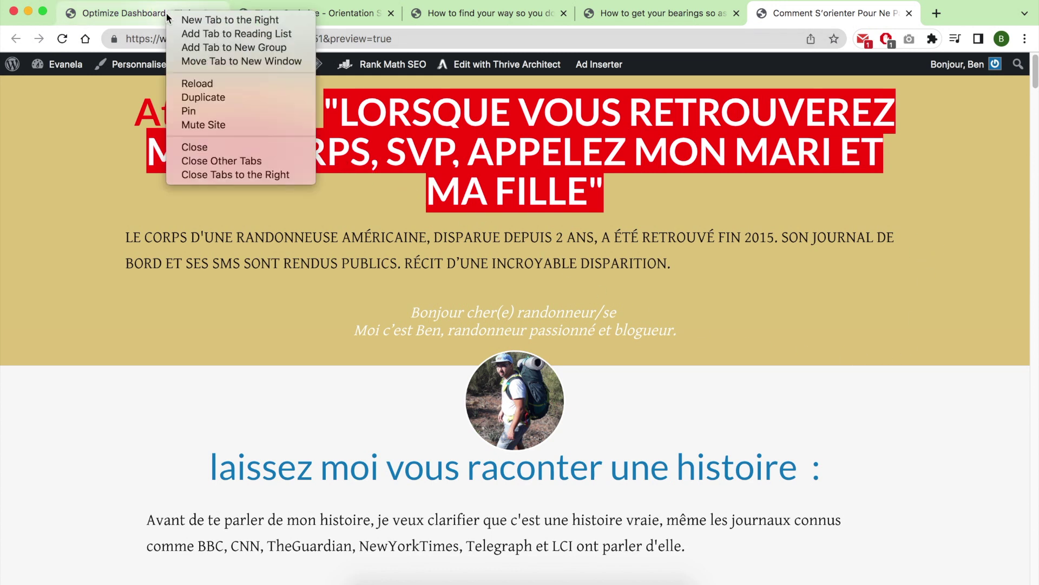
- Keep only the dashboard tab and open the Upsell page split test report in a new tab
click(280, 236)
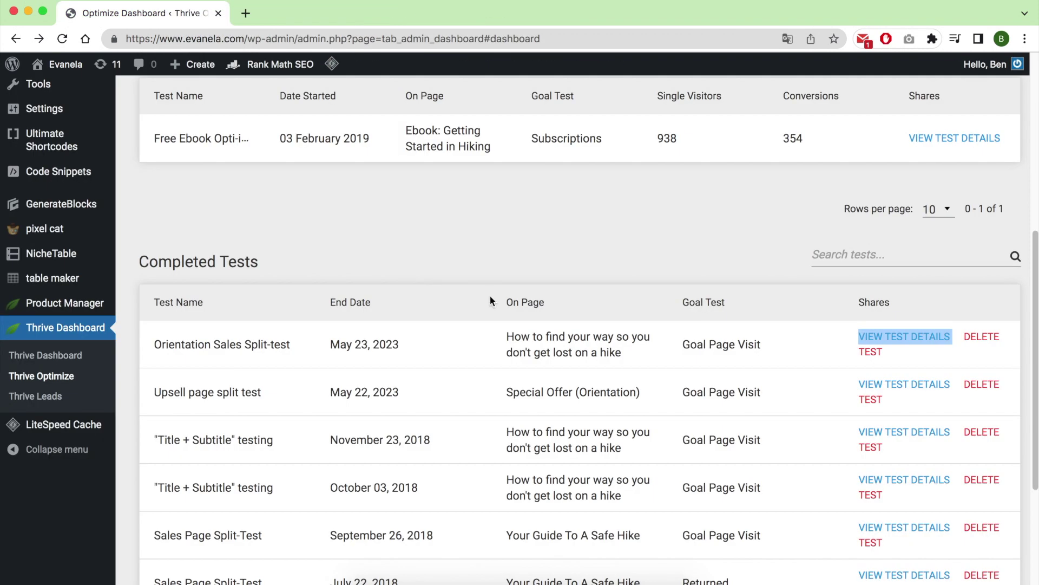
right_click(876, 385)
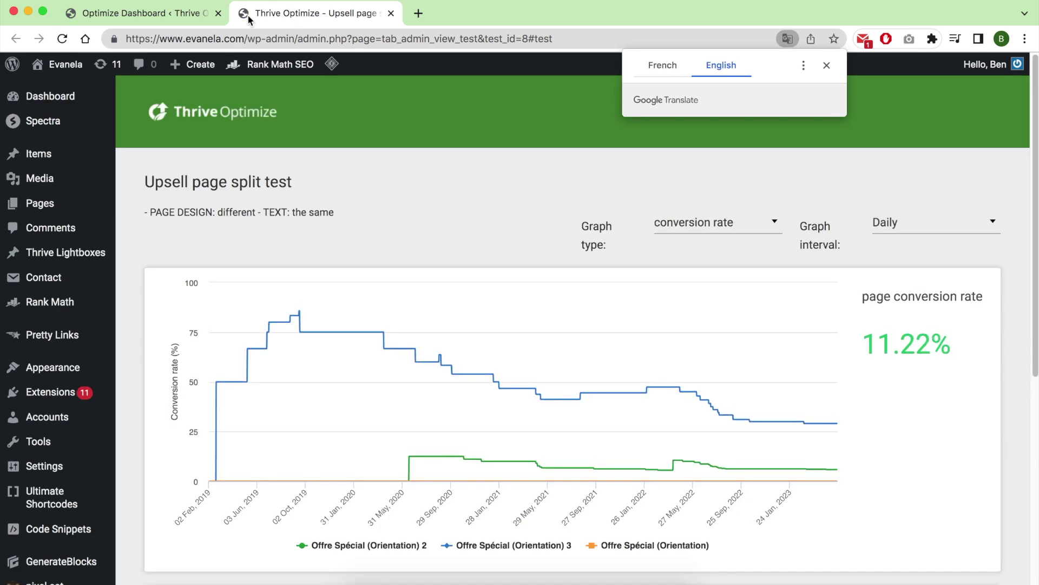
click(253, 20)
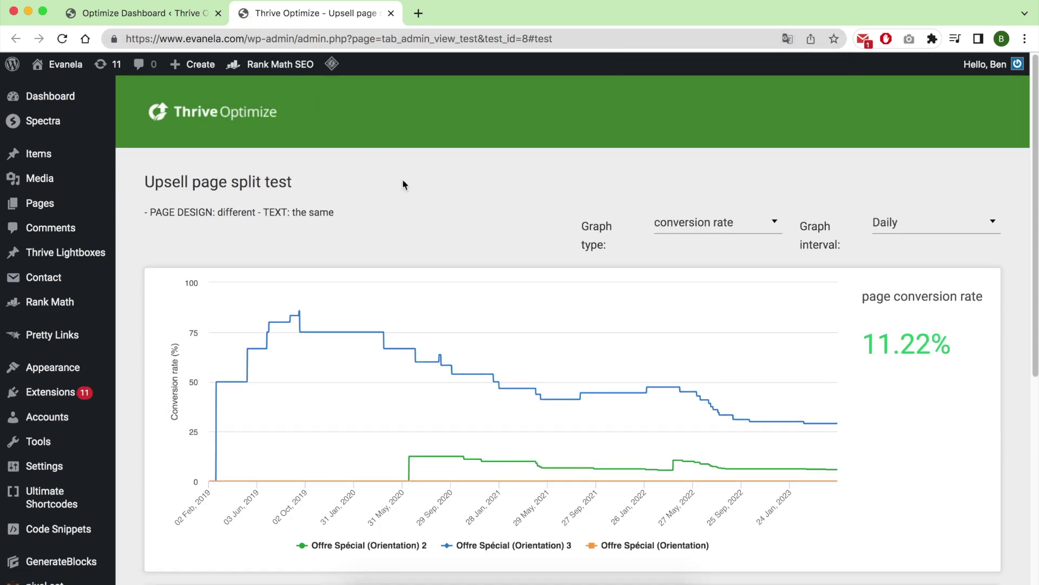
scroll(573, 363, down, 3)
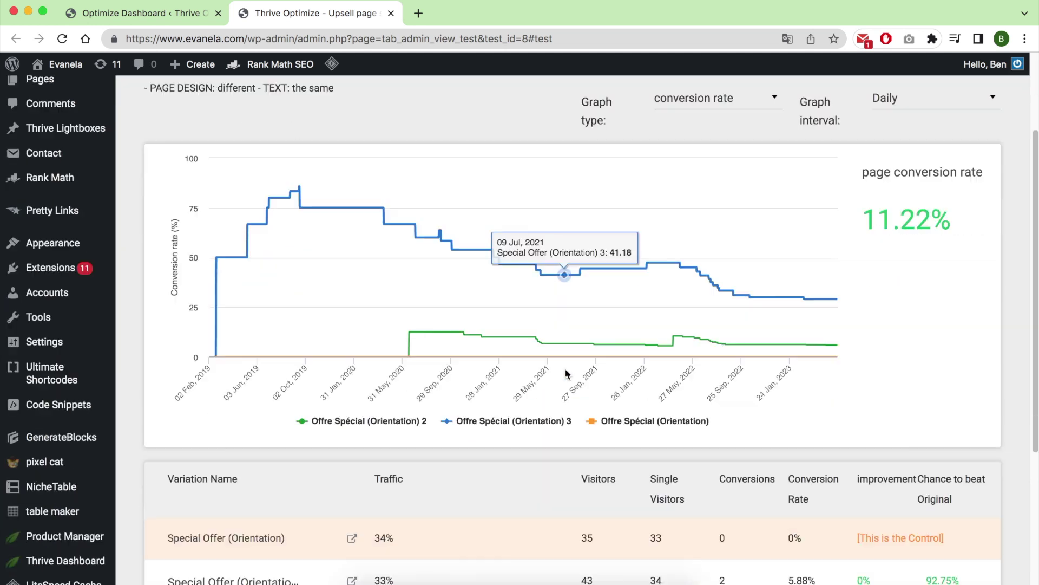
scroll(573, 364, down, 5)
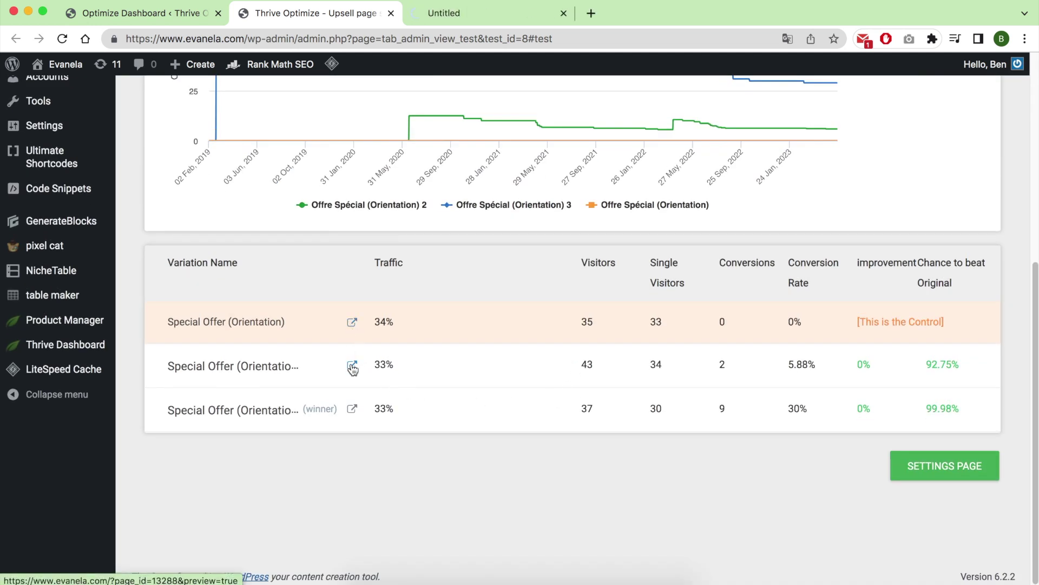
- Preview the Special Offer, Offre Spécial 2 and Offre Spécial 3 pages, scrolling through each
click(353, 411)
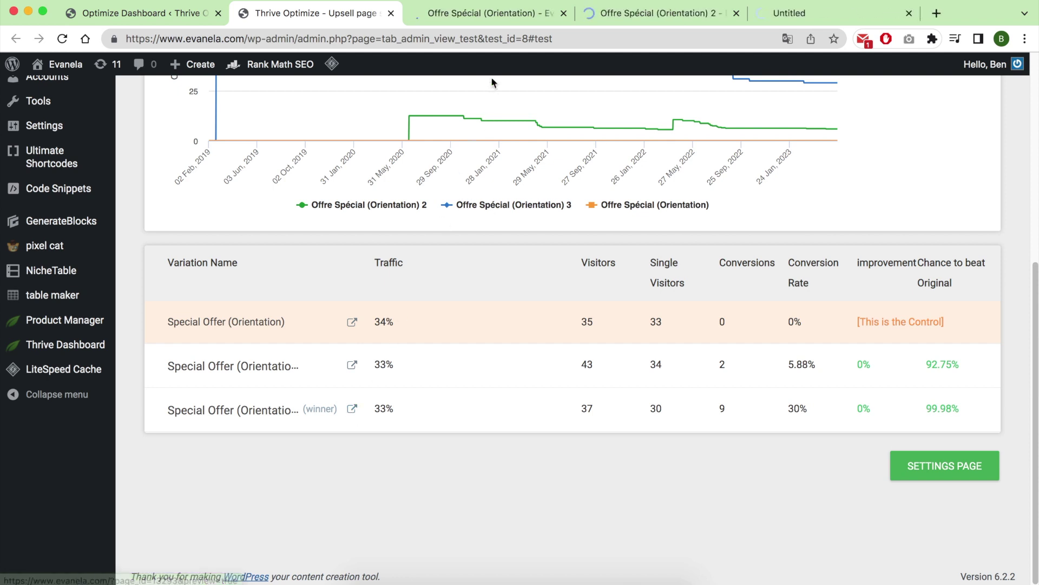
click(496, 20)
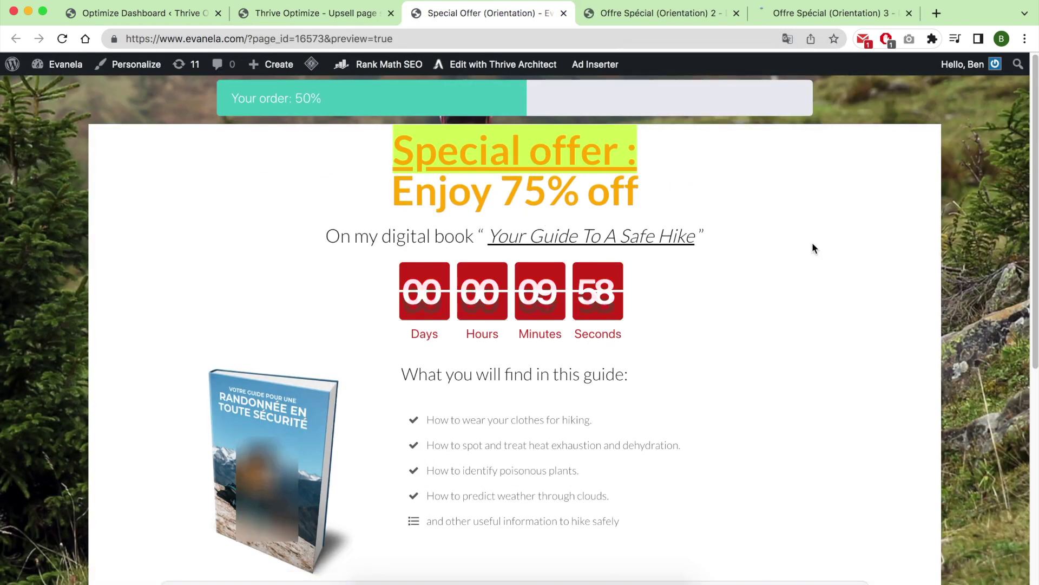
scroll(798, 255, down, 4)
scroll(797, 255, down, 3)
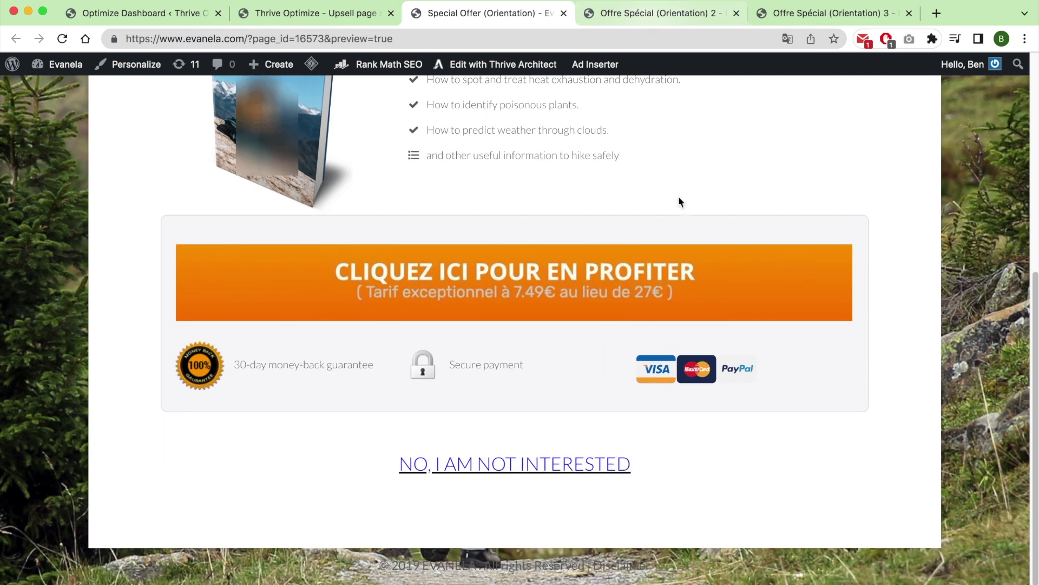
scroll(678, 202, up, 7)
click(658, 16)
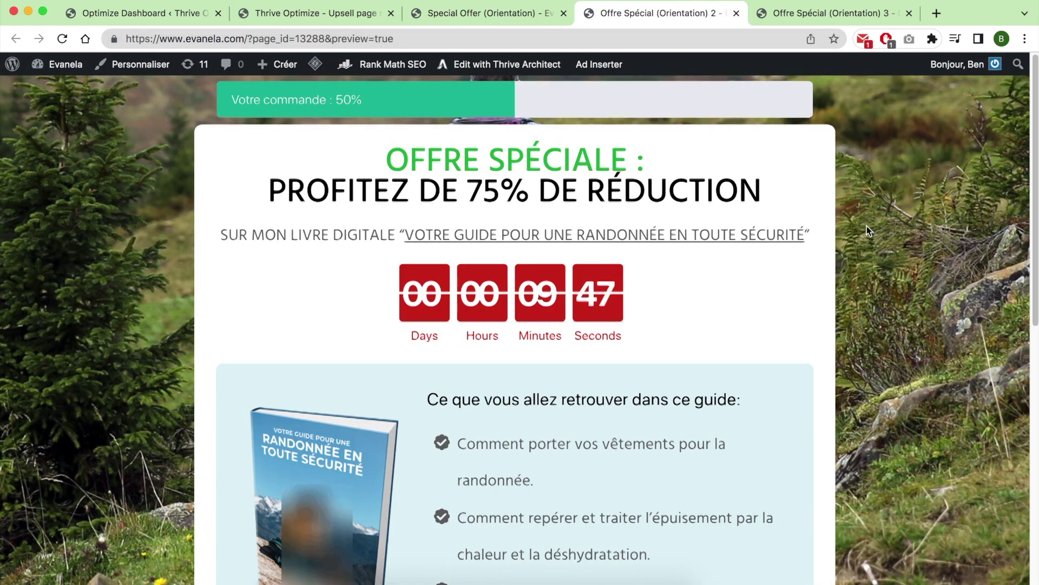
scroll(867, 226, down, 10)
scroll(866, 226, up, 10)
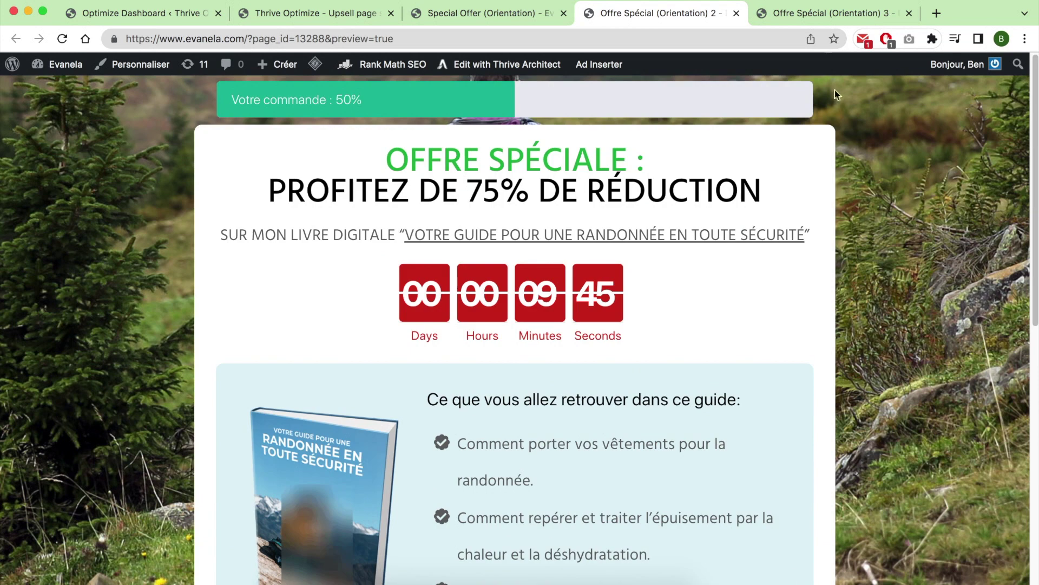
click(812, 15)
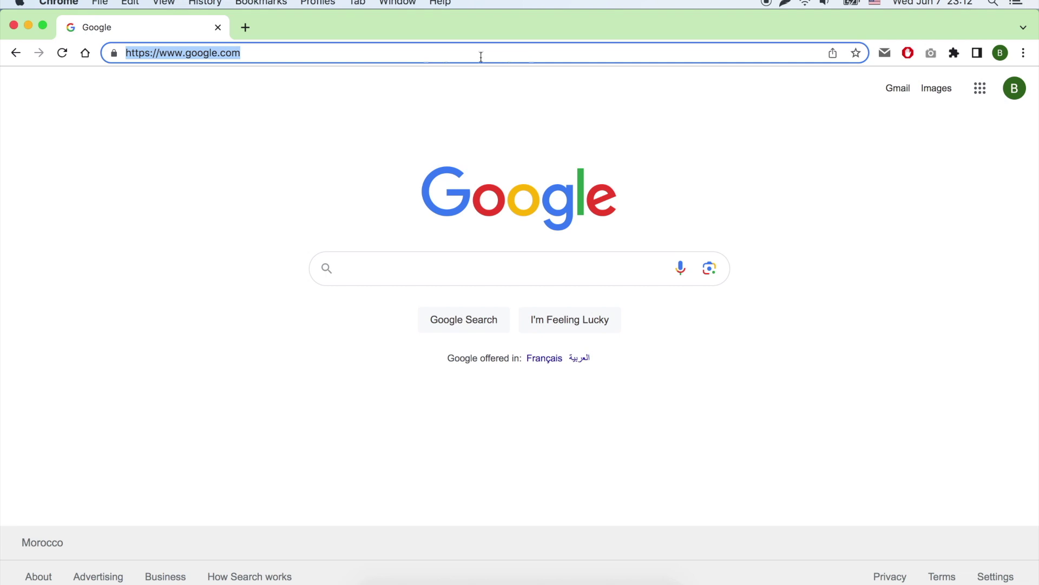
- Enter bensexperience.com/goto/thrive in the address bar to load the Thrive Themes site
text(bens)
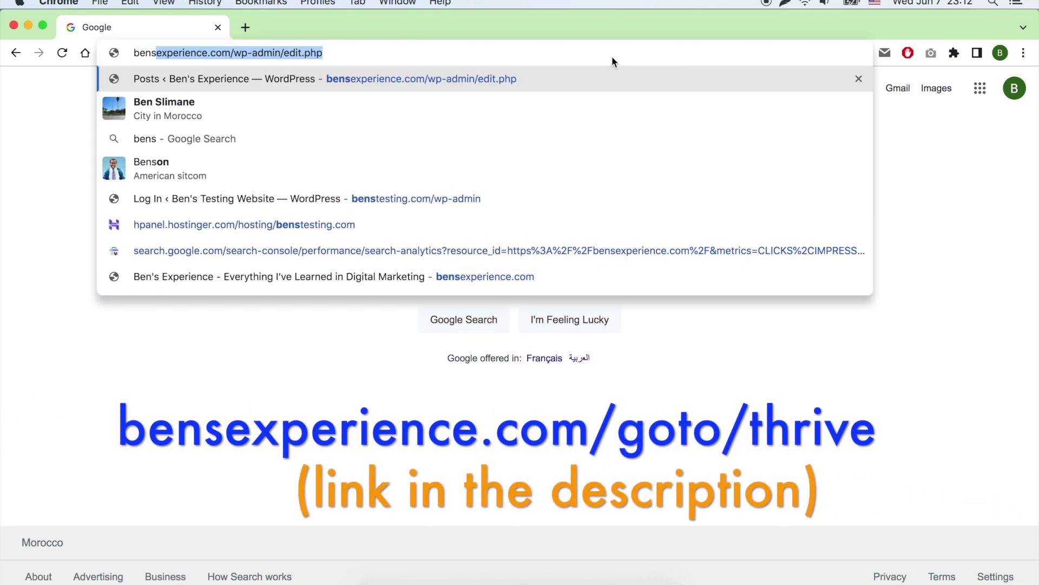
text(experien)
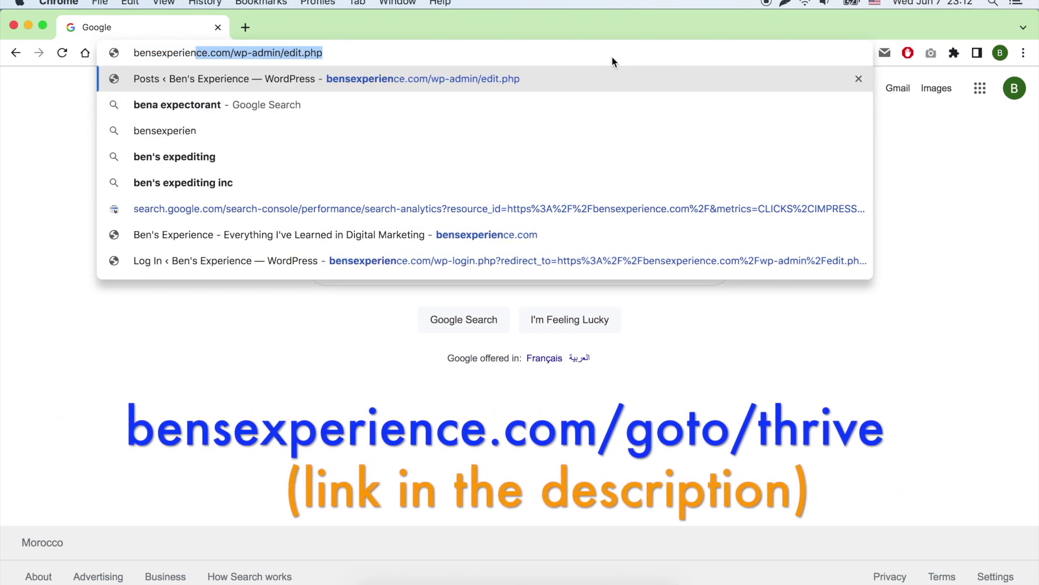
text(ce.com/go)
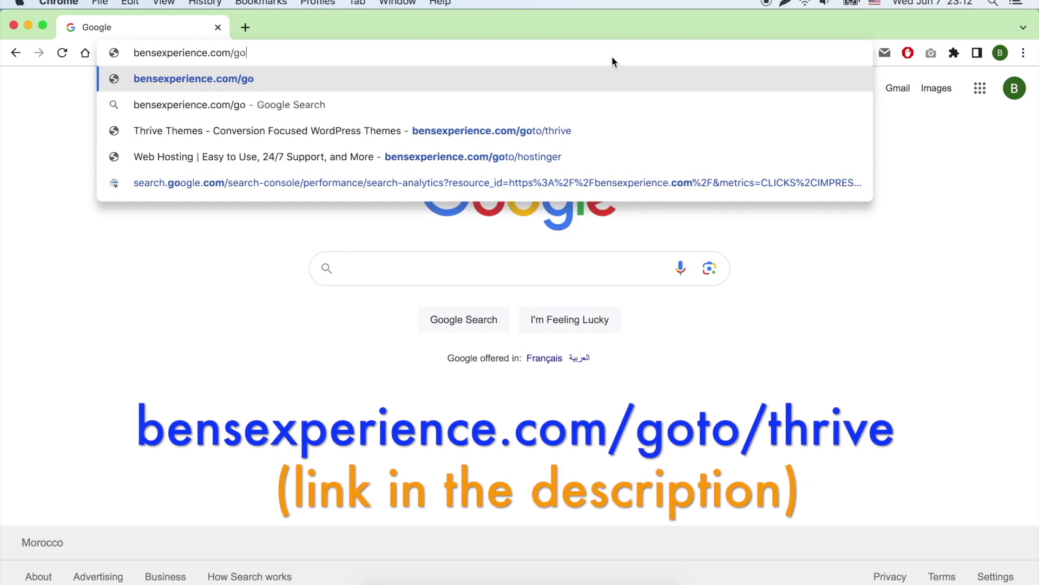
text(to/thrive)
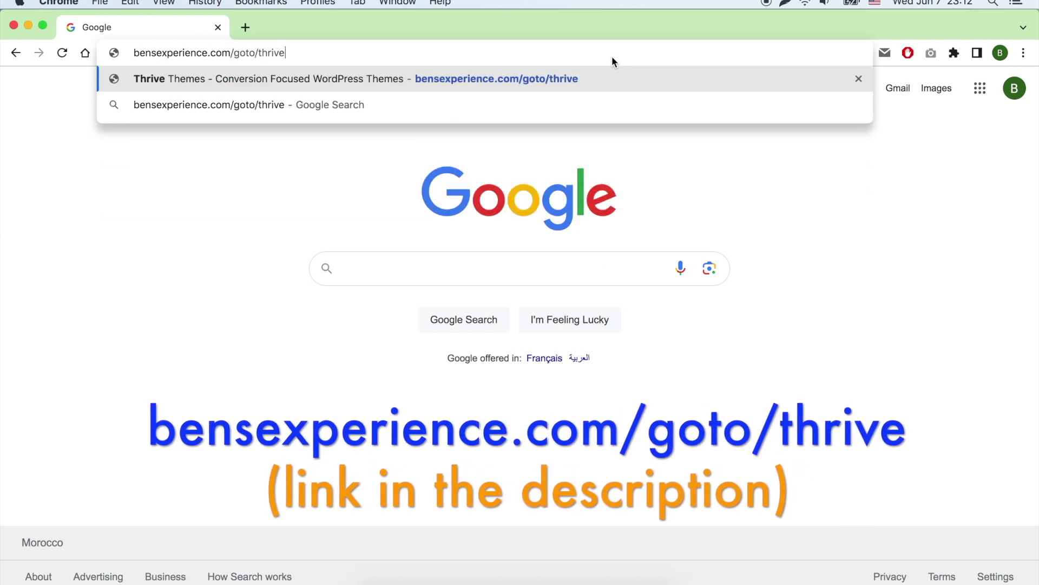
key(Return)
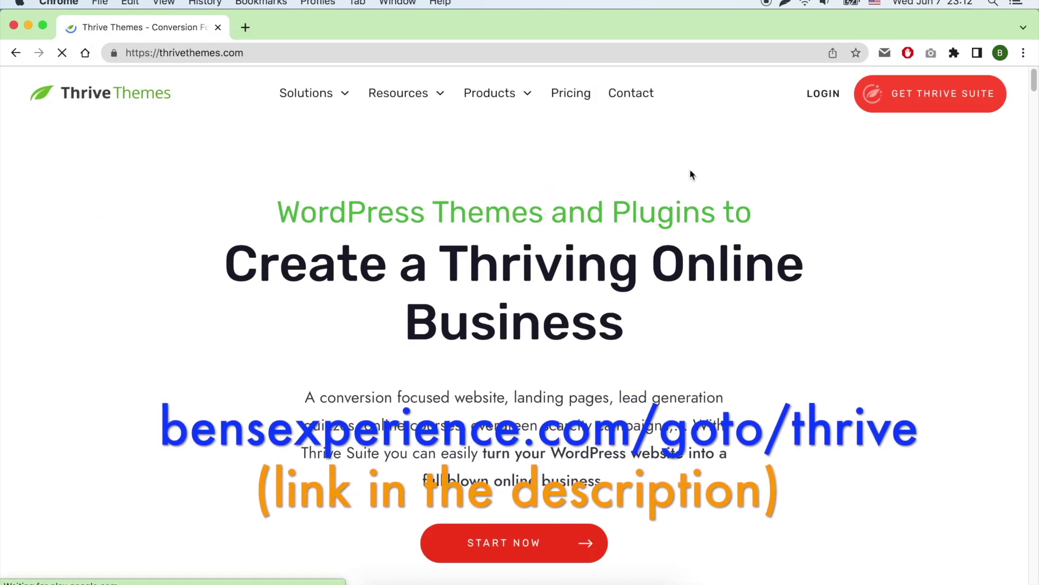
- Log in, download the Thrive Product Manager plugin zip, then enter benstest in the address bar
click(828, 106)
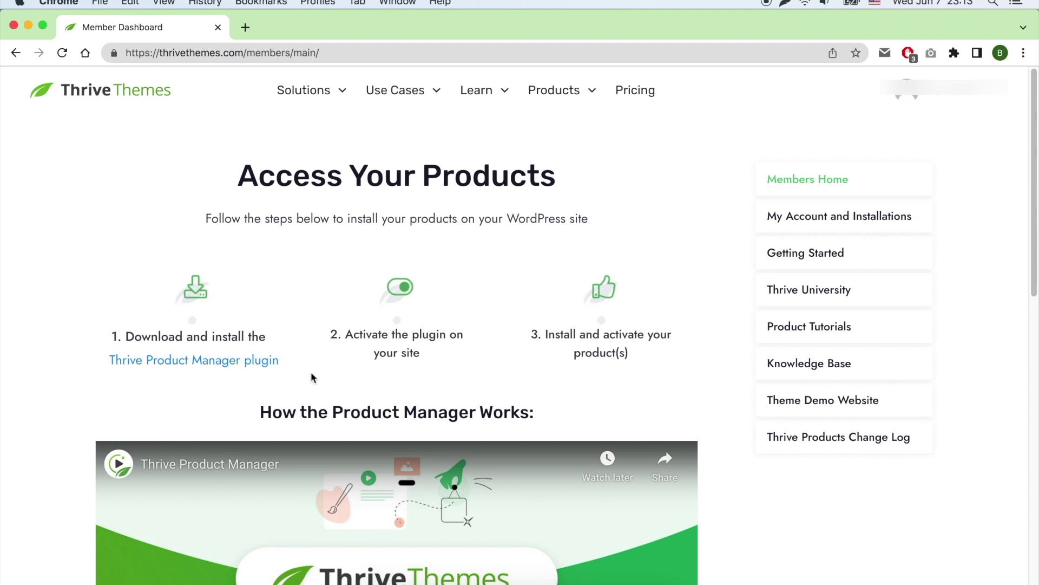
click(243, 366)
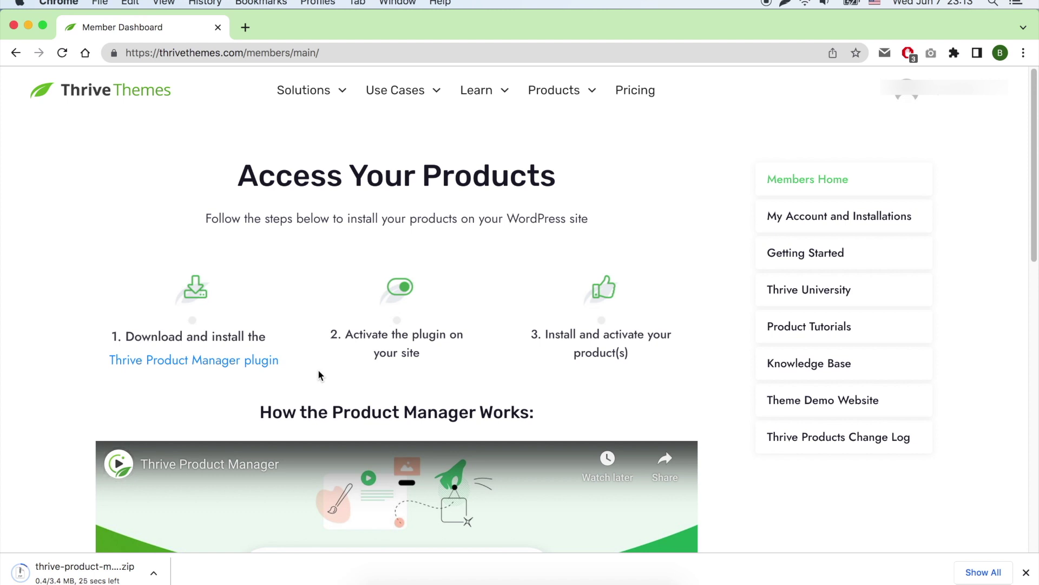
click(301, 54)
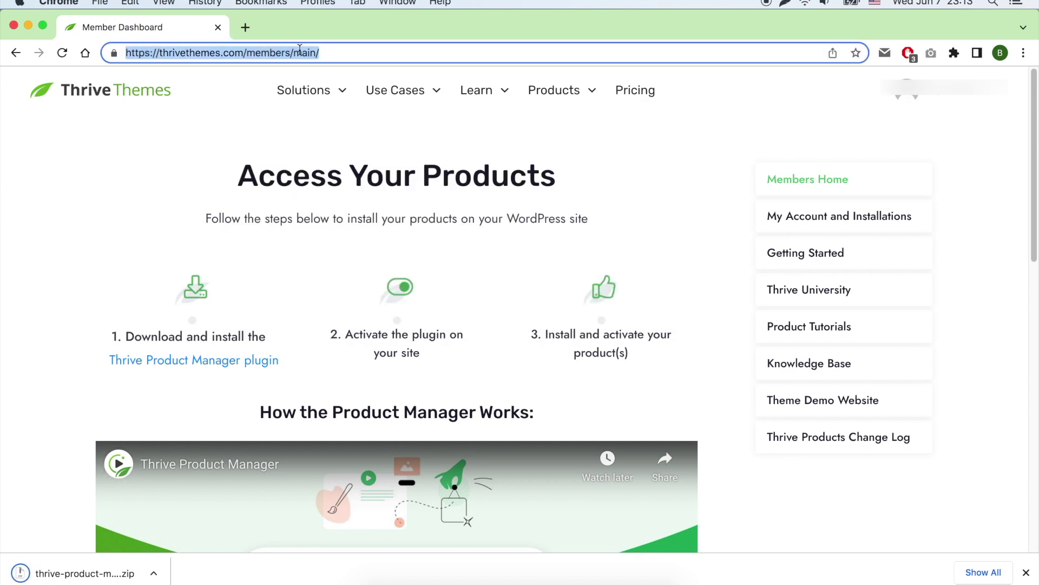
text(benstesting.com/wp-admin)
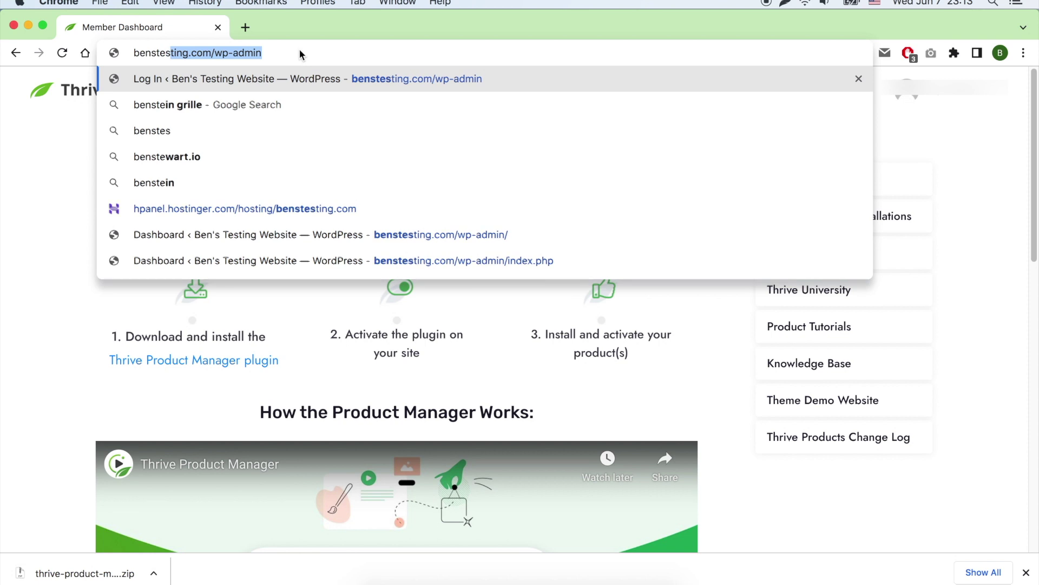
- Upload thrive-product-manager-1.11.zip through Plugins > Add New, install it and activate it
key(Return)
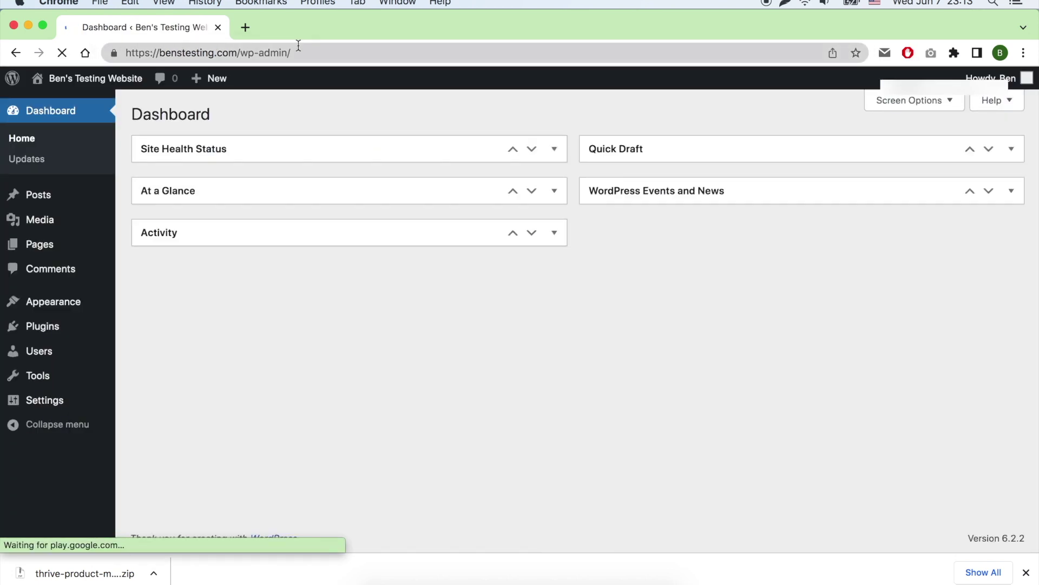
mouse_move(69, 339)
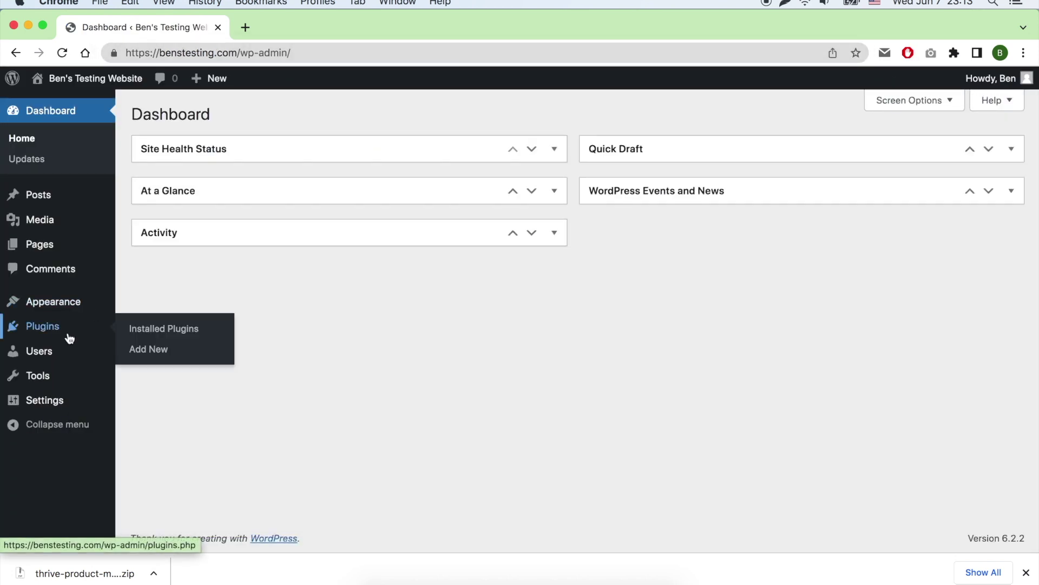
click(144, 351)
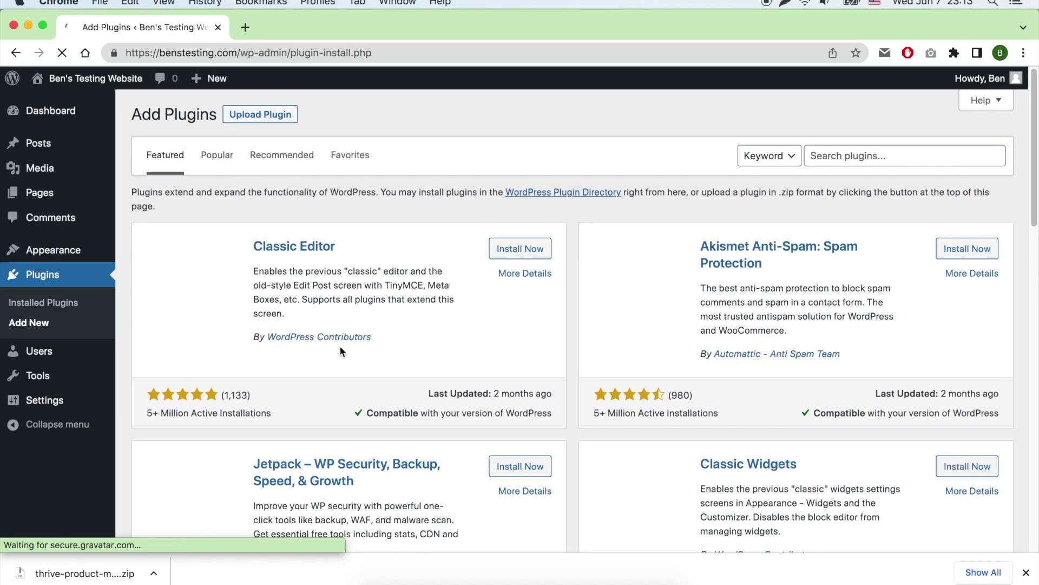
click(264, 114)
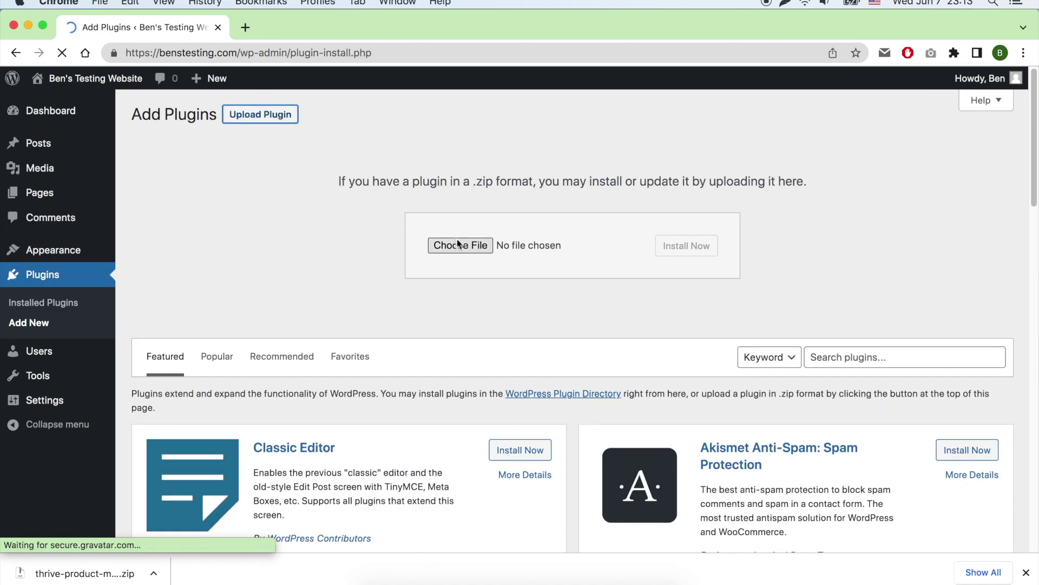
click(461, 245)
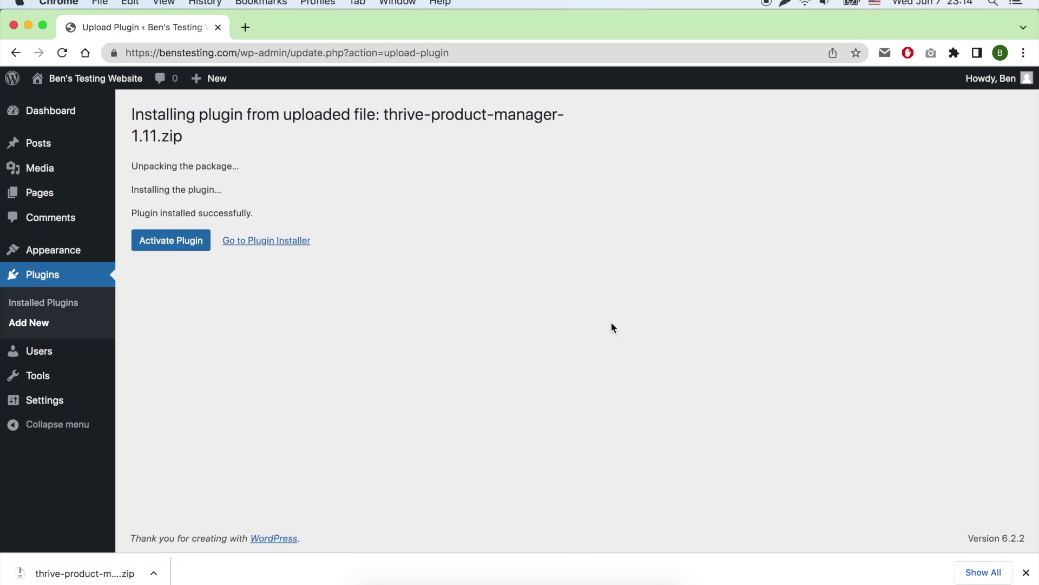
click(174, 247)
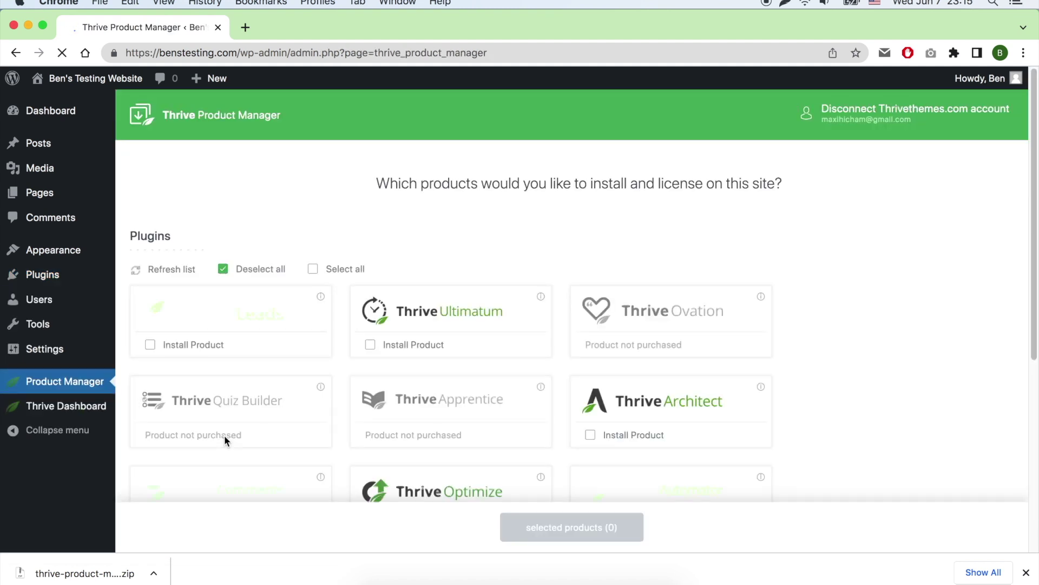
- Select Architect, Optimize and the remaining Thrive products, then install all six
scroll(606, 258, down, 2)
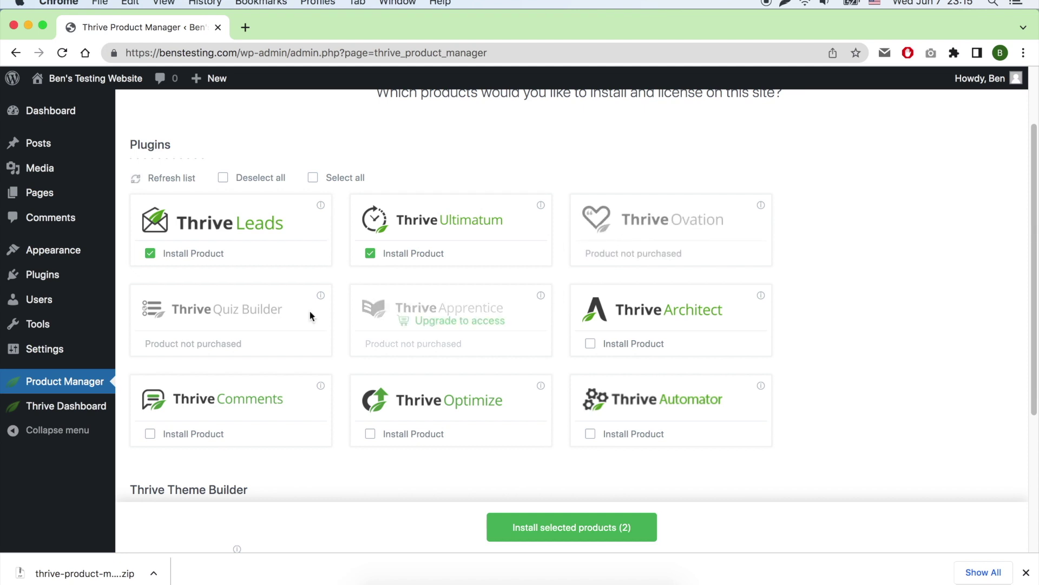
click(612, 347)
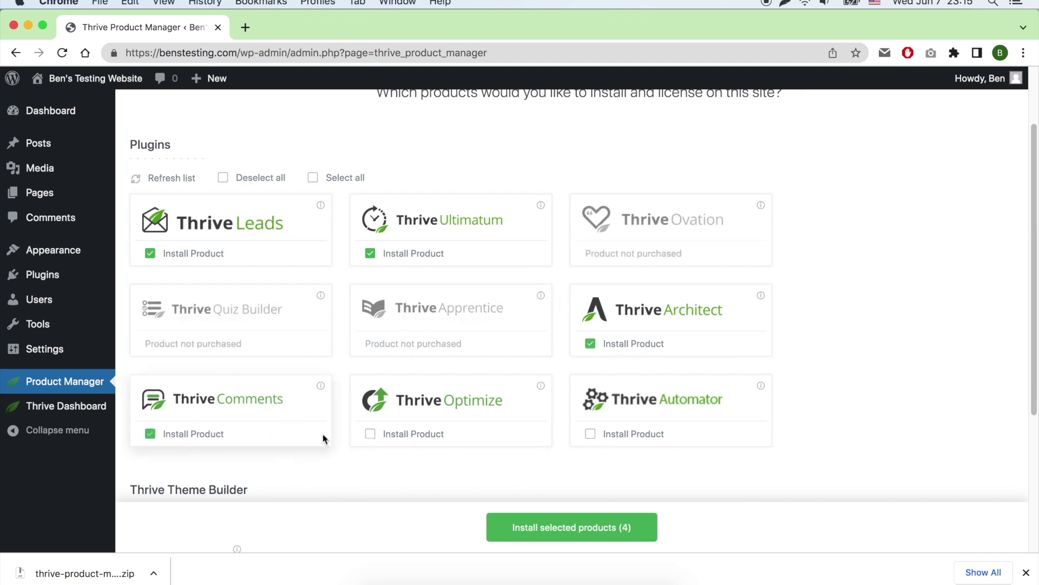
click(414, 434)
click(638, 436)
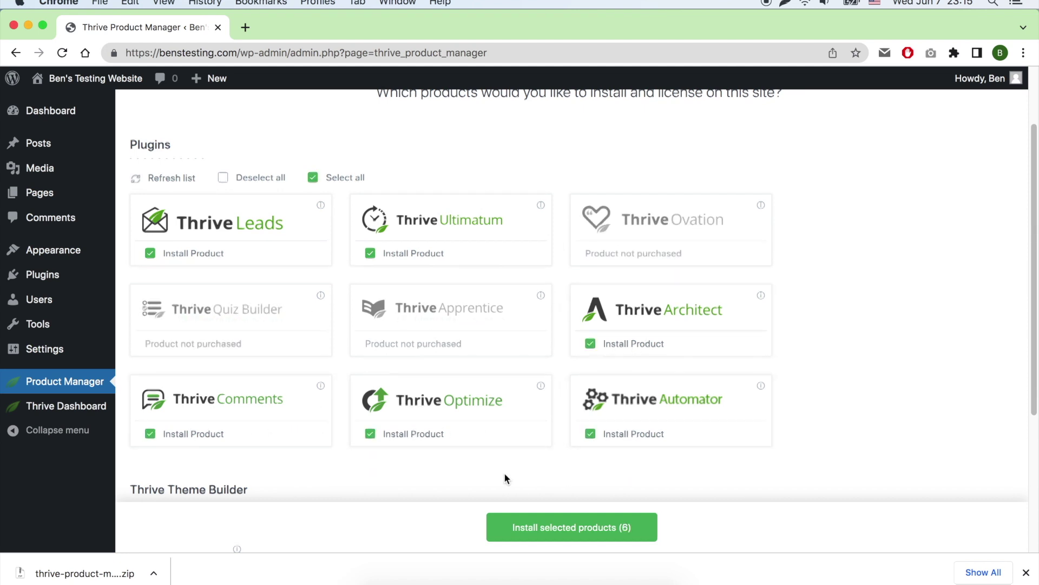
scroll(505, 460, down, 4)
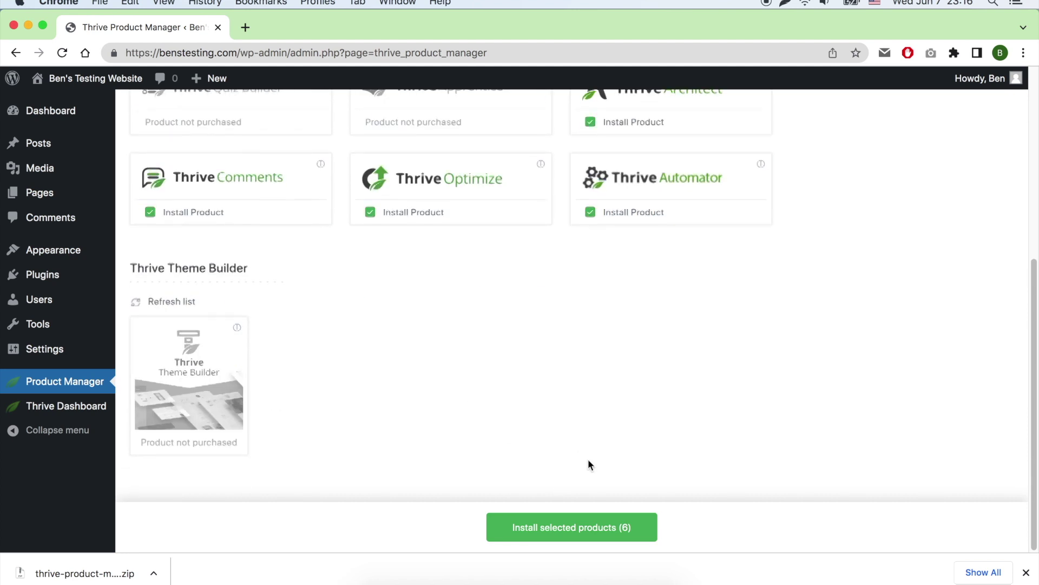
click(587, 526)
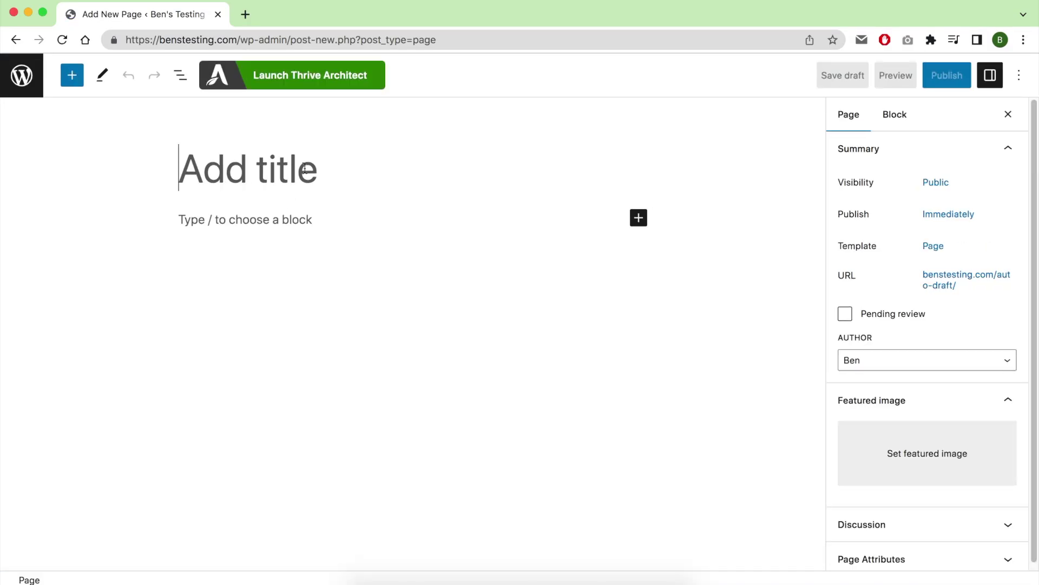
- Title the new page 'Leads capture page', publish it, and launch Thrive Architect
text(Lead capture)
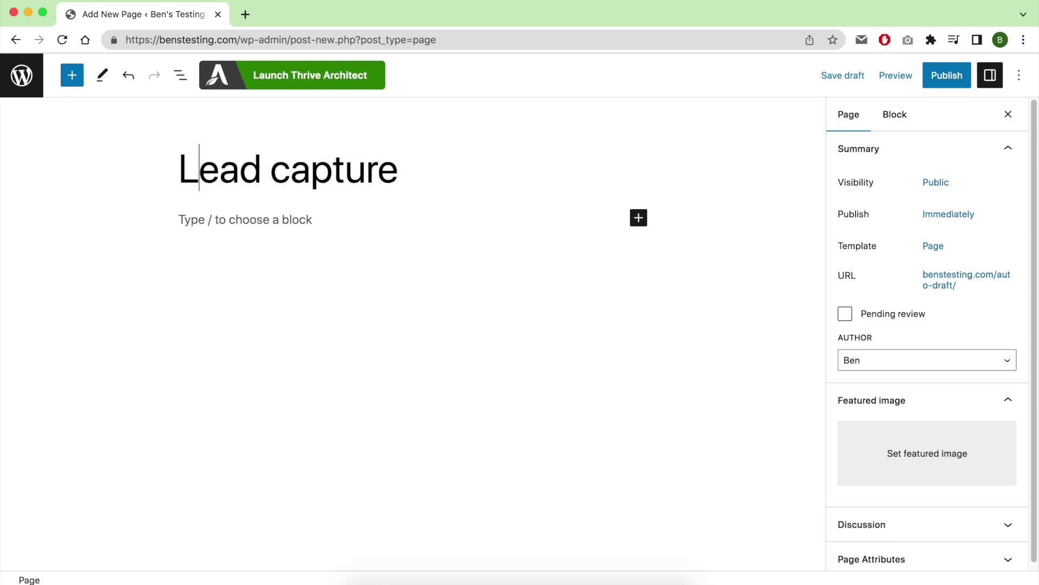
text(ds)
click(426, 170)
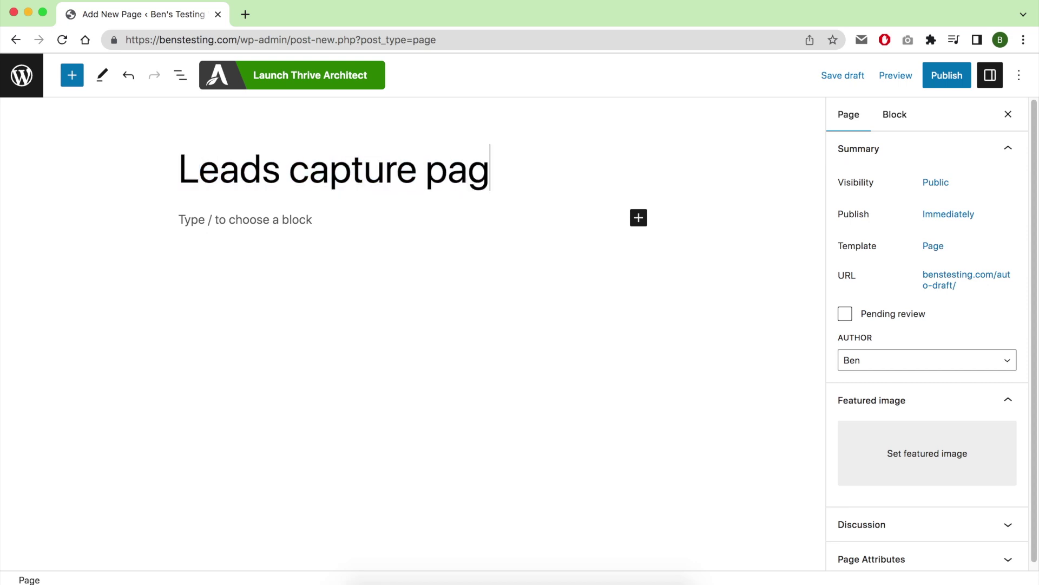
click(947, 75)
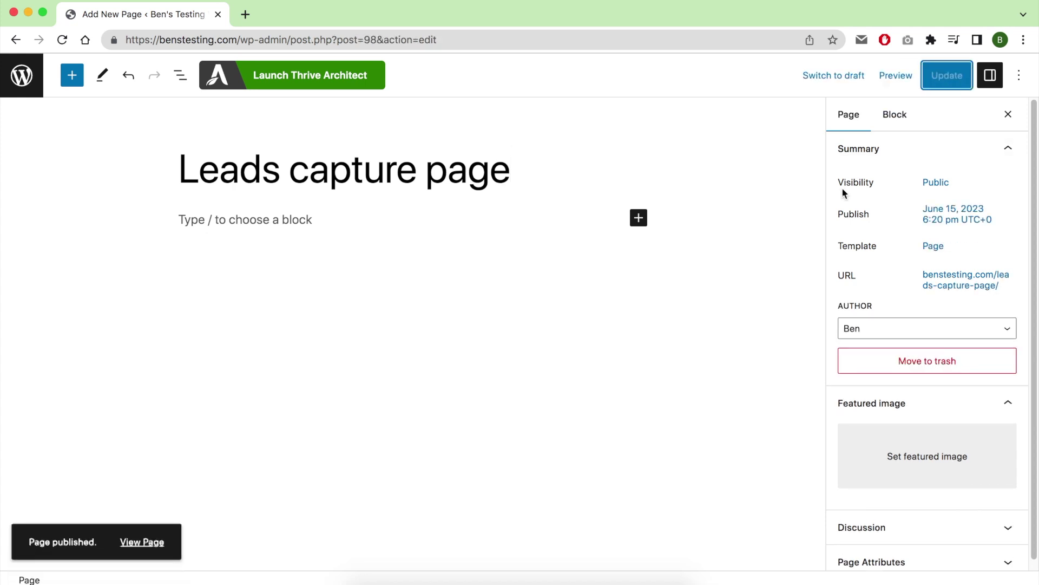
click(341, 75)
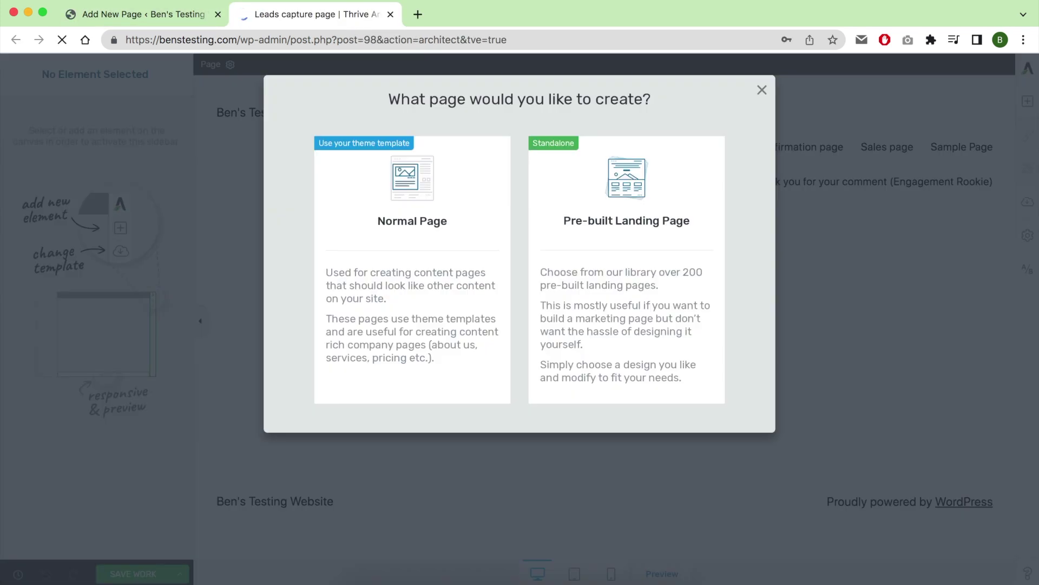
- Pick Pre-built Landing Page and apply the Copy 2.0 Smart Lead Generation Page template
click(569, 216)
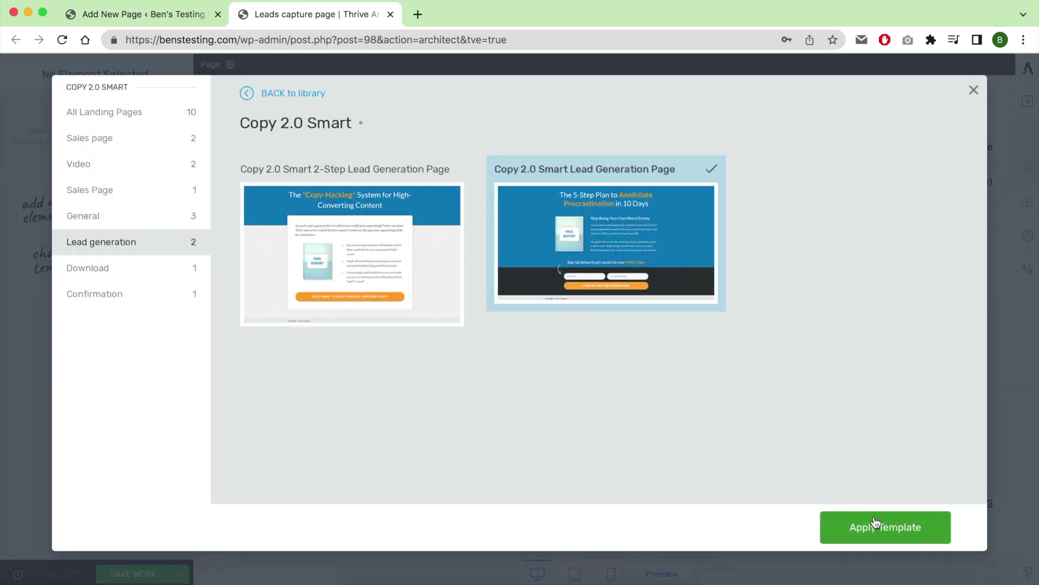
click(875, 523)
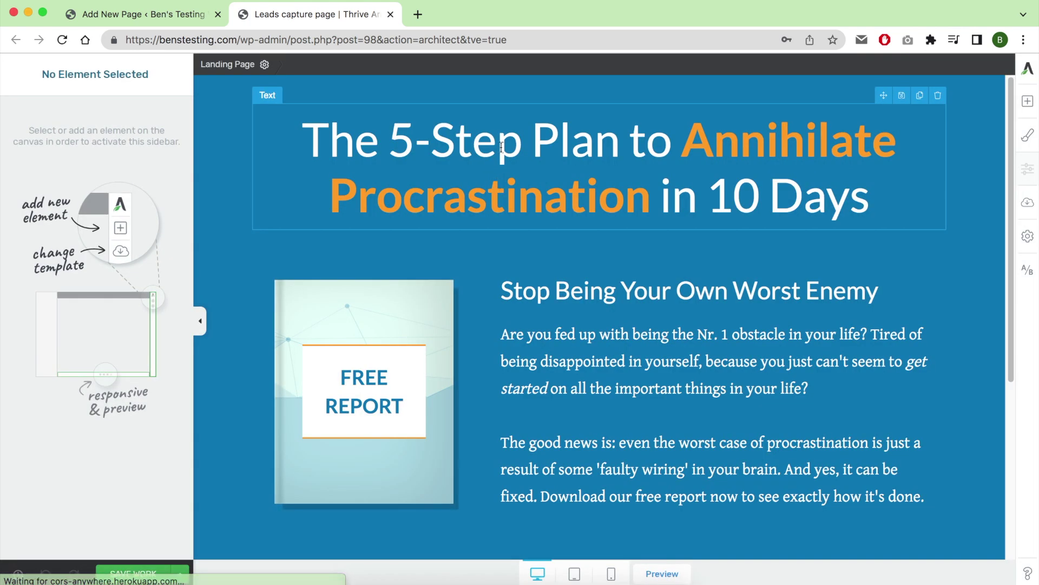
- Reduce the main headline's font size and tighten its line height
click(501, 146)
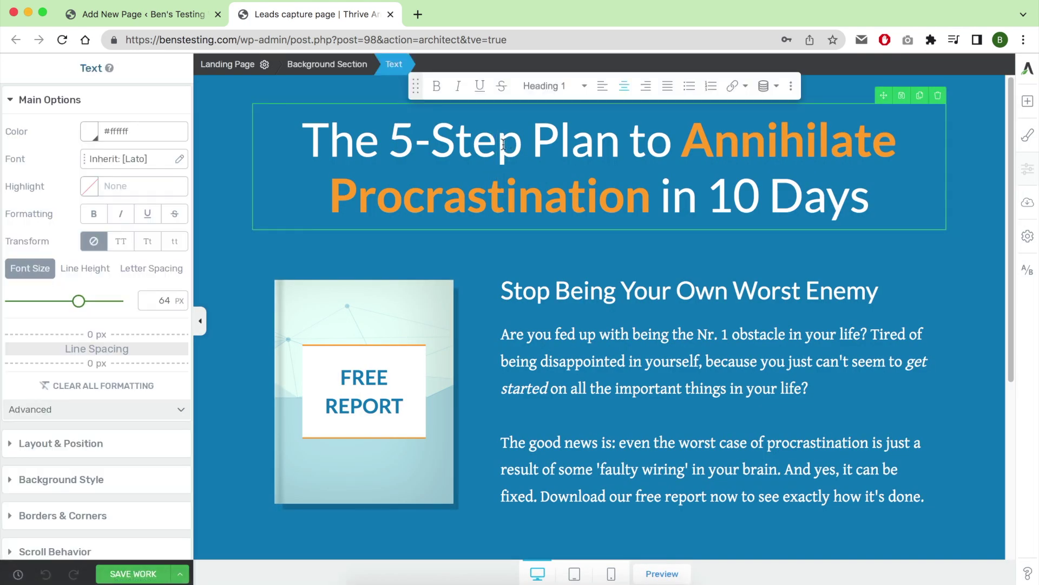
drag(85, 305, 23, 301)
click(85, 268)
click(33, 305)
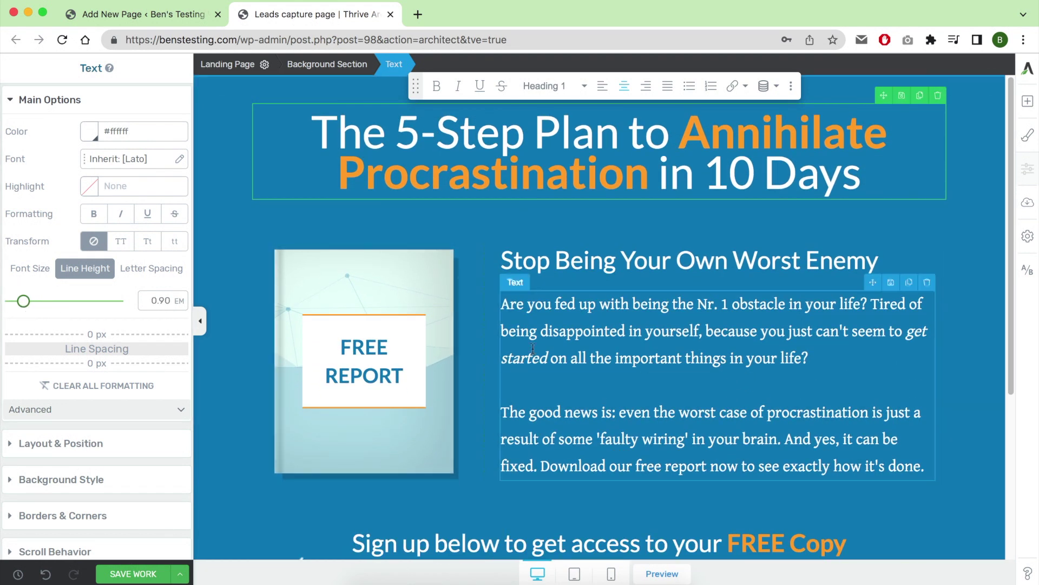
- Add an Image element beside the book and delete the box holding the book image
click(385, 347)
click(312, 274)
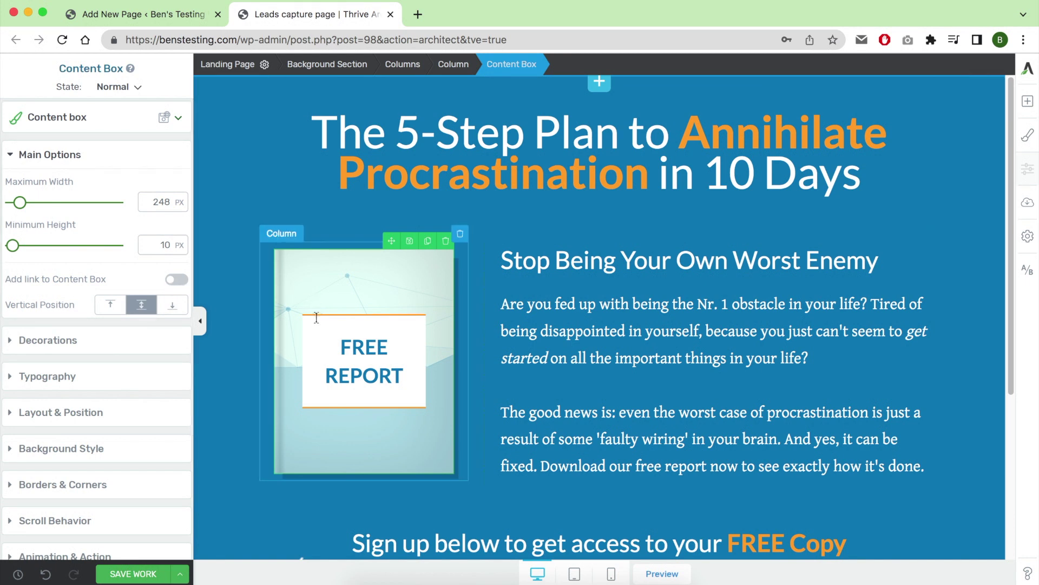
click(1027, 101)
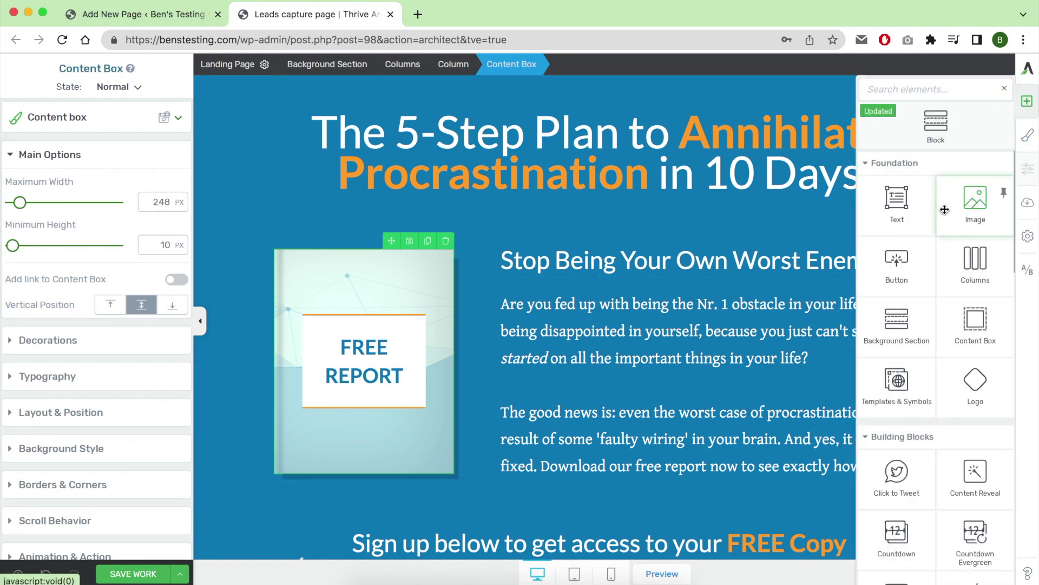
drag(969, 205, 359, 252)
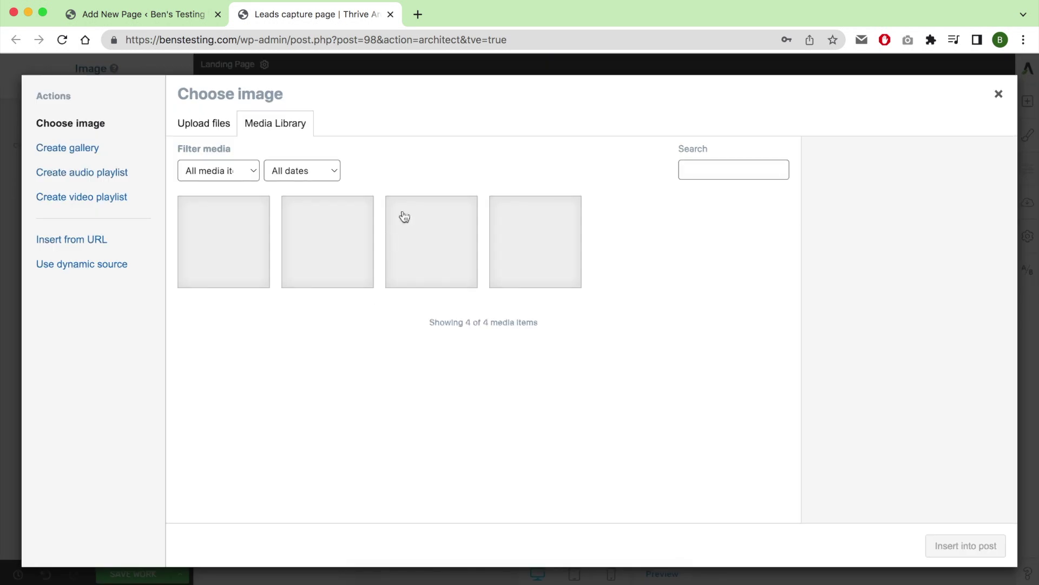
click(998, 94)
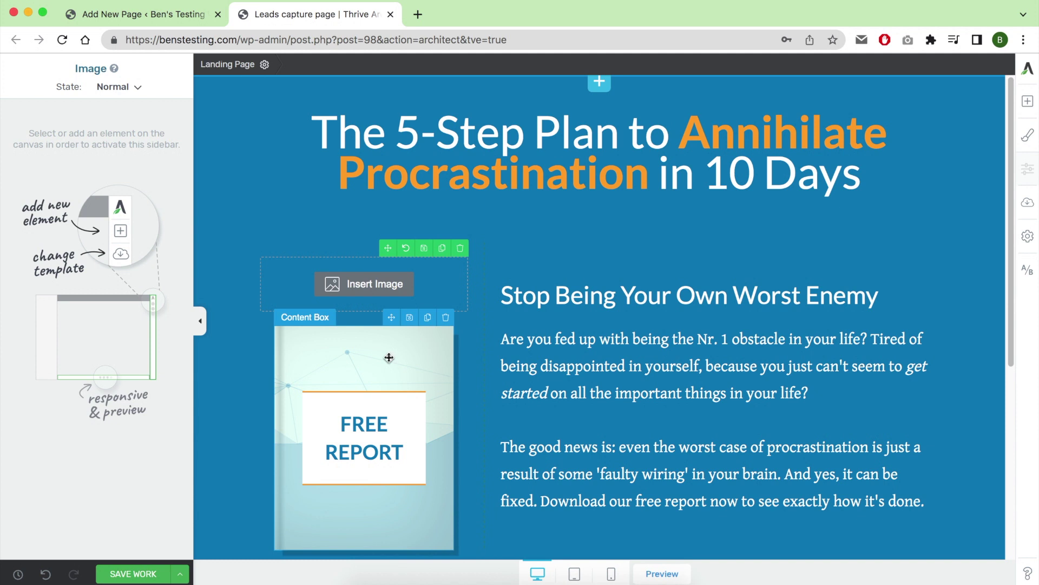
click(445, 317)
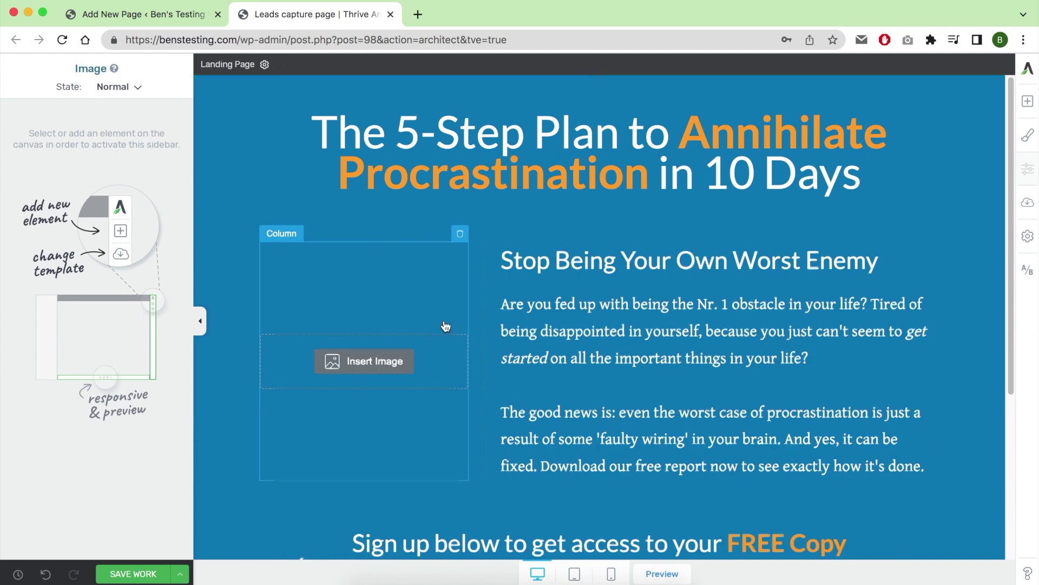
- Duplicate the 'Stop Being Your Own Worst Enemy' heading and move the copy above the columns
click(569, 263)
click(909, 238)
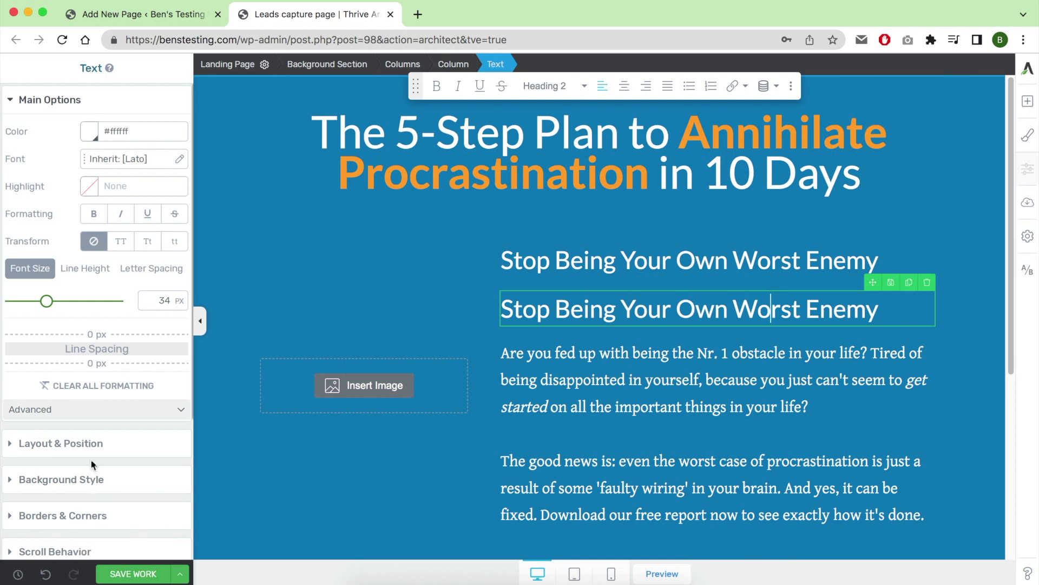
scroll(91, 464, down, 4)
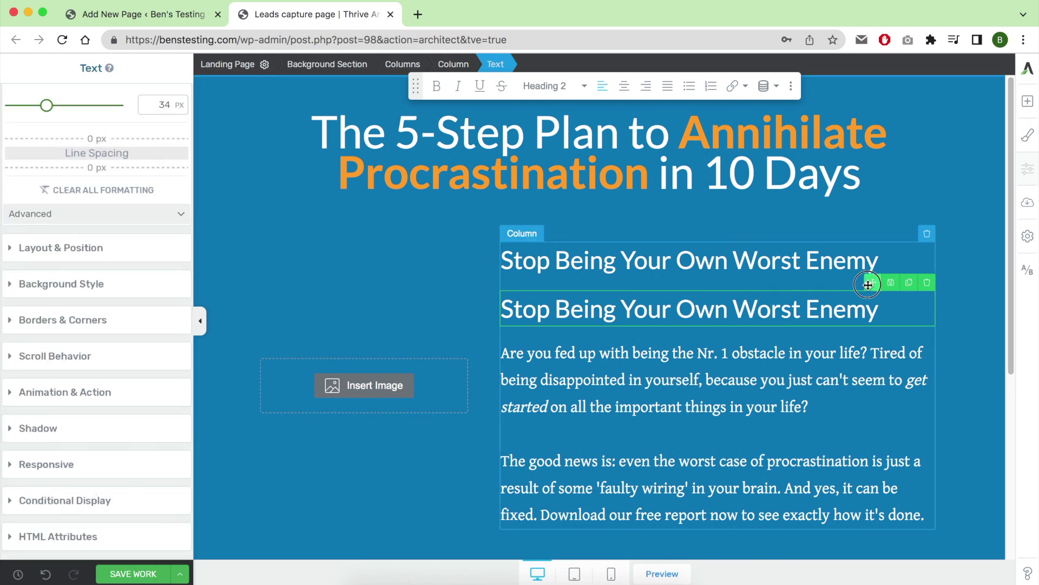
drag(868, 284, 655, 234)
click(522, 260)
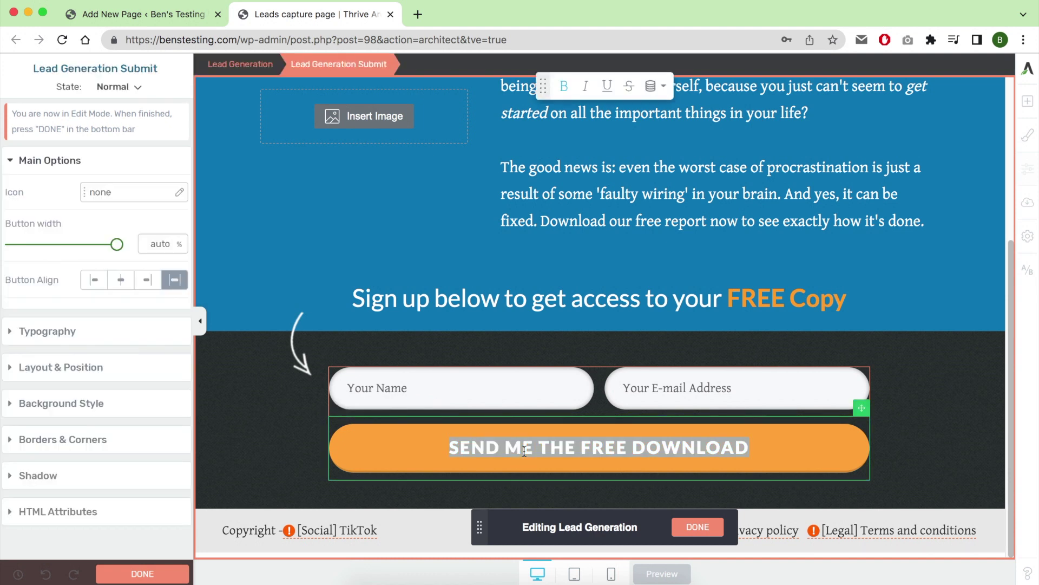
- Replace the submit button text with 'GET ME IN', confirm it, and save the work
text(G)
key(BackSpace)
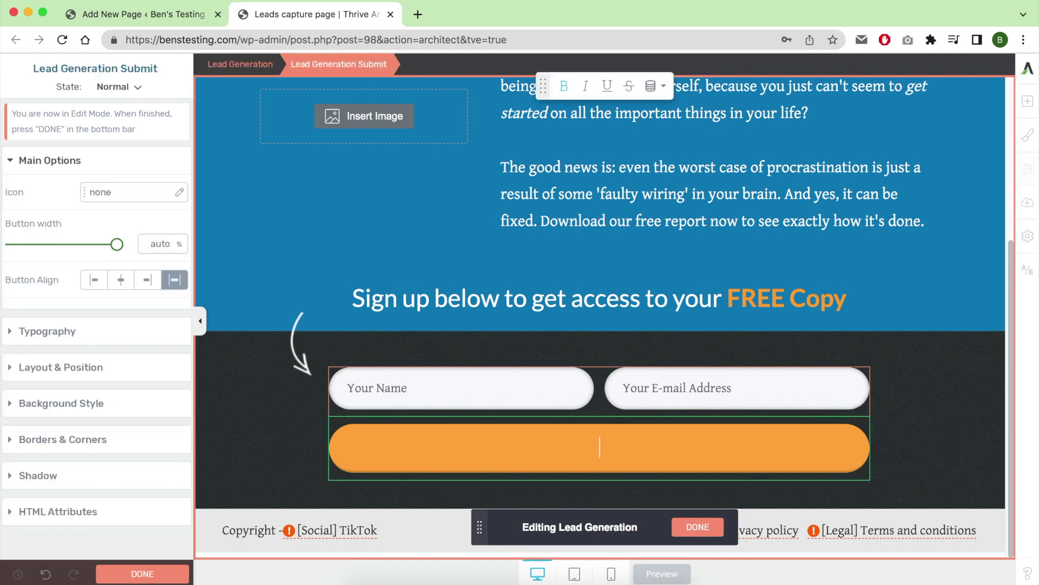
text(DOWNLOAD NOW)
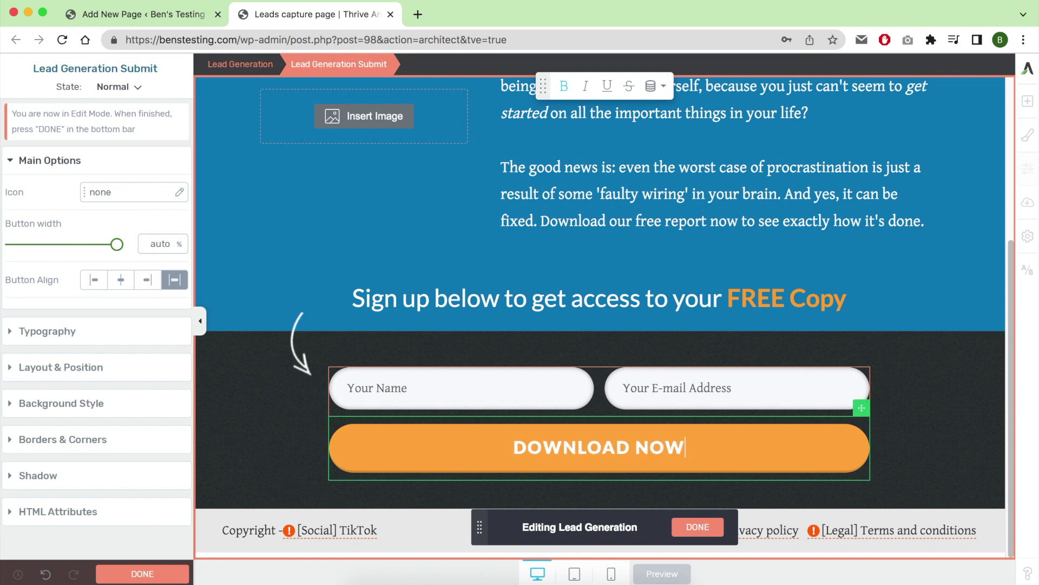
key(ctrl+a)
text(GET ME IN)
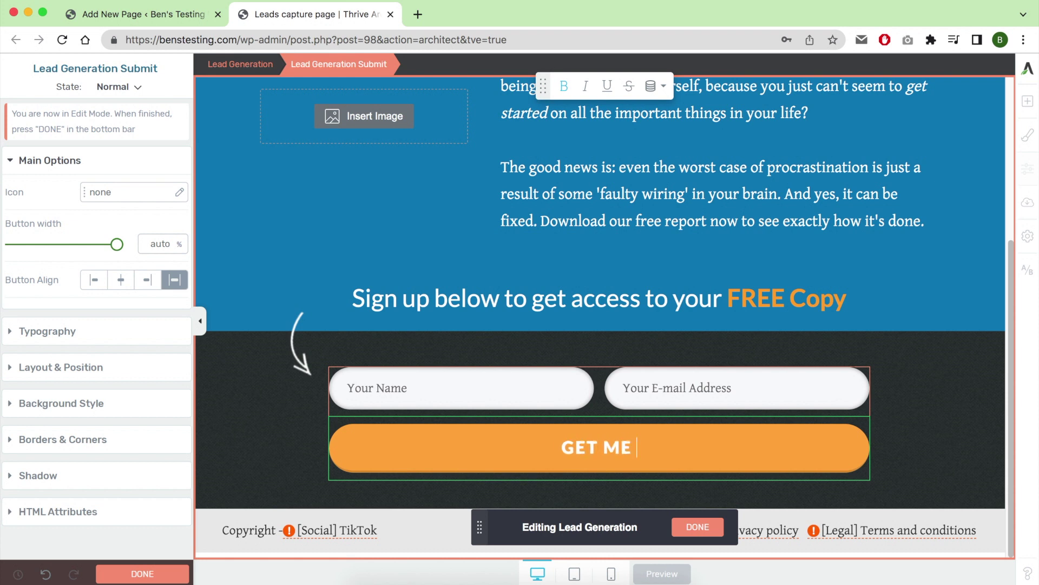
click(698, 527)
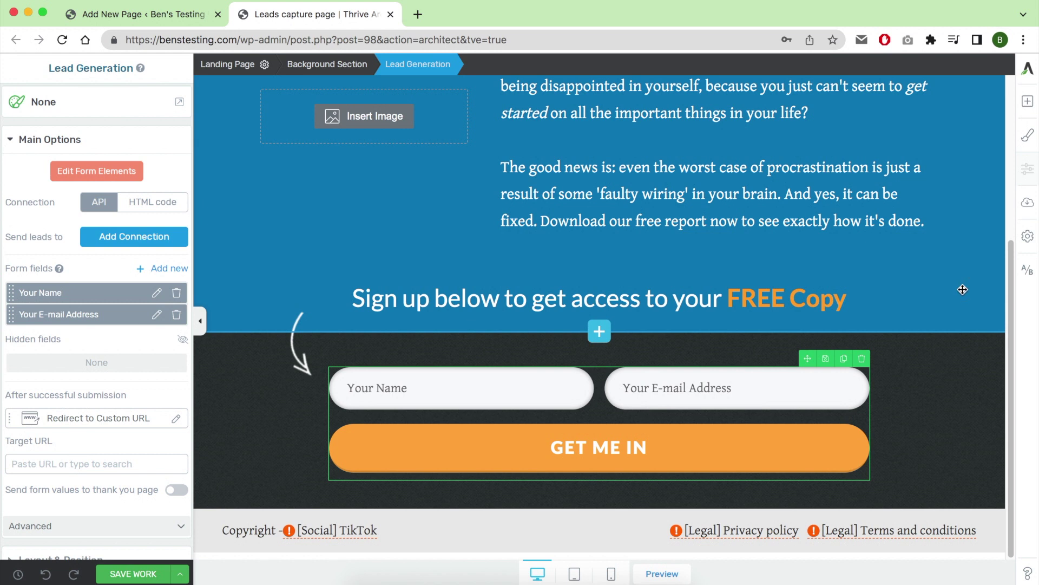
click(211, 488)
click(128, 578)
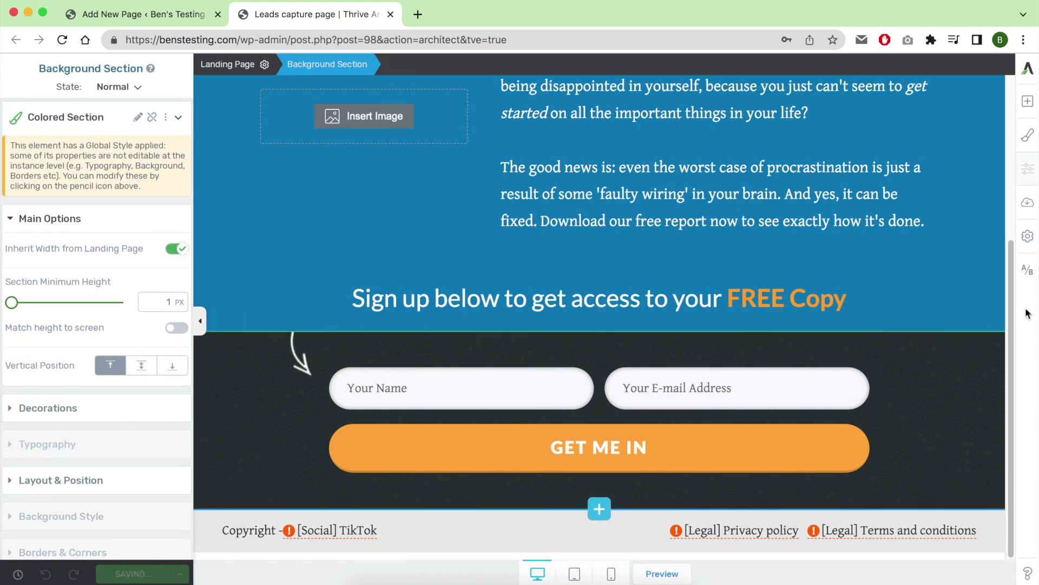
- Create a new test, discard a blank variation, and duplicate the control as the second variation
click(1028, 275)
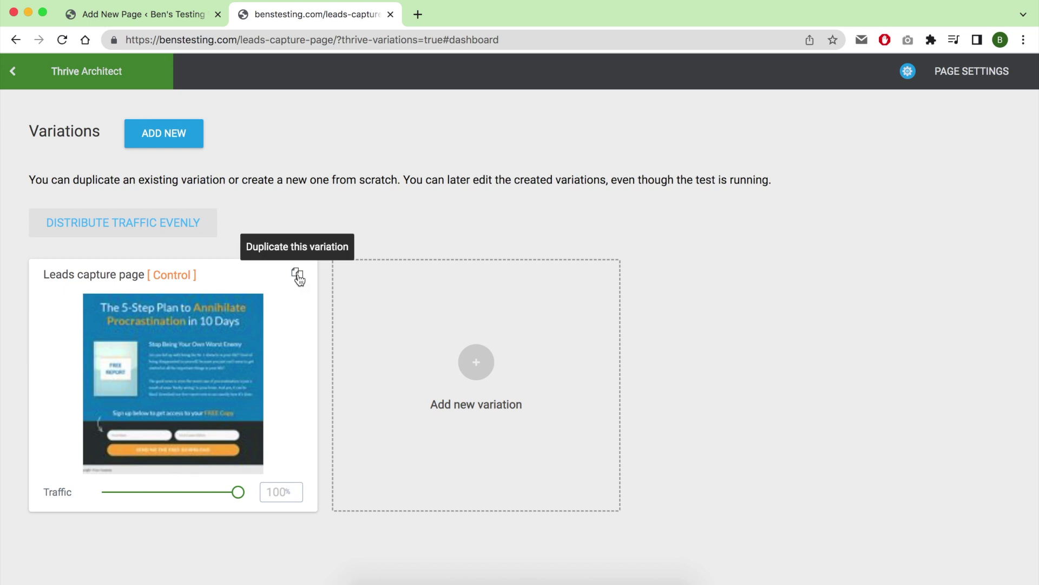
click(470, 362)
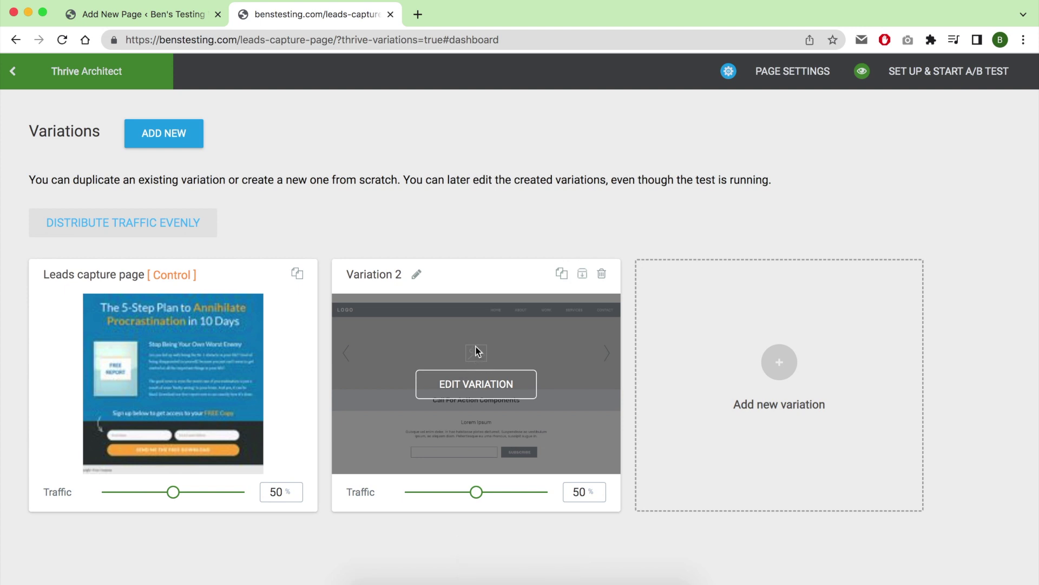
click(601, 274)
click(643, 277)
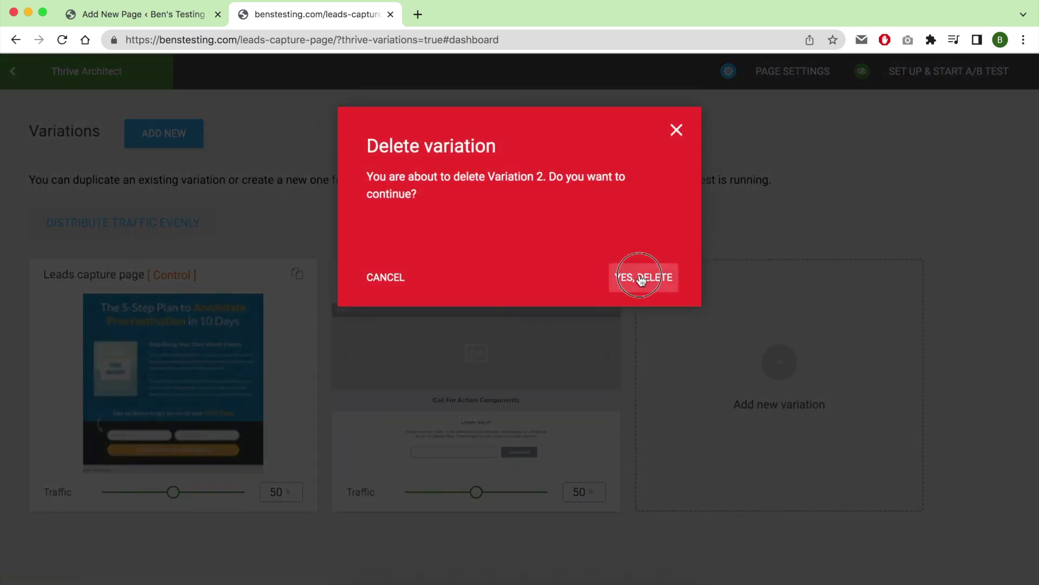
click(296, 276)
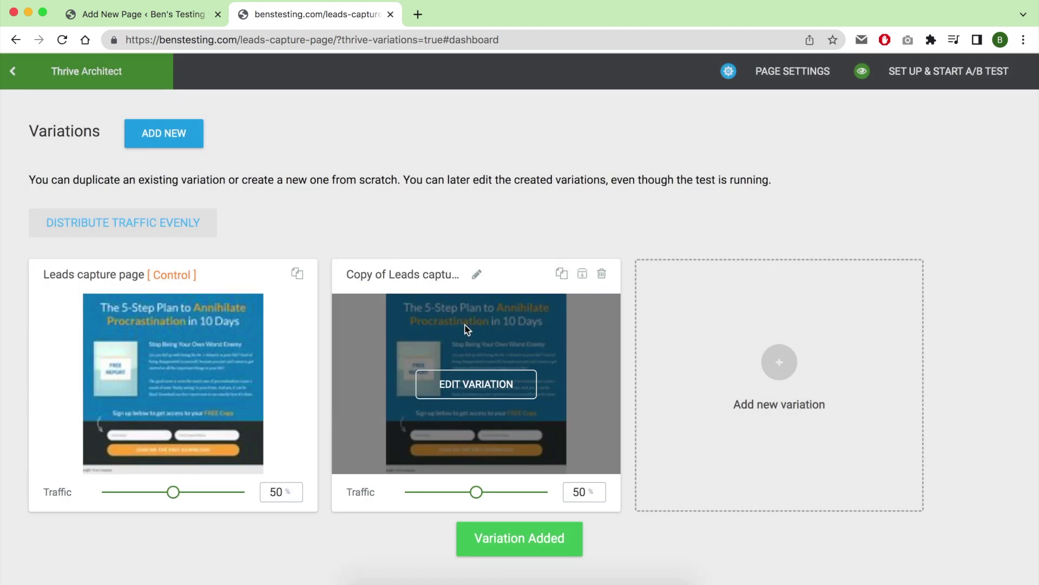
click(499, 385)
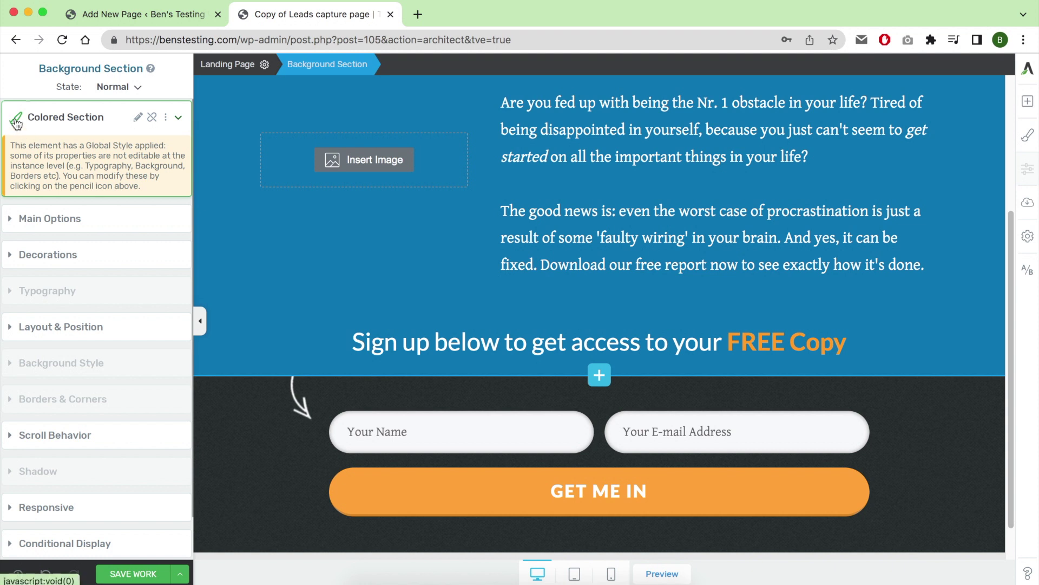
- Preview the Dark Pattern Section style on the top section, then keep the blue Colored Section style
click(138, 118)
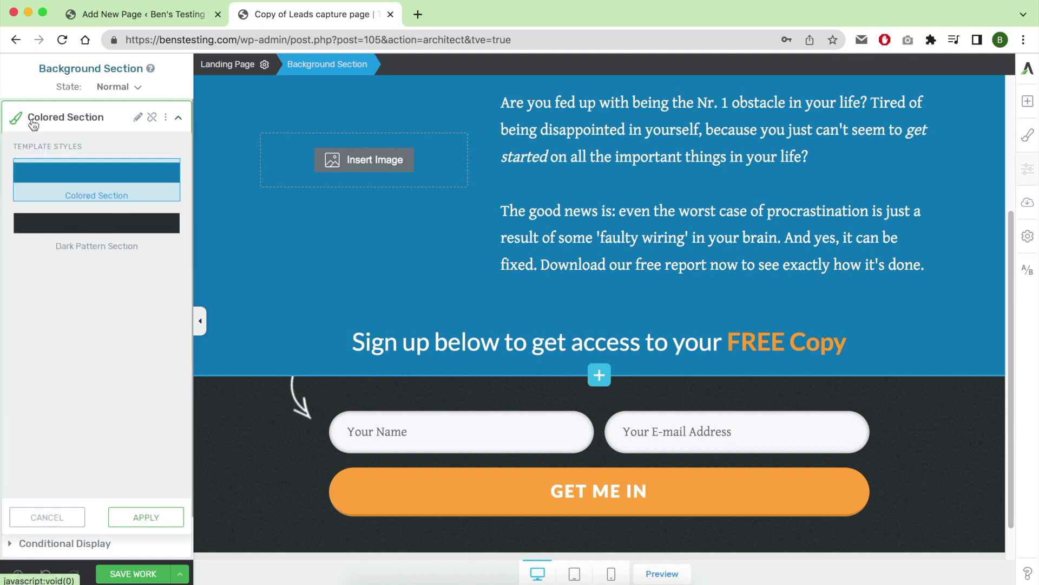
click(138, 119)
click(99, 225)
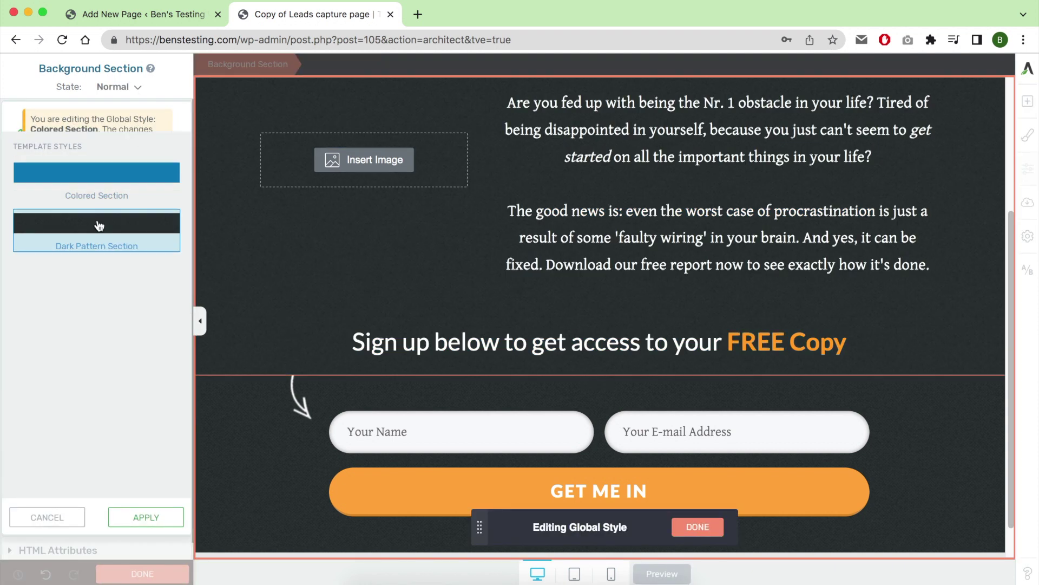
click(101, 187)
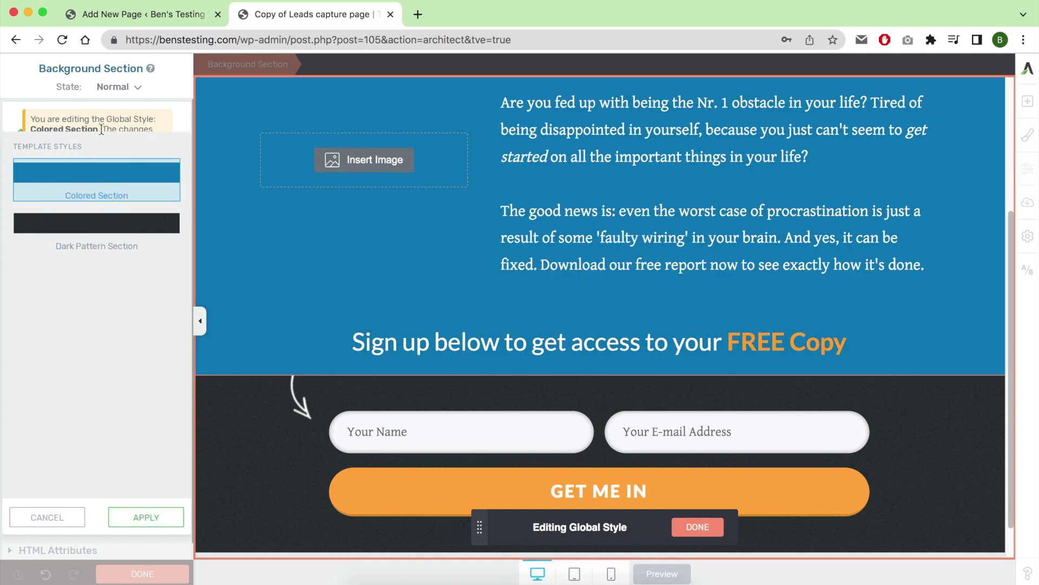
click(104, 246)
click(117, 183)
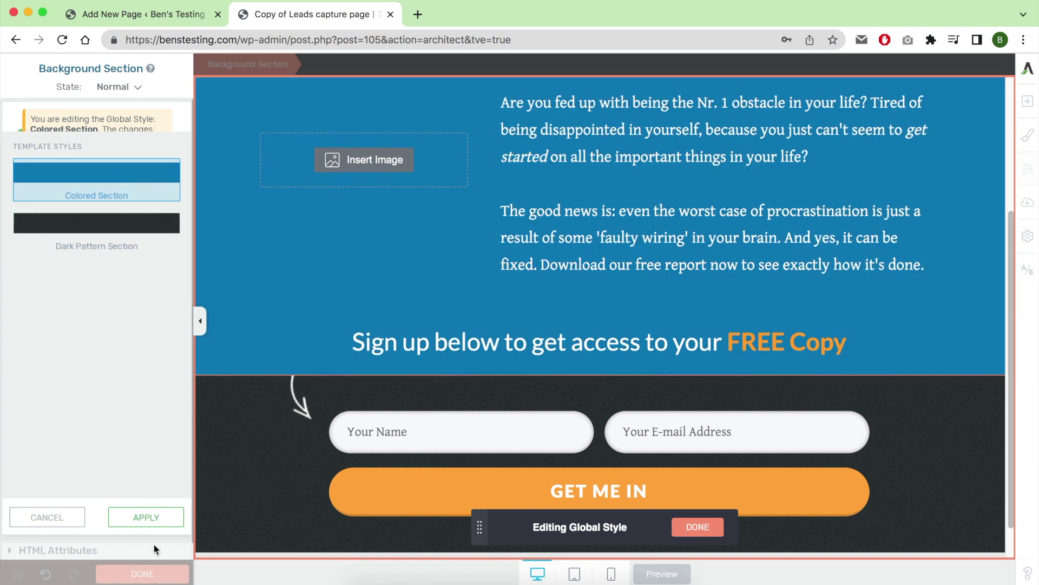
click(47, 517)
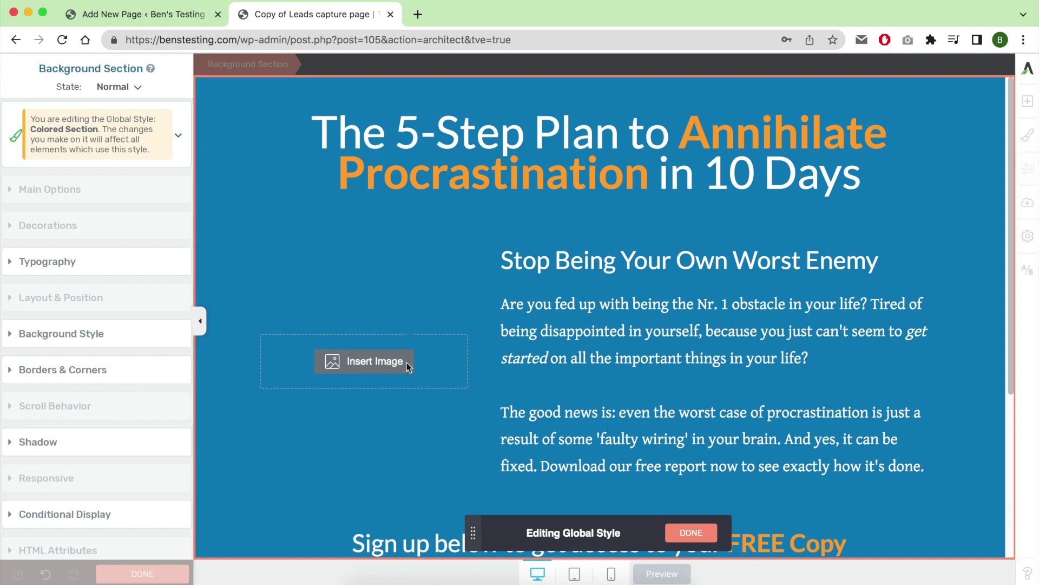
- Inspect the section's typography and default paragraph styles without changing anything
click(64, 262)
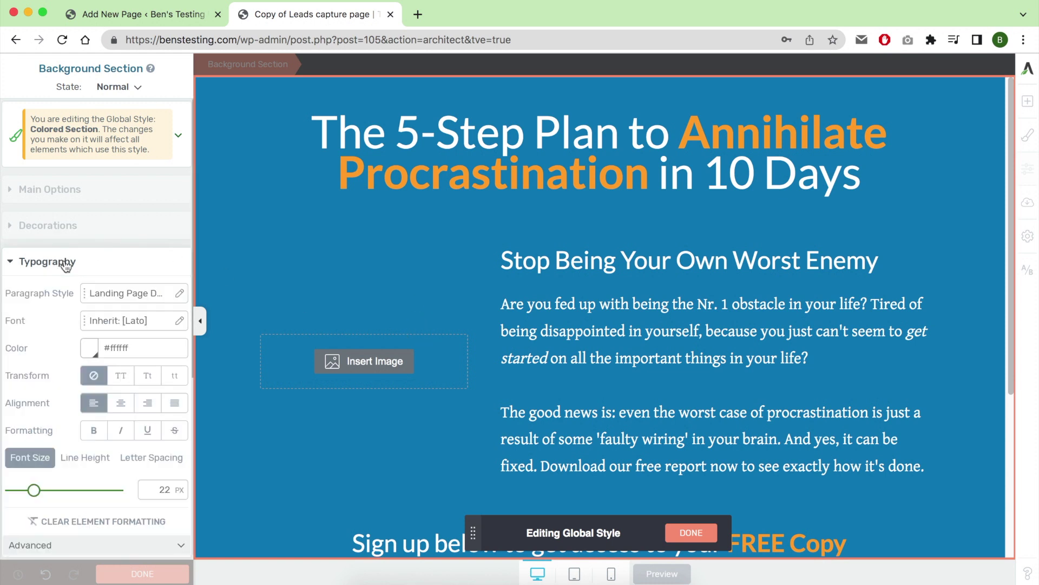
click(65, 264)
click(65, 264)
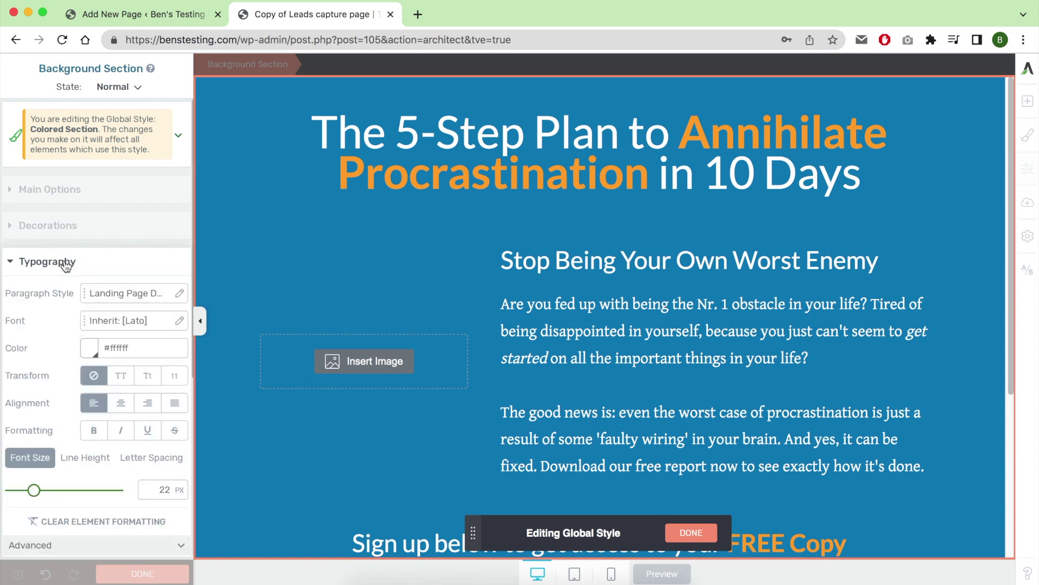
click(122, 293)
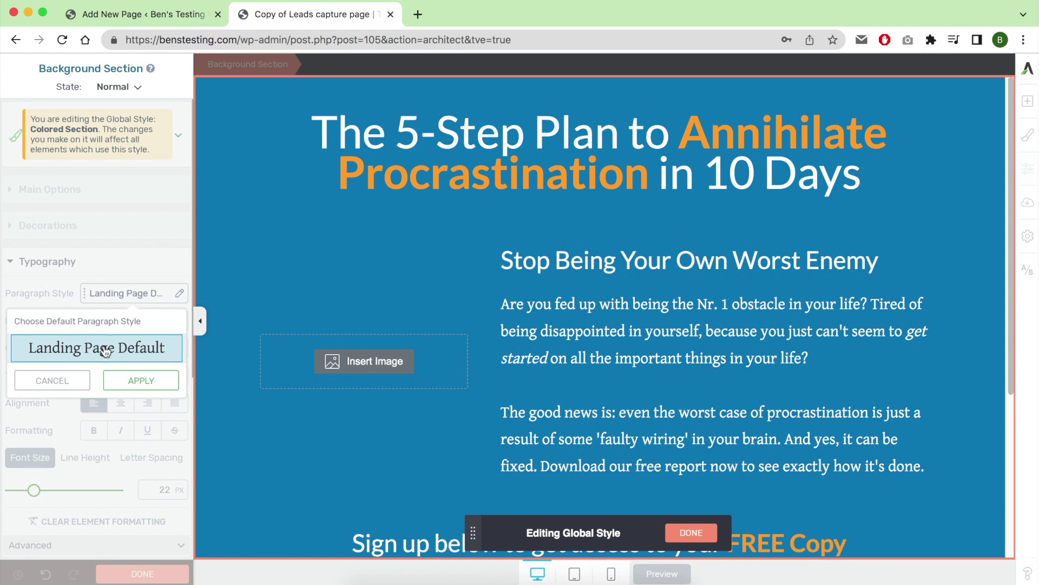
click(54, 381)
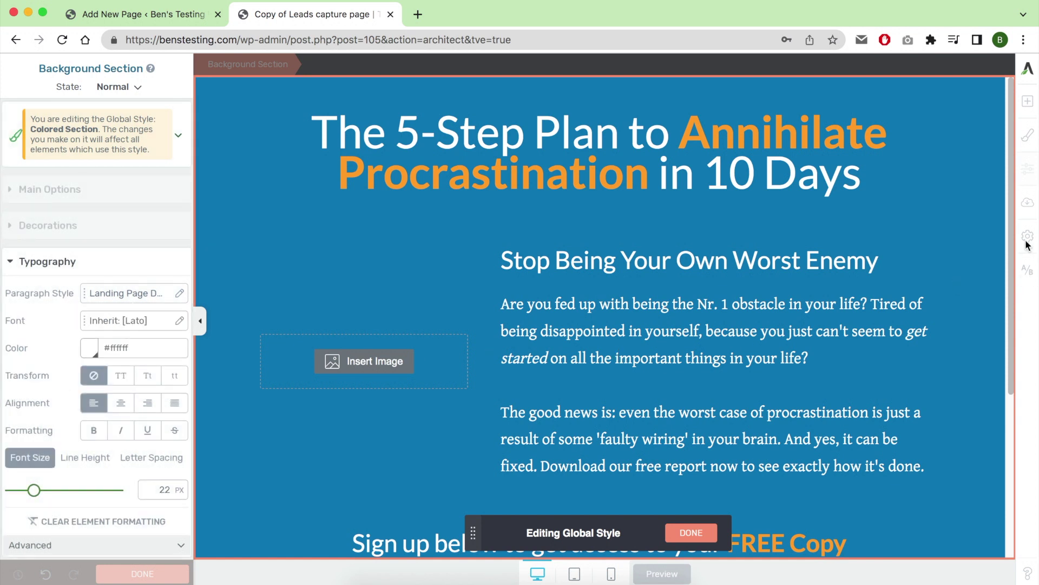
- Finish the global style edit, unlink the section, and bring up its background colour choices
click(691, 533)
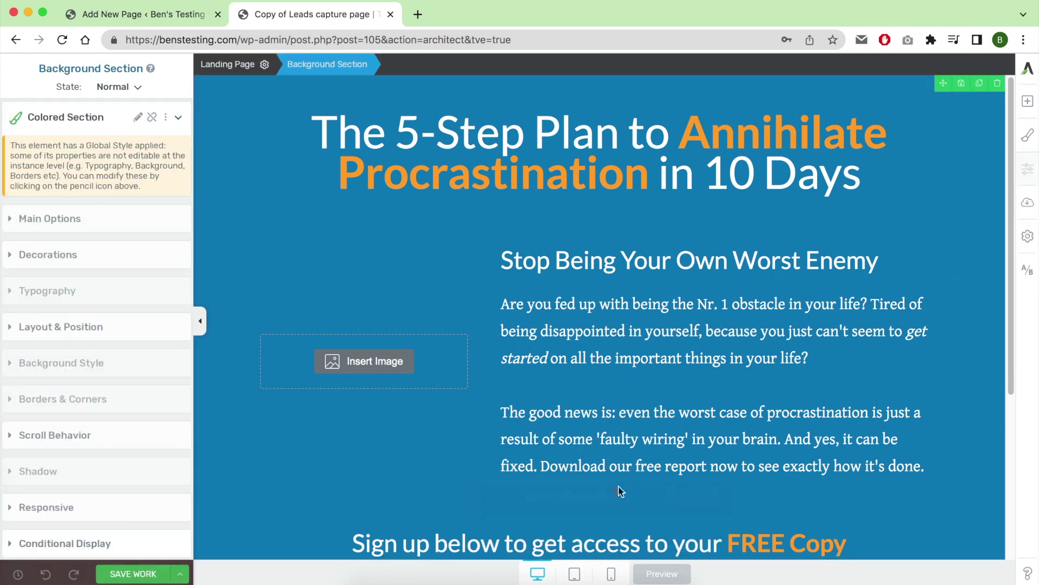
click(151, 117)
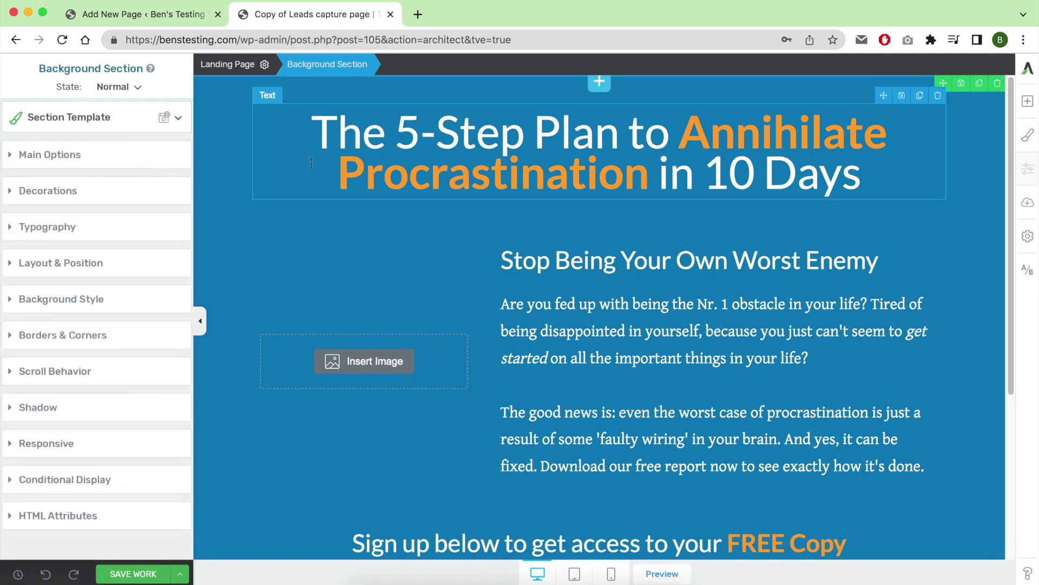
click(89, 158)
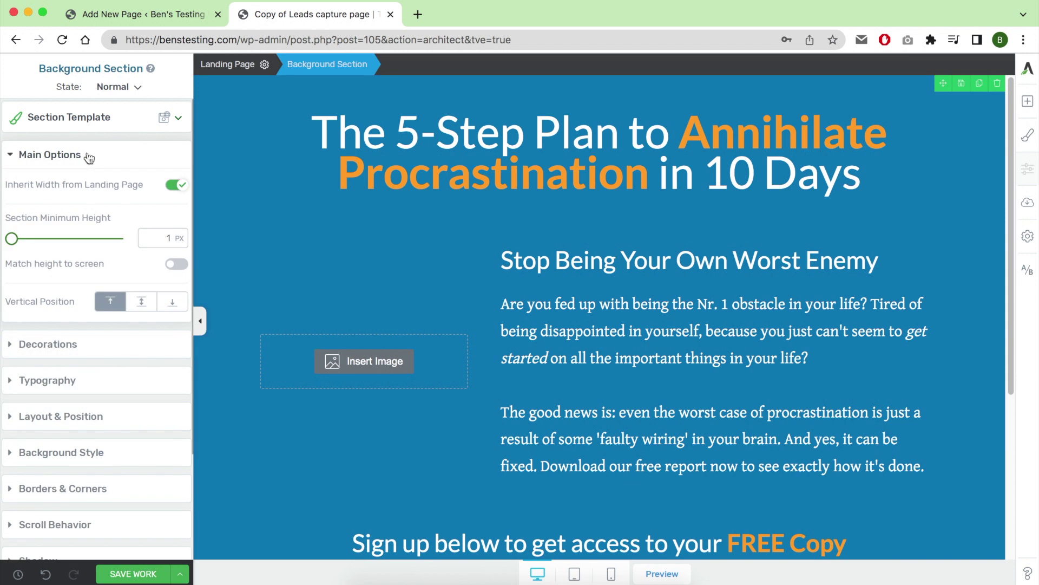
click(83, 345)
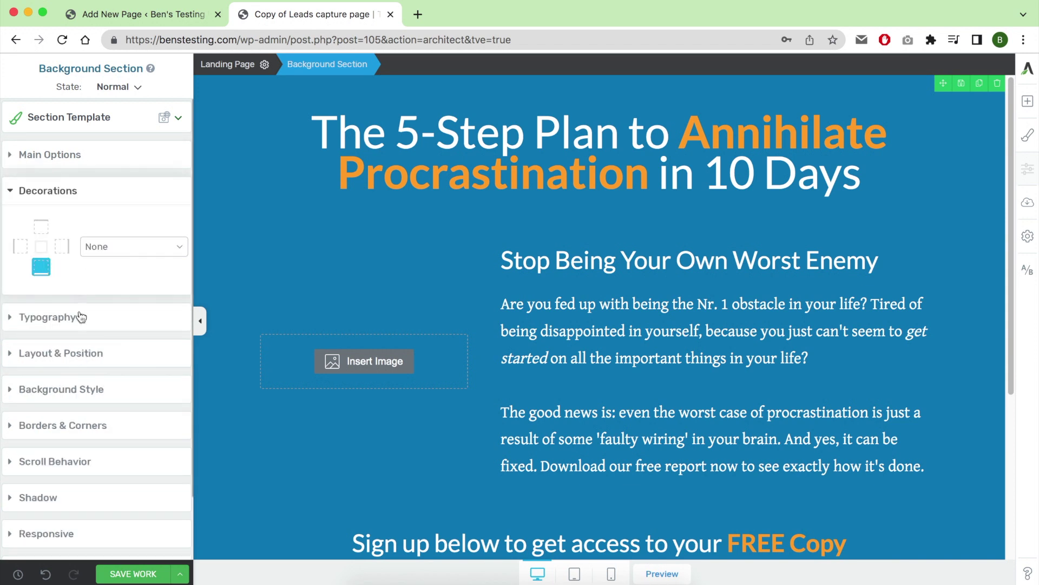
click(84, 389)
click(18, 386)
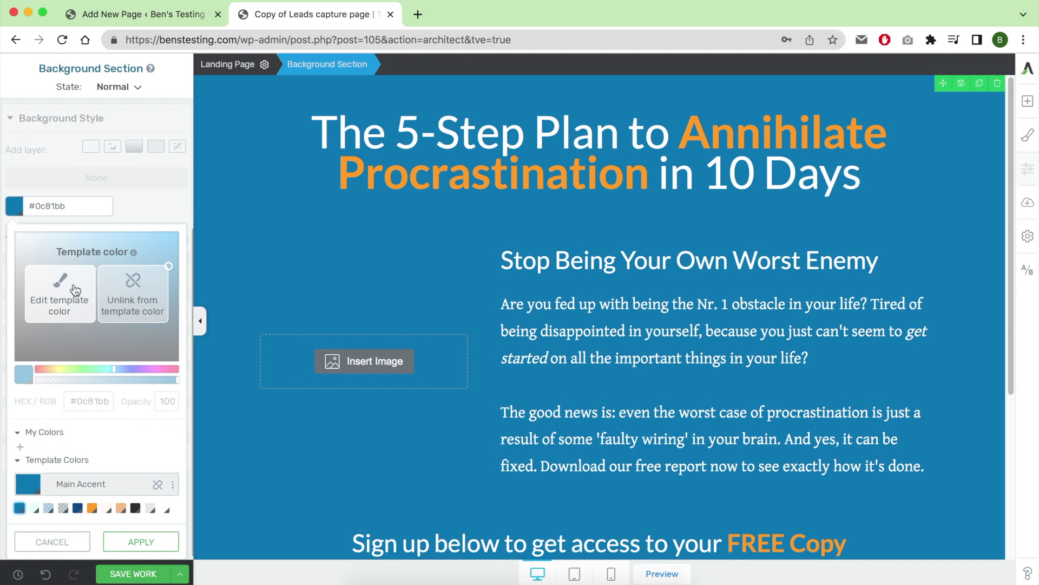
- Try an olive-green Main Accent template colour, then discard that change
click(75, 289)
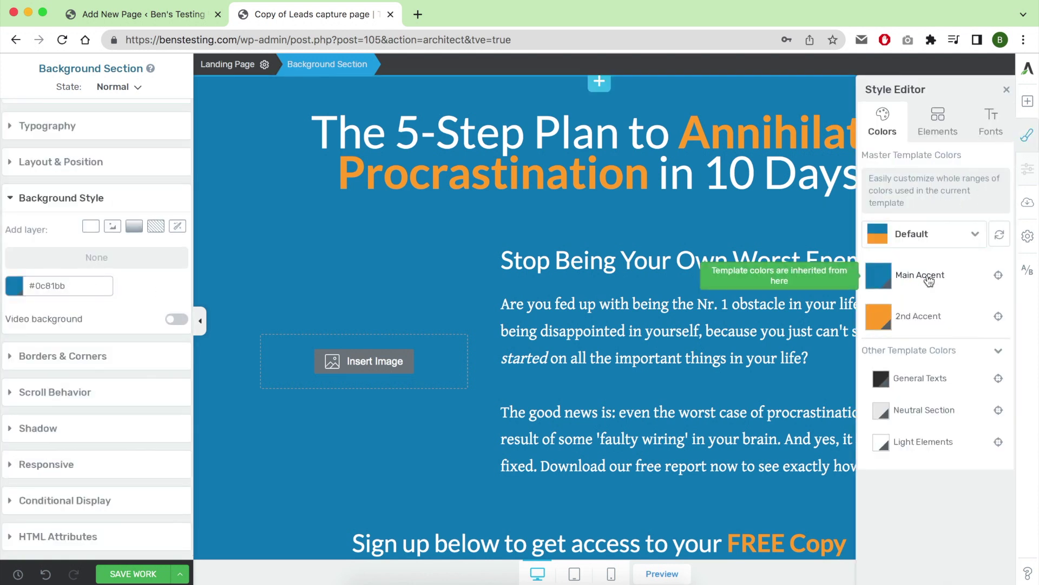
click(929, 281)
click(763, 305)
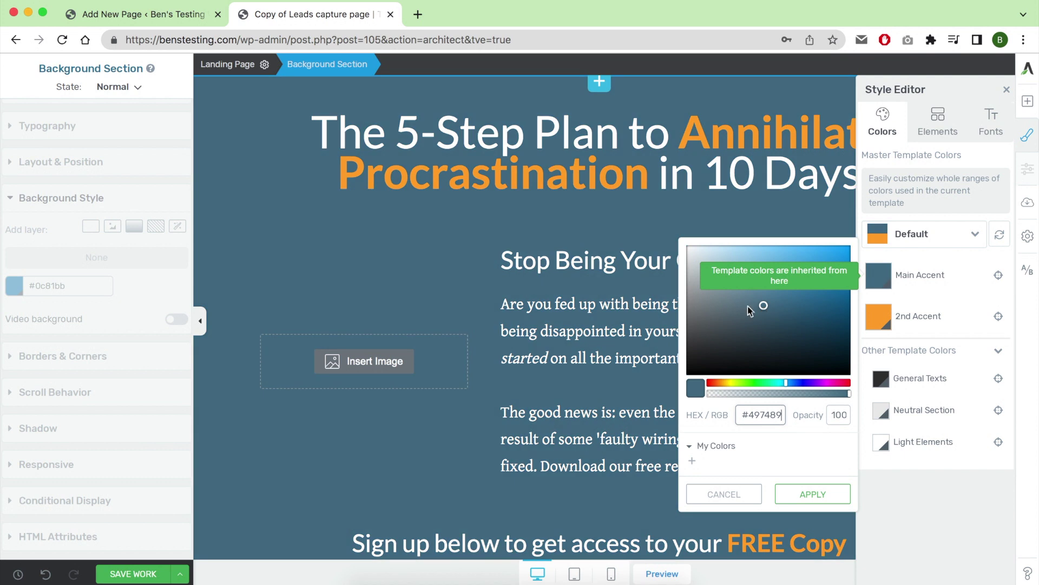
click(728, 296)
drag(751, 383, 737, 383)
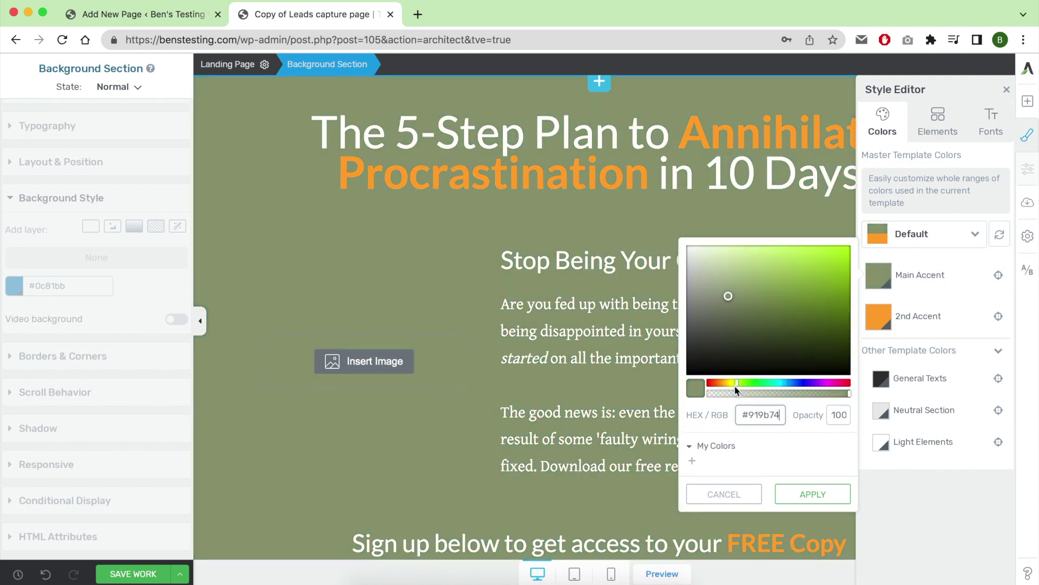
click(928, 323)
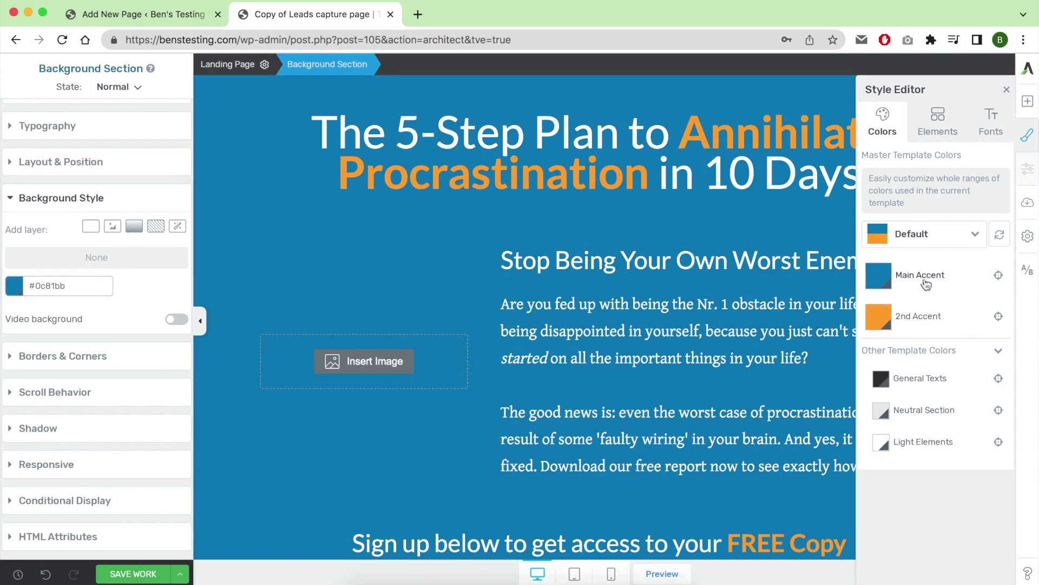
- Try the Soft colour scheme, then apply the purple-and-yellow Playful scheme
click(930, 239)
click(917, 272)
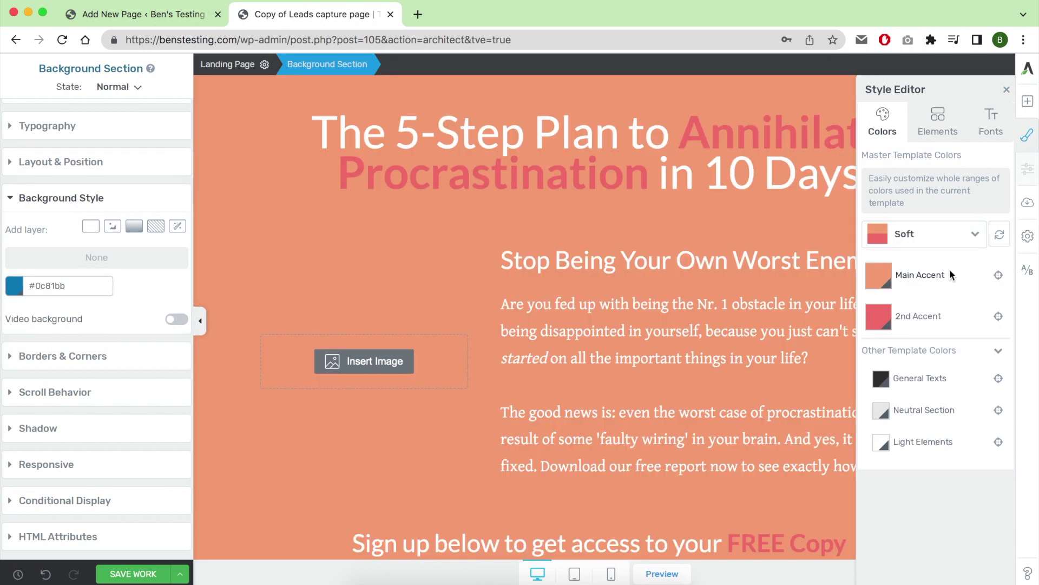
click(936, 233)
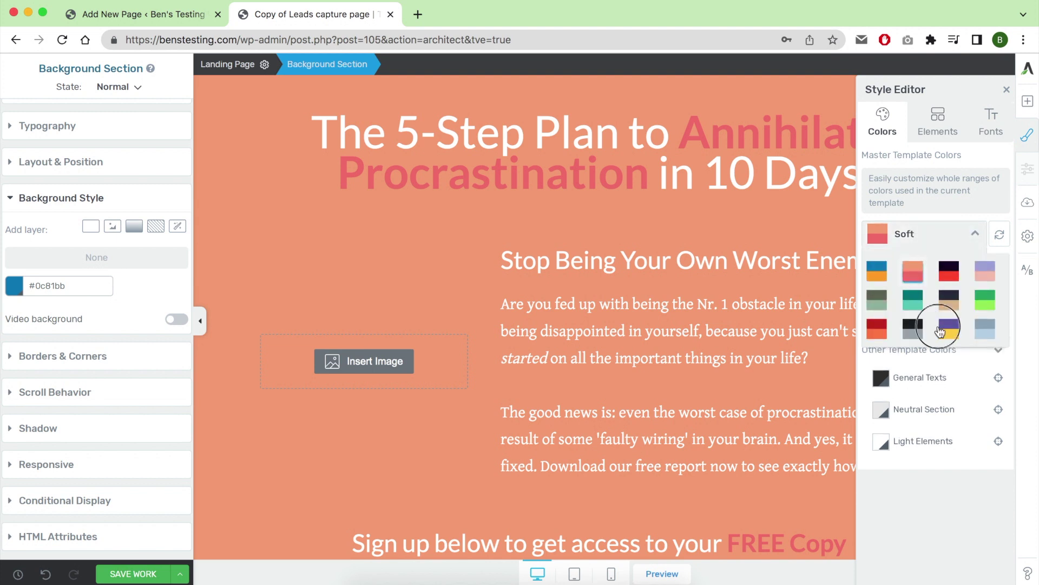
click(949, 327)
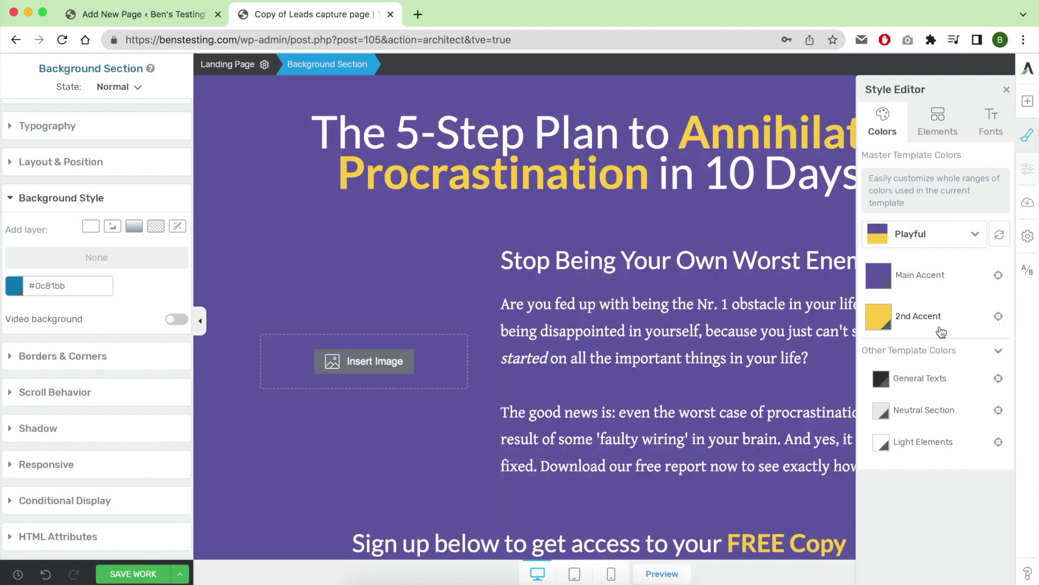
click(793, 374)
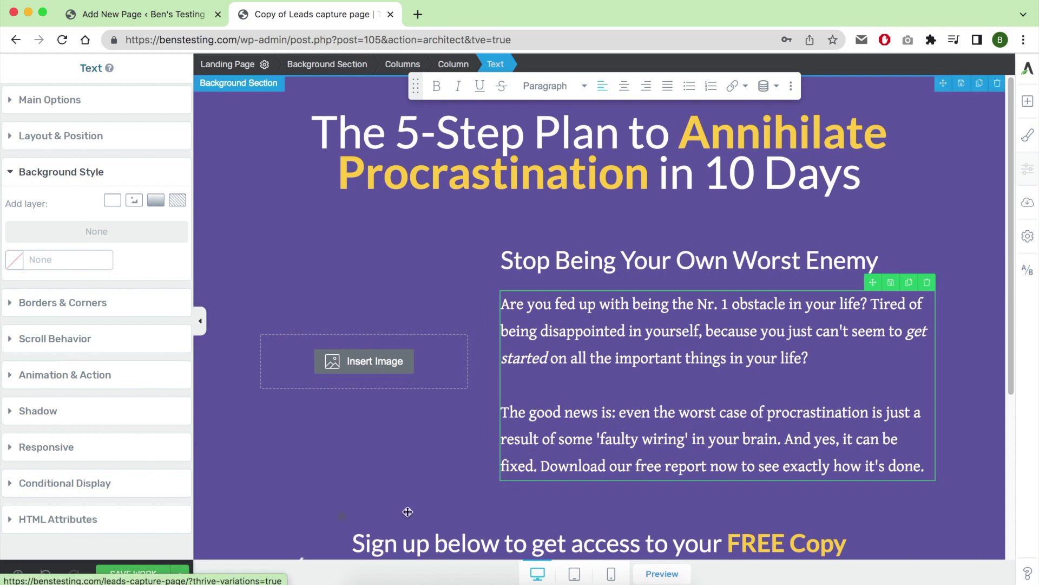
- Save the purple variation and bring up the test dashboard showing both variations at 50% traffic
key(ctrl+s)
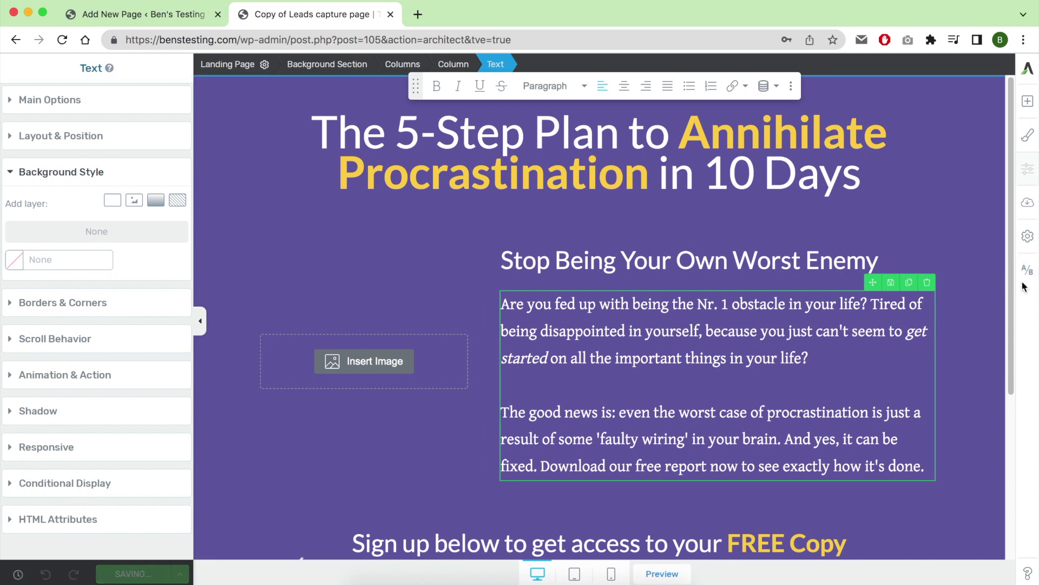
scroll(854, 303, down, 5)
scroll(854, 304, up, 5)
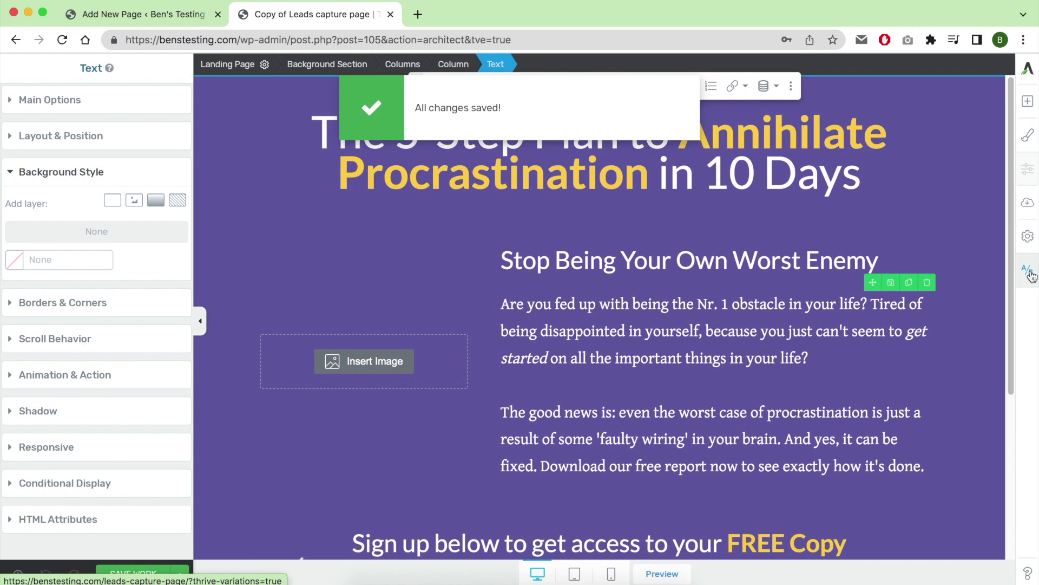
click(1031, 275)
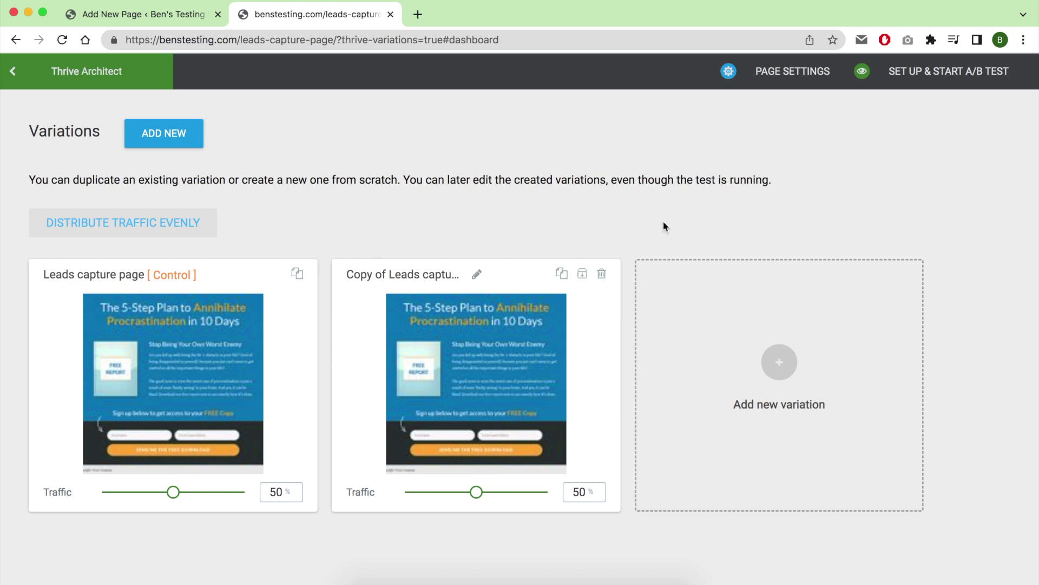
- Name the test 'My sales page A/B test', describe it as differing only in background colour, and continue
click(921, 73)
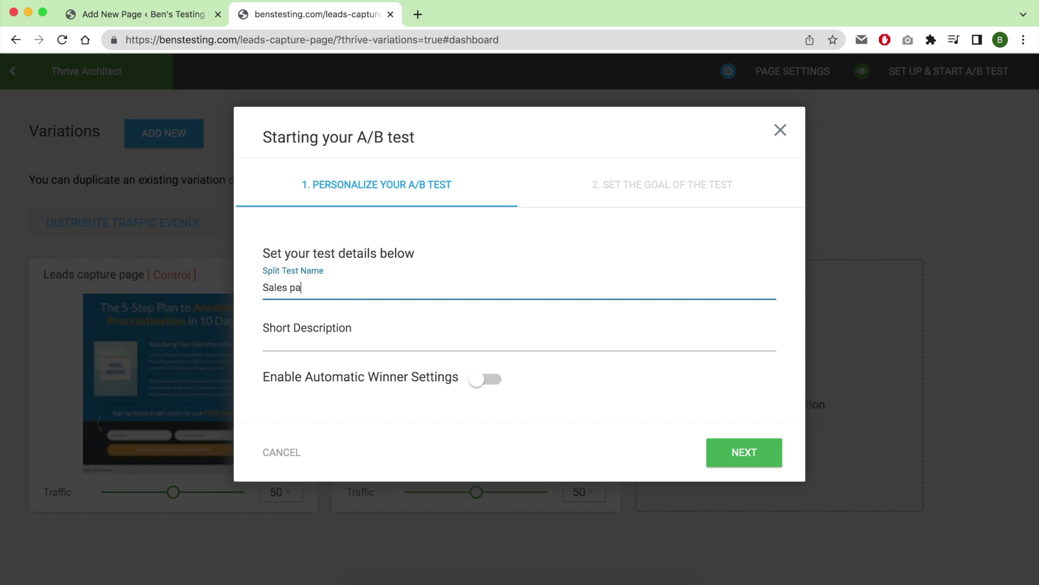
key(super+a)
text(MY sale)
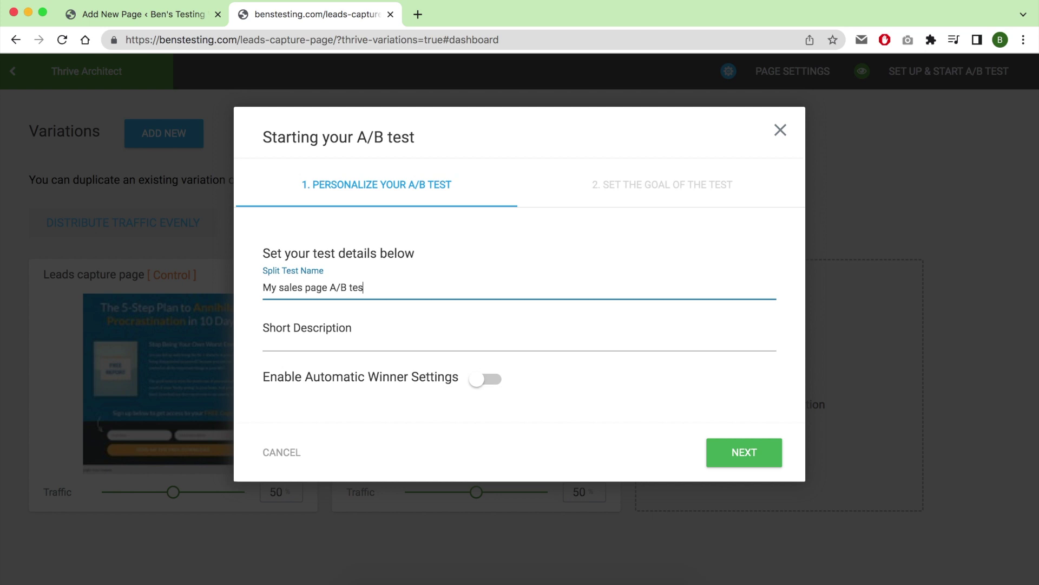
click(332, 342)
text(Th)
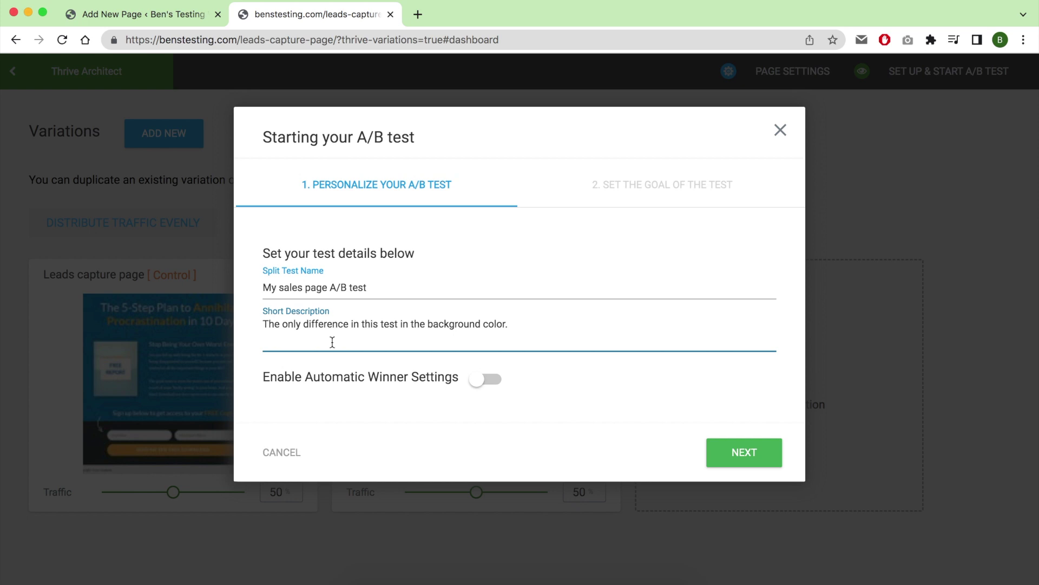
click(736, 458)
- Set visiting the 'Email address confirmed' page as the goal and start the A/B test
scroll(512, 340, down, 2)
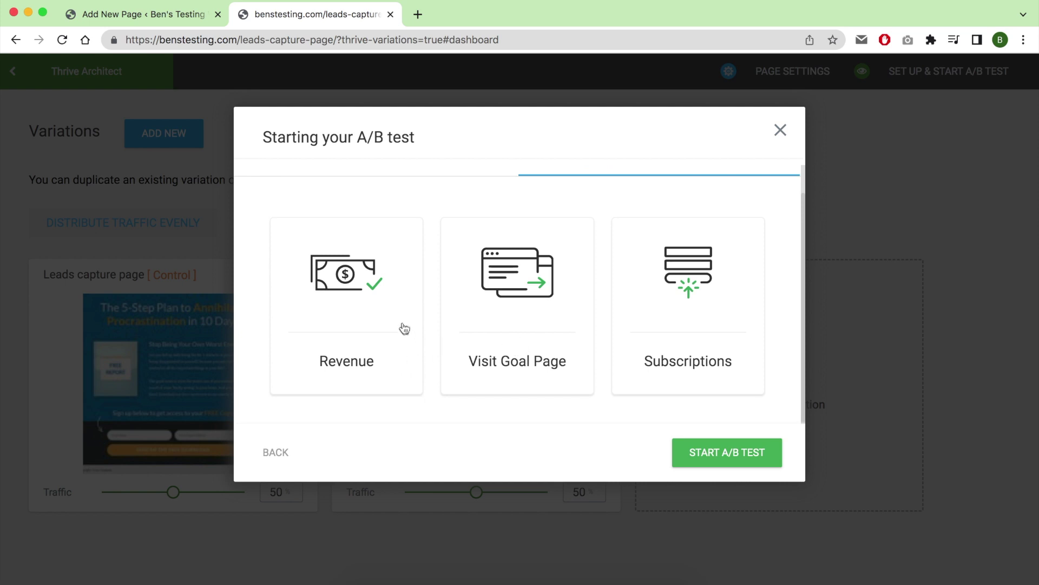
click(508, 314)
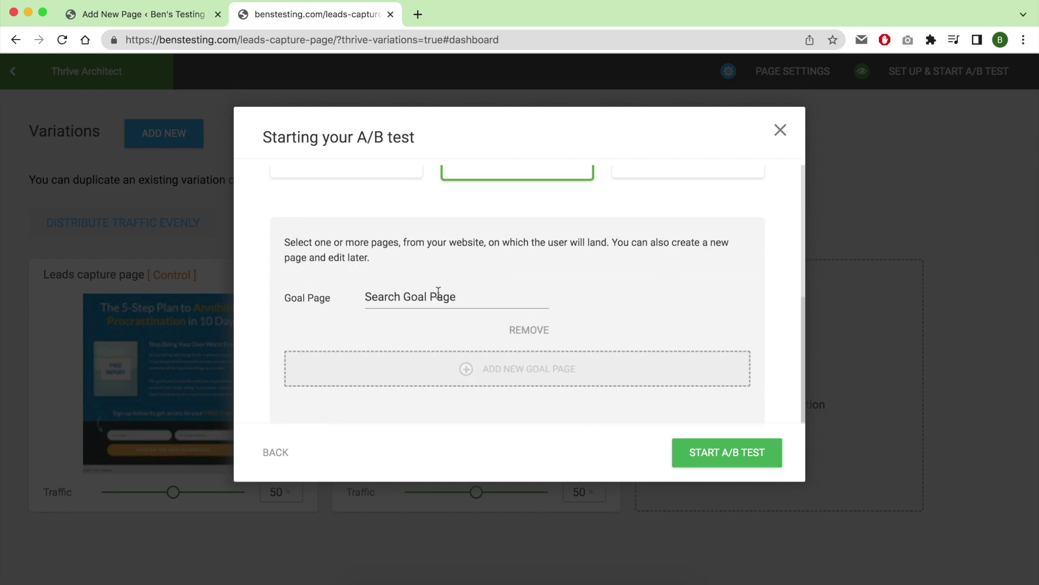
click(439, 295)
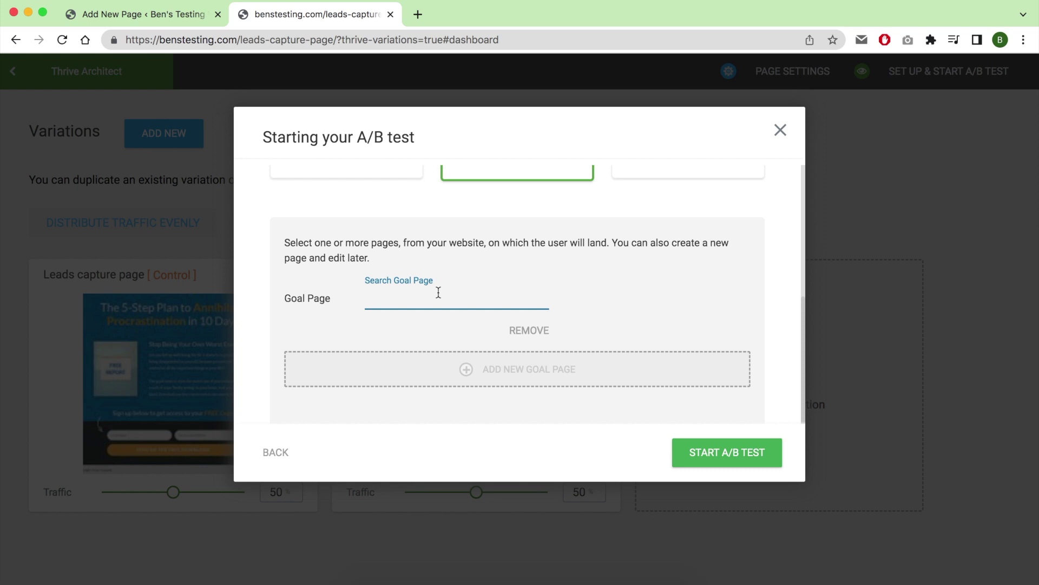
text(email confirmed)
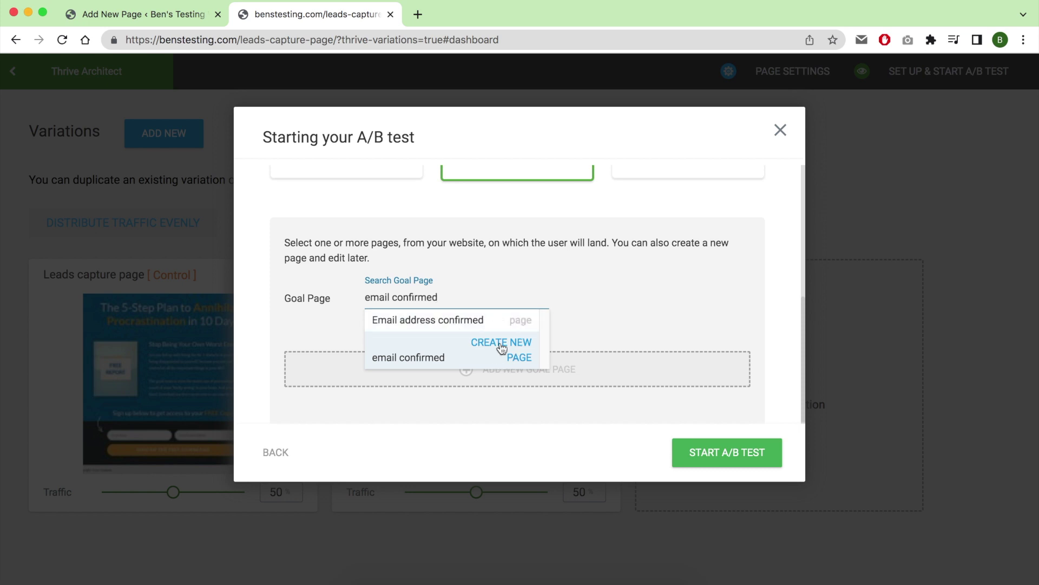
click(501, 347)
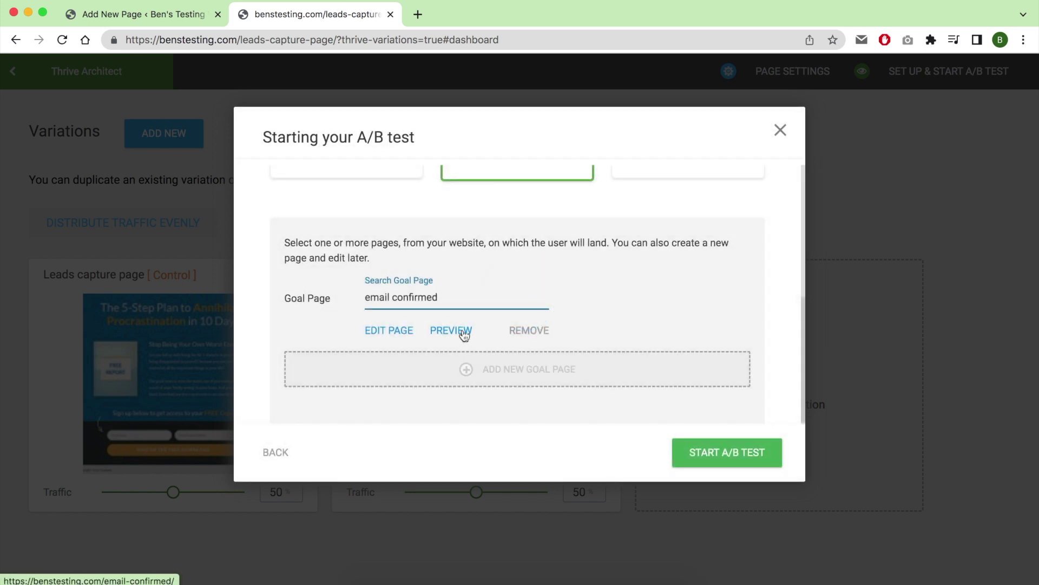
click(710, 452)
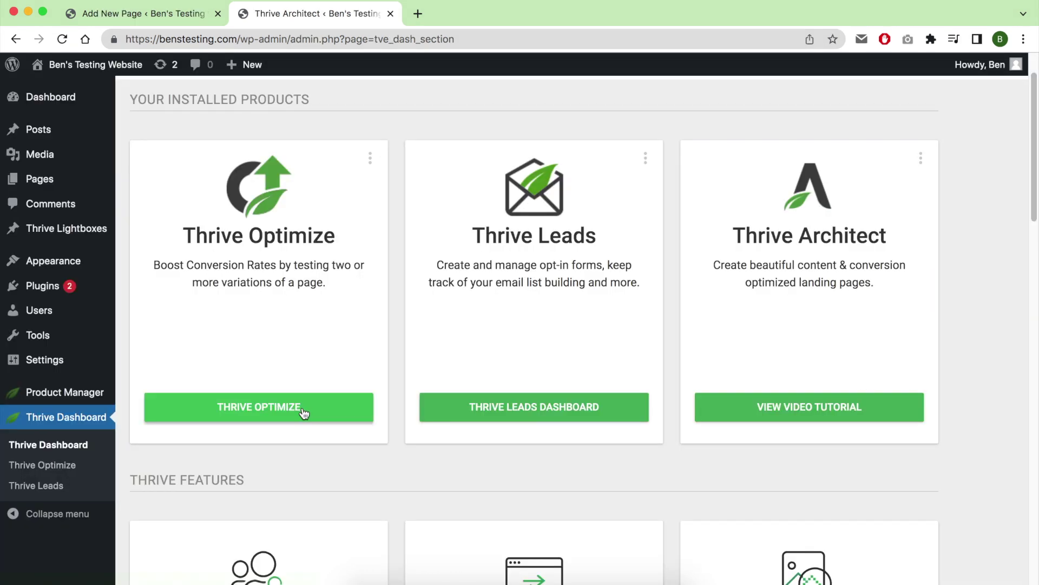
- View the 'My sales page A/B test' report: both variations at 50% traffic, 0 visitors
click(304, 410)
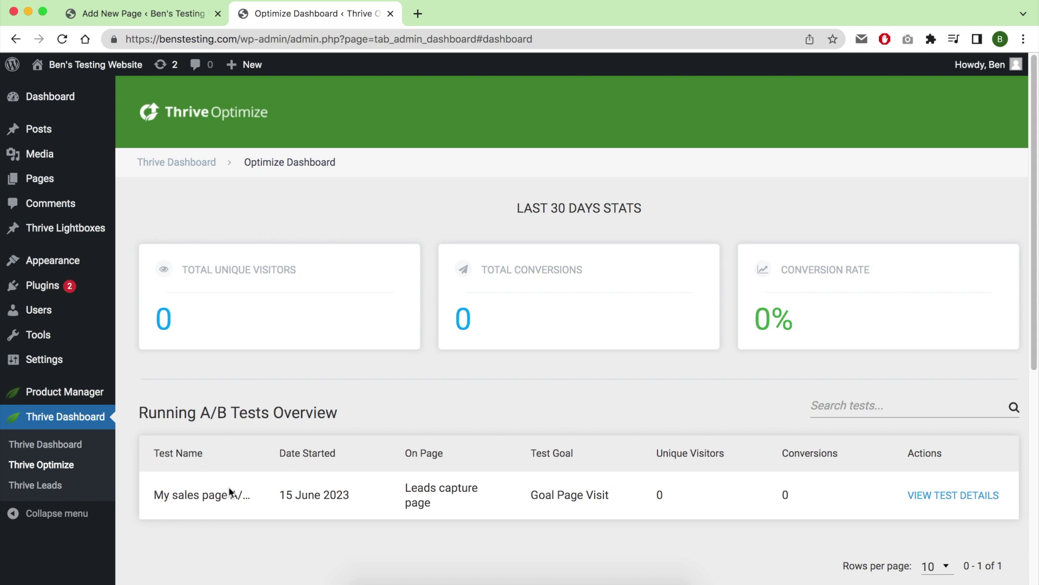
triple_click(197, 495)
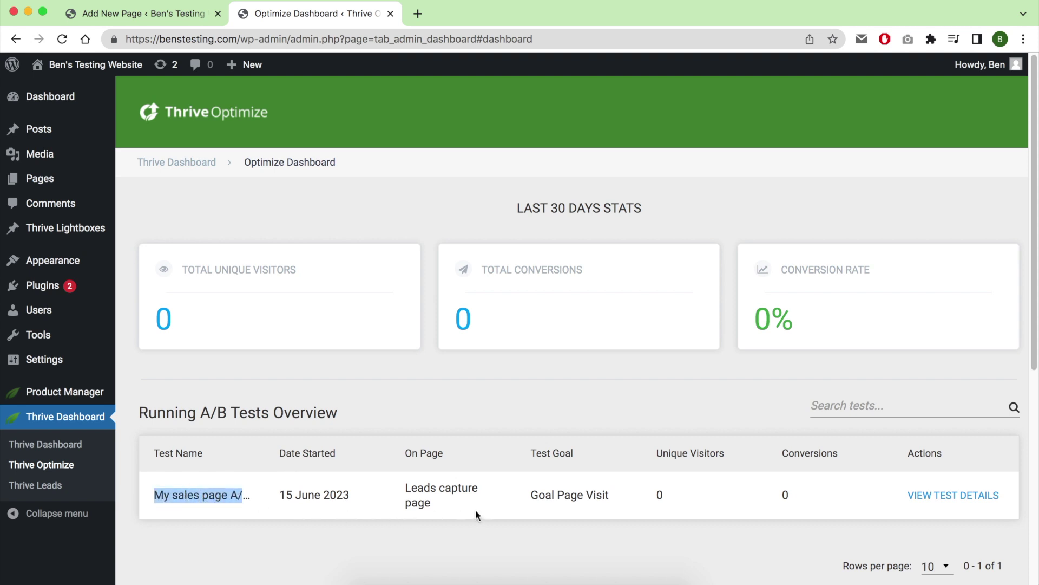
scroll(916, 497, down, 3)
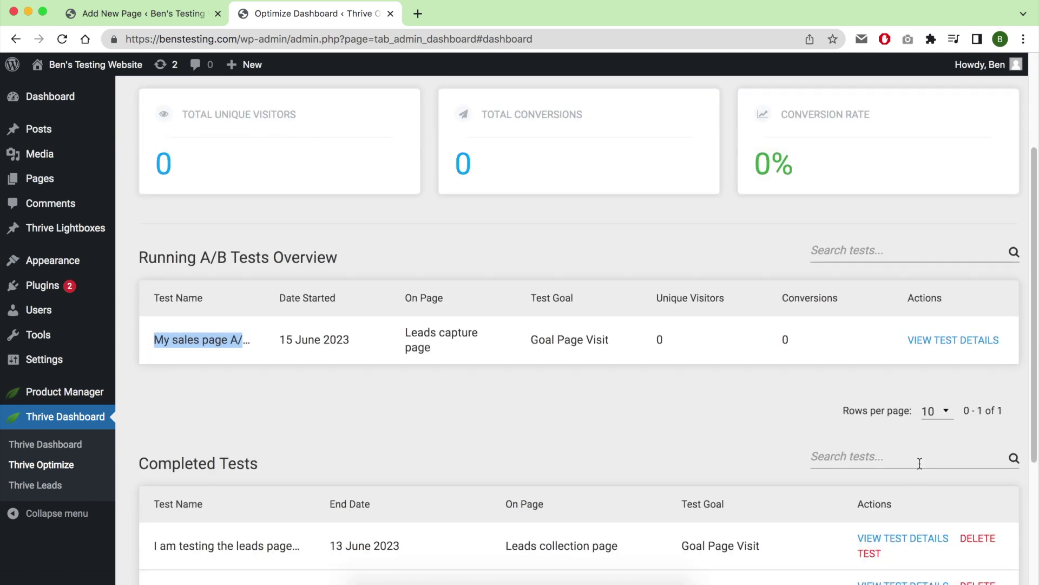
click(954, 340)
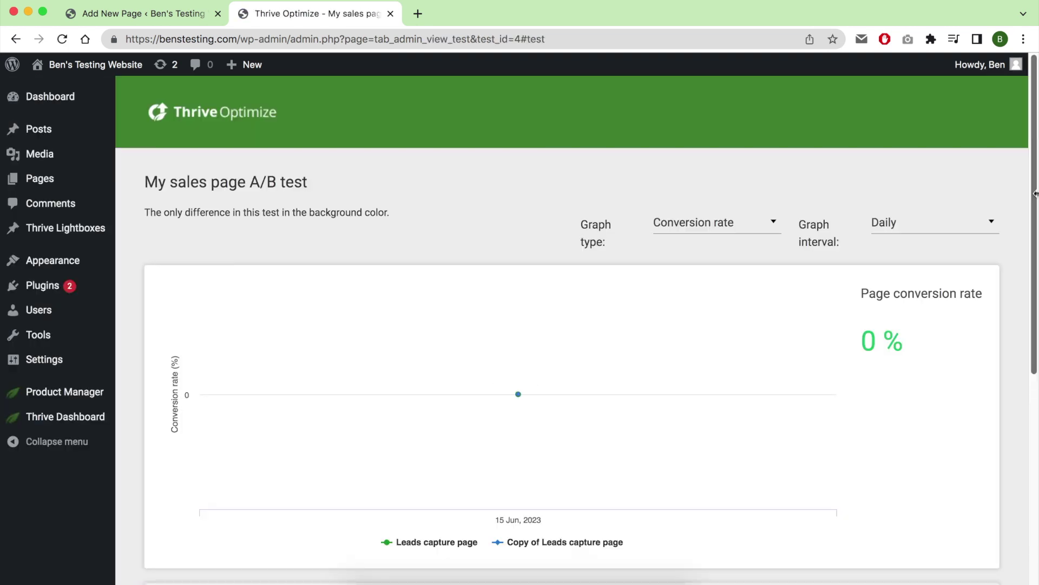
scroll(483, 309, down, 3)
scroll(482, 311, down, 2)
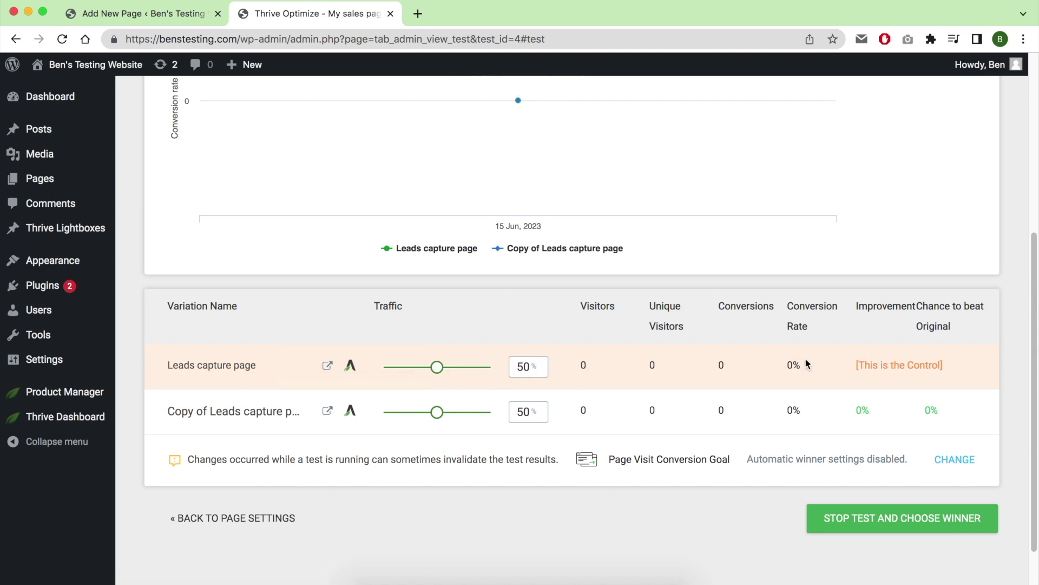
drag(812, 403, 788, 410)
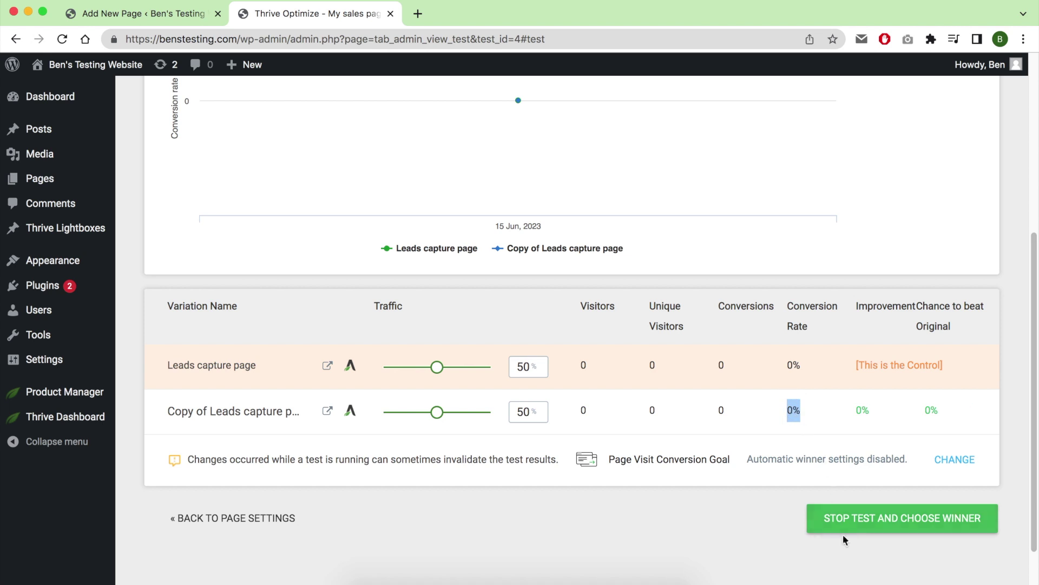
- Stop the test, set 'Copy of Leads capture page' as winner, and view the final report
click(865, 524)
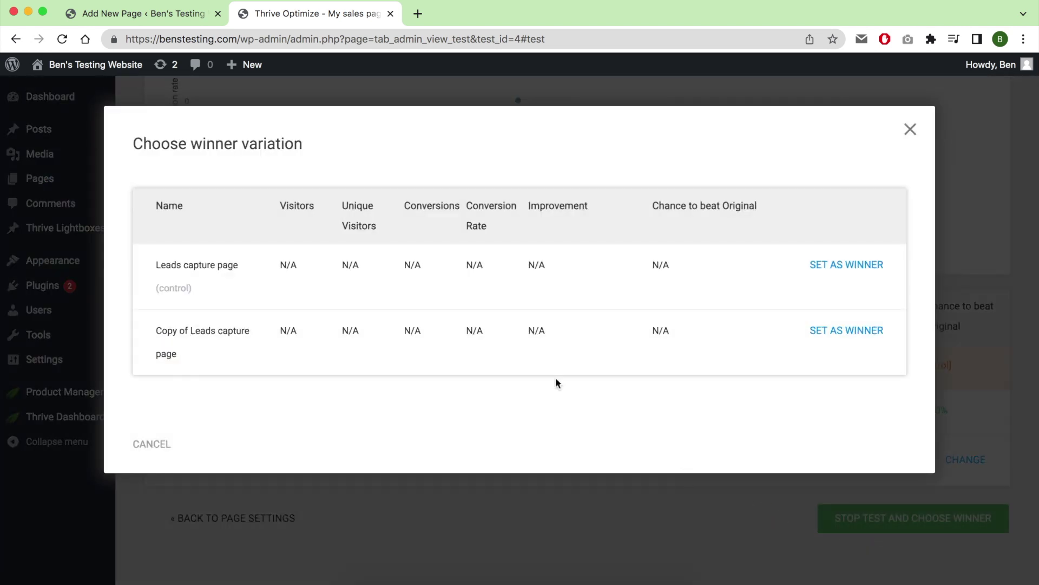
double_click(471, 264)
drag(491, 334, 452, 330)
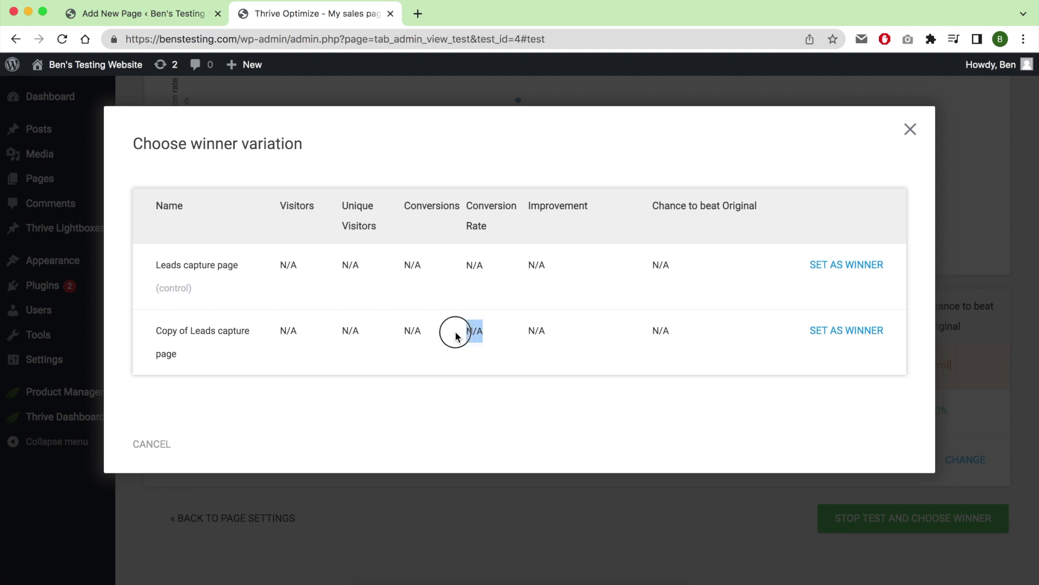
click(839, 331)
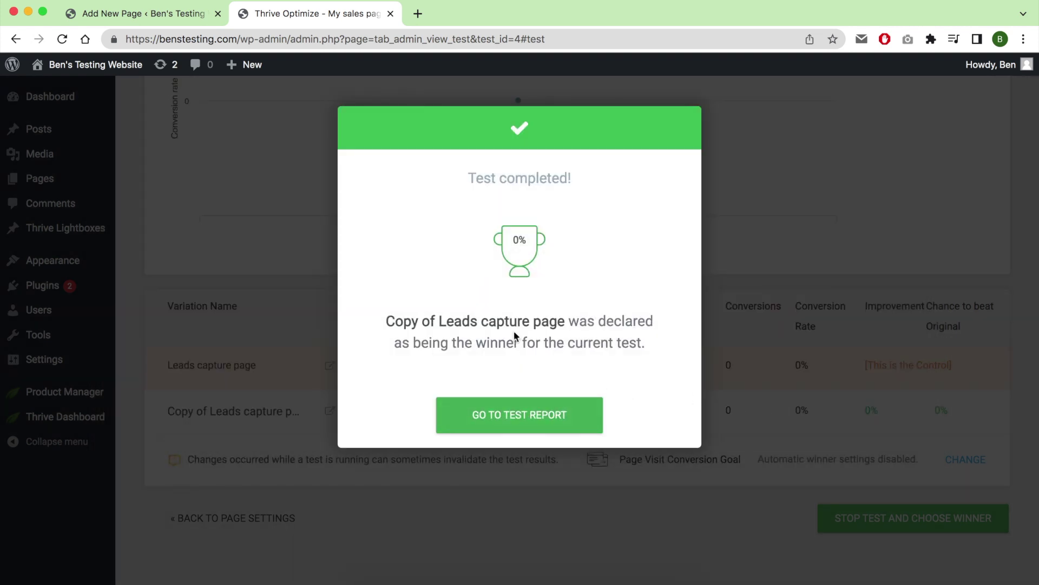
click(530, 421)
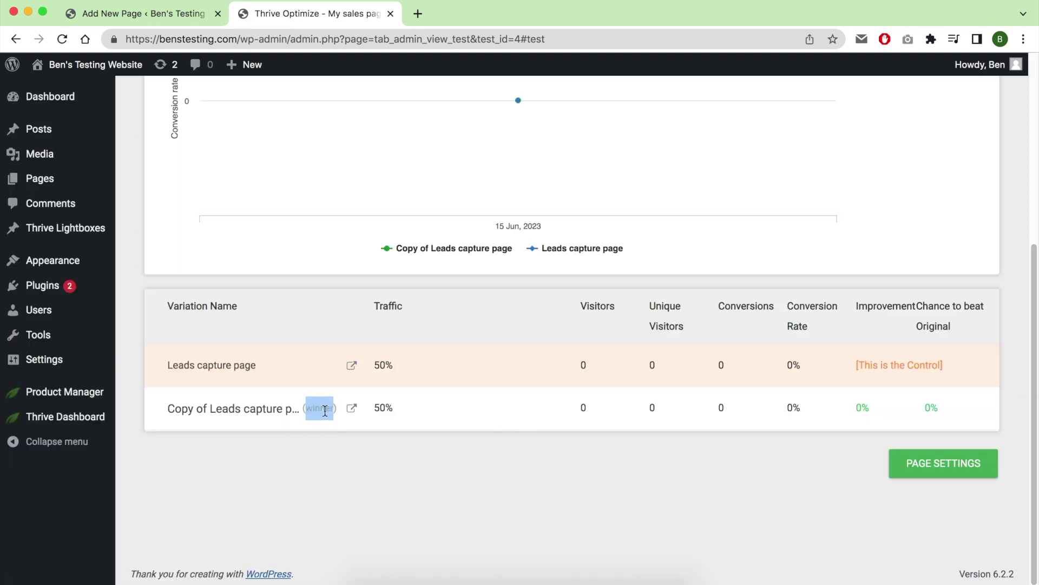
scroll(392, 471, up, 5)
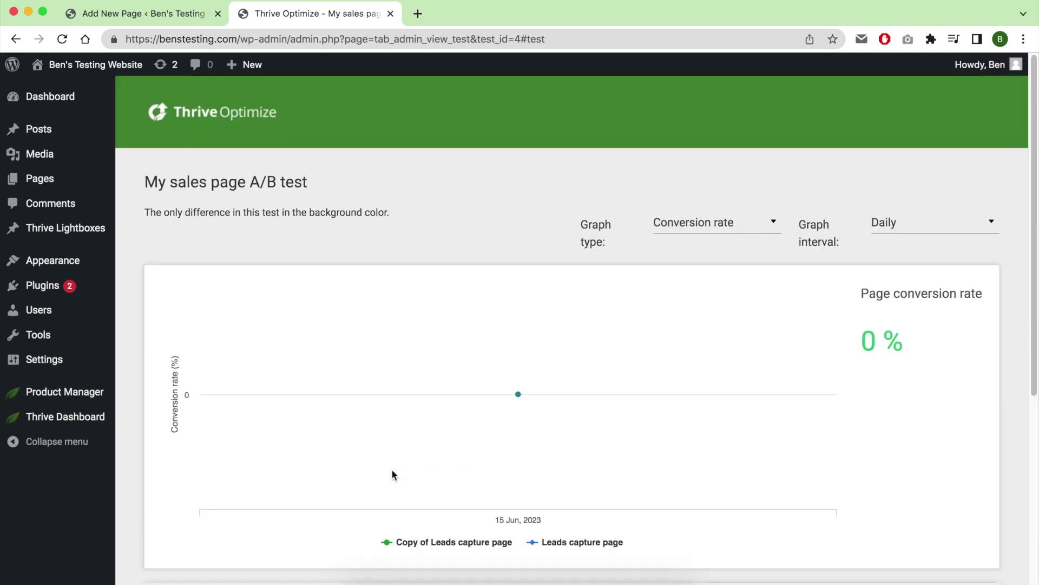